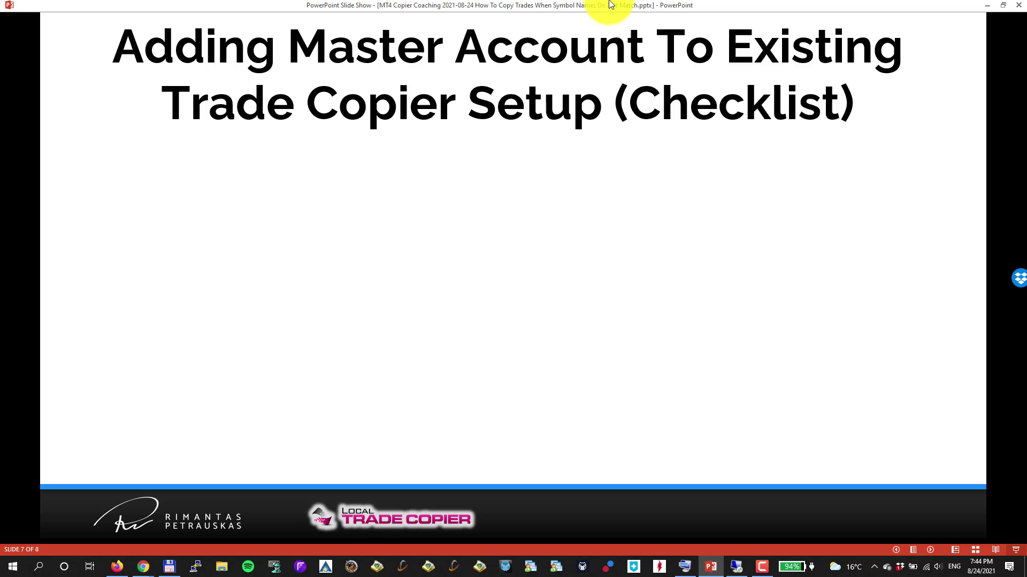
Reveal the download and install MetaTrader bullets, then switch to the remote desktop session.
{"action": "key", "text": "Right"}
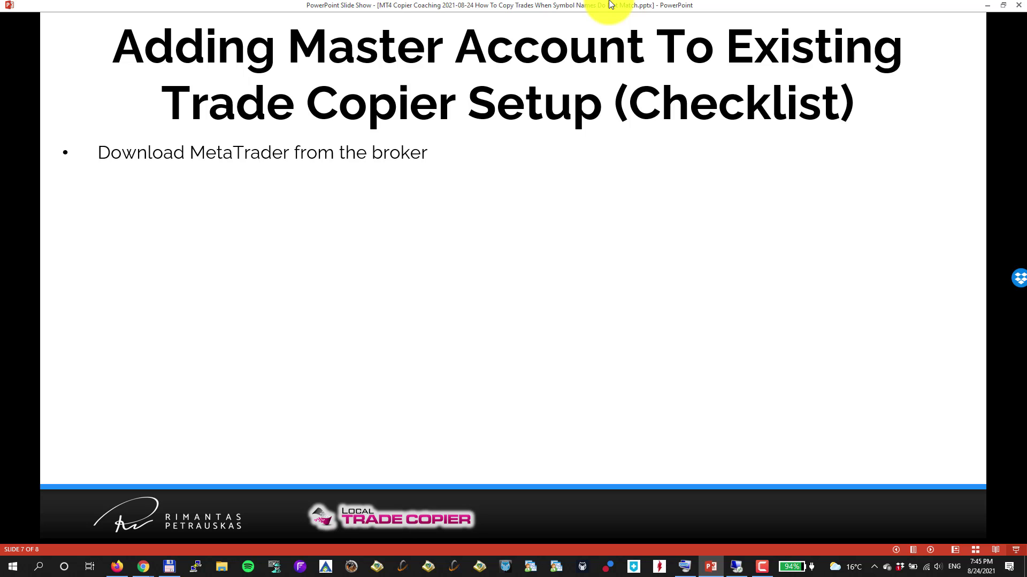
{"action": "key", "text": "Right"}
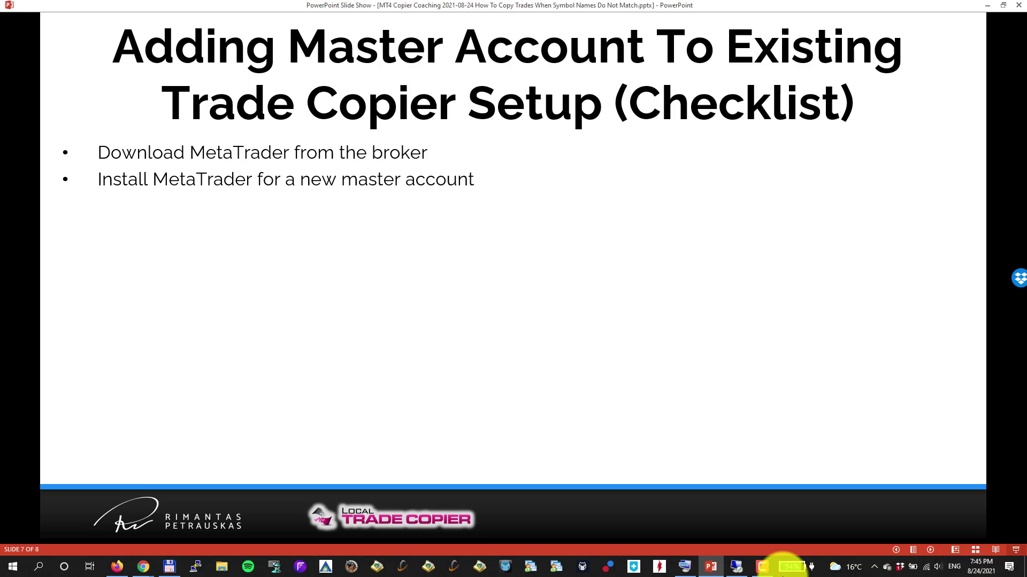
{"action": "left_click", "coordinate": [737, 569]}
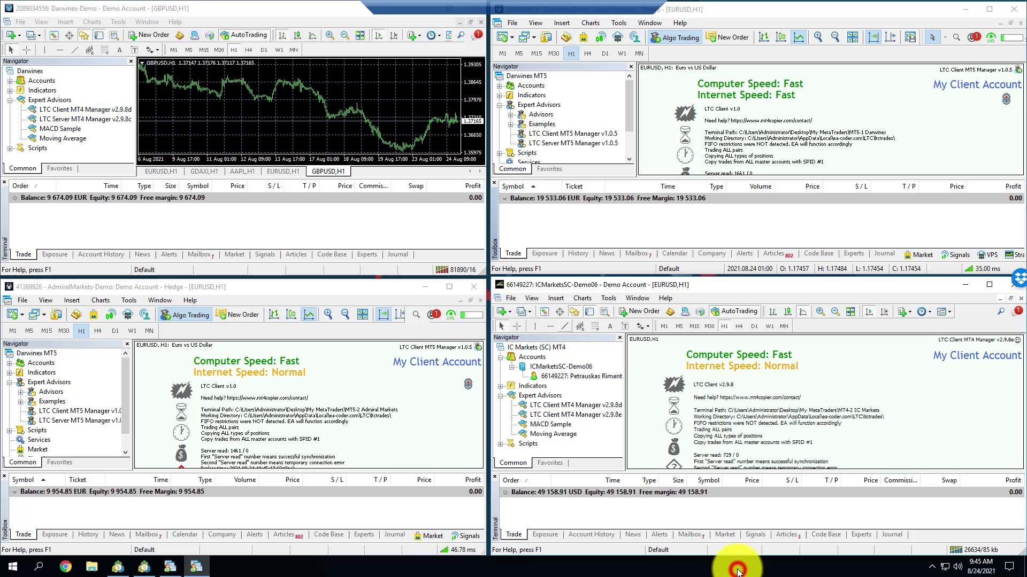
Open the My MetaTraders folder on the Desktop in File Explorer.
{"action": "left_click", "coordinate": [91, 567]}
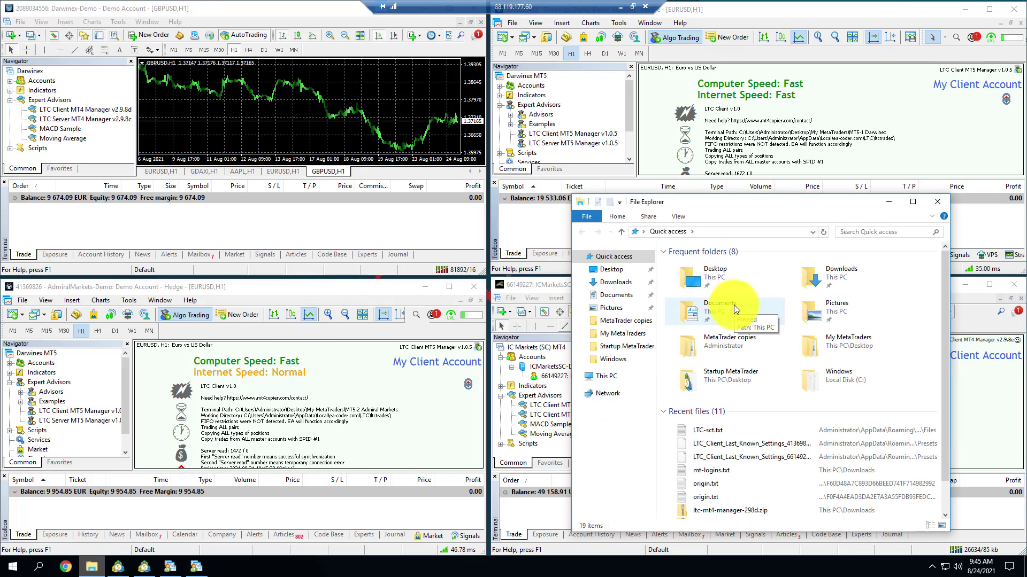
{"action": "left_click", "coordinate": [610, 270]}
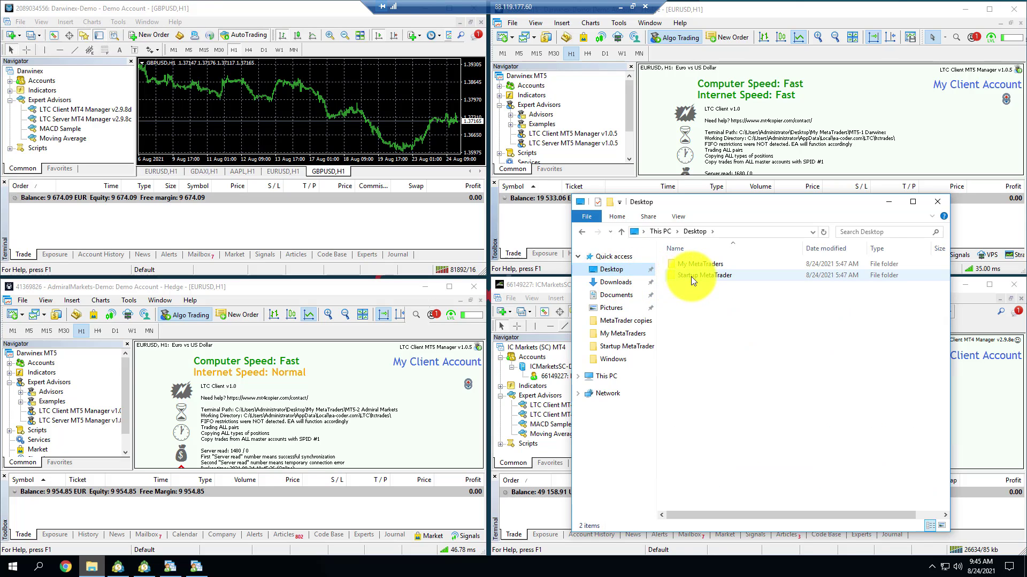
{"action": "double_click", "coordinate": [695, 264]}
Paste a copy of MT4-2 IC Markets, delete it, and select MT4-1 Darwinex MASTER.
{"action": "left_click", "coordinate": [695, 276]}
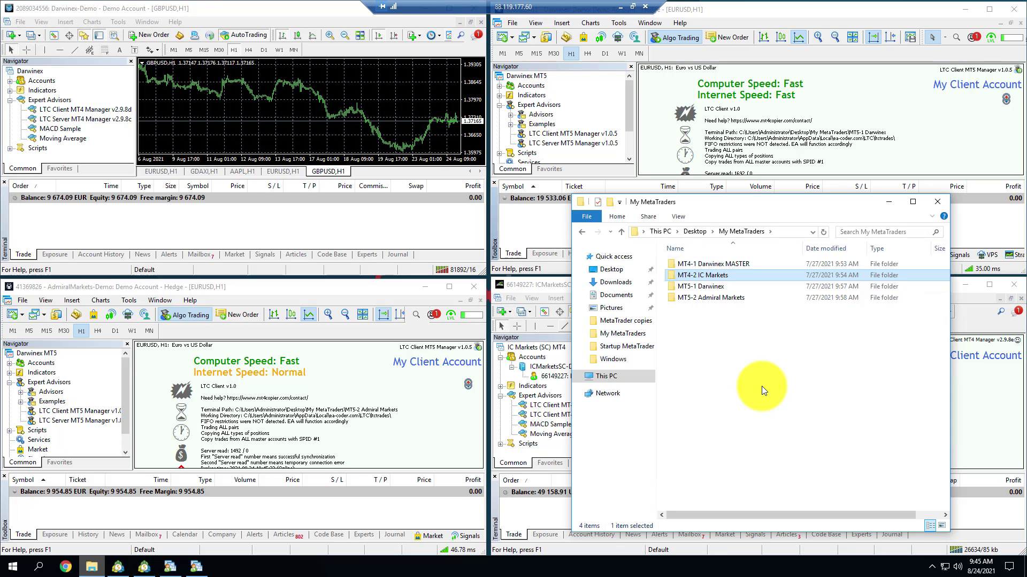
{"action": "key", "text": "ctrl+v"}
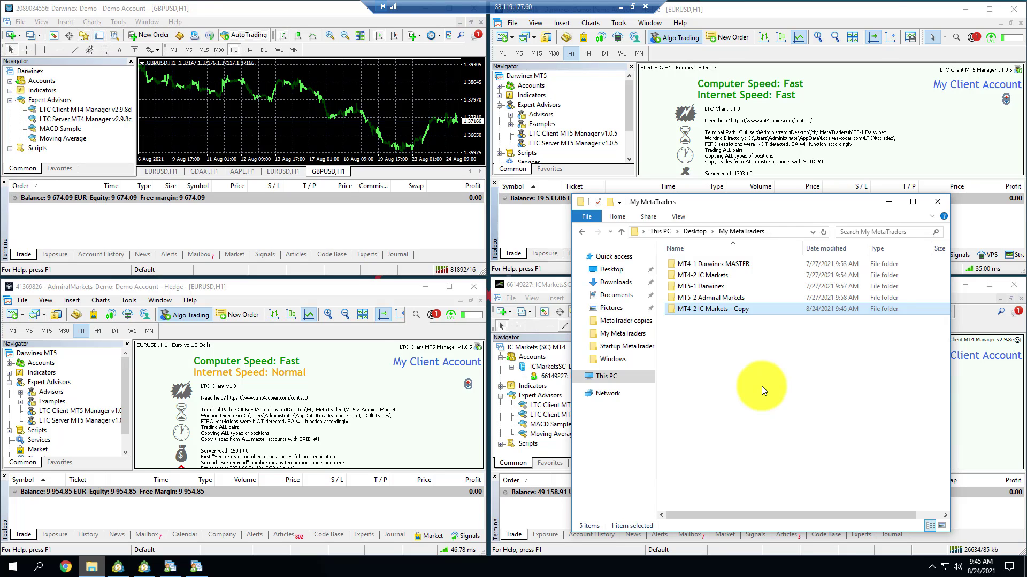
{"action": "key", "text": "Delete"}
{"action": "key", "text": "Return"}
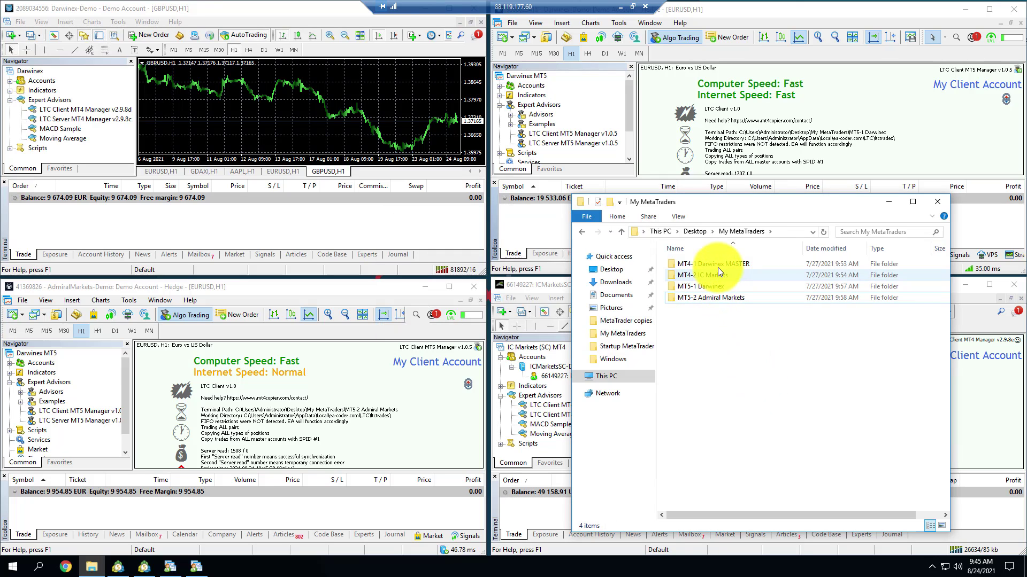
{"action": "left_click", "coordinate": [718, 265]}
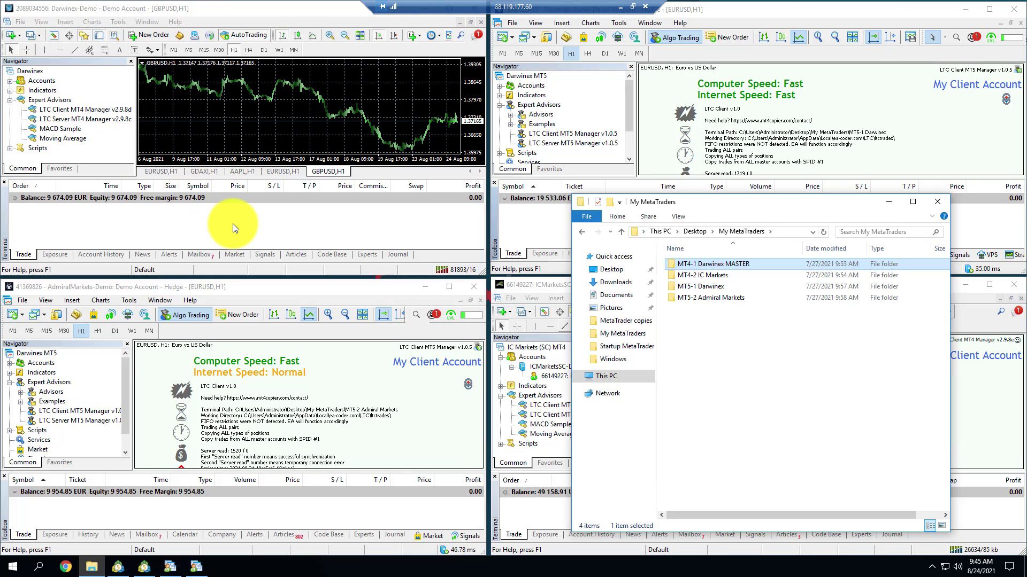
Duplicate MT4-1 Darwinex MASTER, rename the copy 'MT4-3 GBEbrokers MASTER', and return to the slides.
{"action": "key", "text": "ctrl+v"}
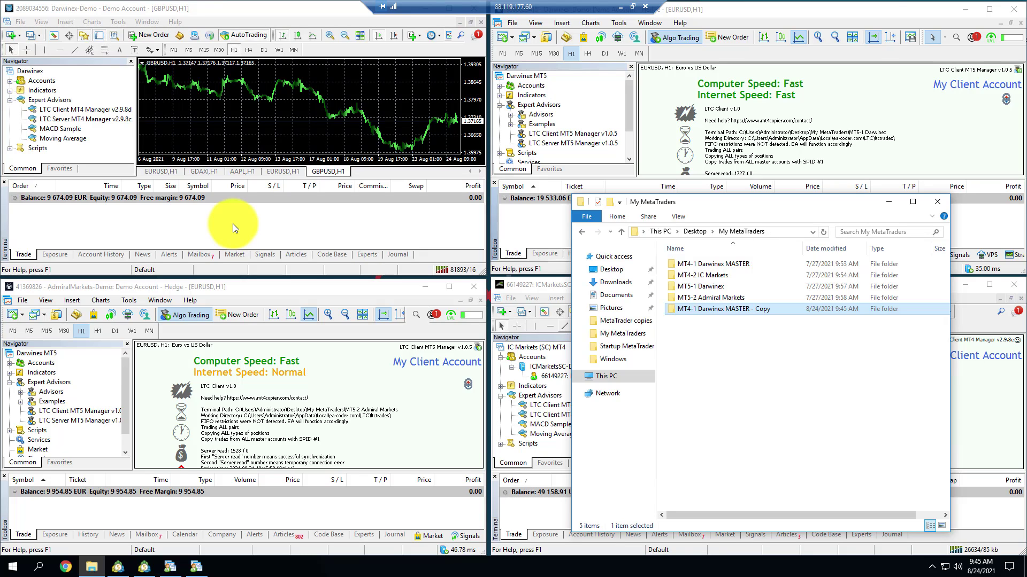
{"action": "key", "text": "F2"}
{"action": "key", "text": "End"}
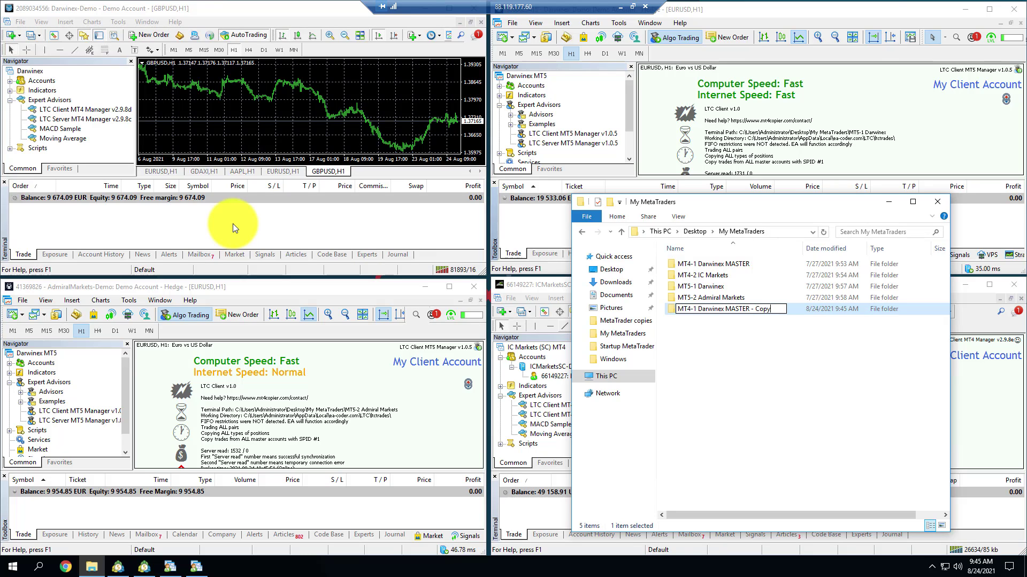
{"action": "key", "text": "shift+Left"}
{"action": "key", "text": "shift+Left"}
{"action": "key", "text": "shift+Left"}
{"action": "key", "text": "shift+Left"}
{"action": "key", "text": "shift+Left"}
{"action": "key", "text": "shift+Left"}
{"action": "key", "text": "shift+Left"}
{"action": "key", "text": "BackSpace"}
{"action": "type", "text": "3"}
{"action": "key", "text": "ctrl+shift+Right"}
{"action": "type", "text": "GBEbrokers"}
{"action": "key", "text": "Return"}
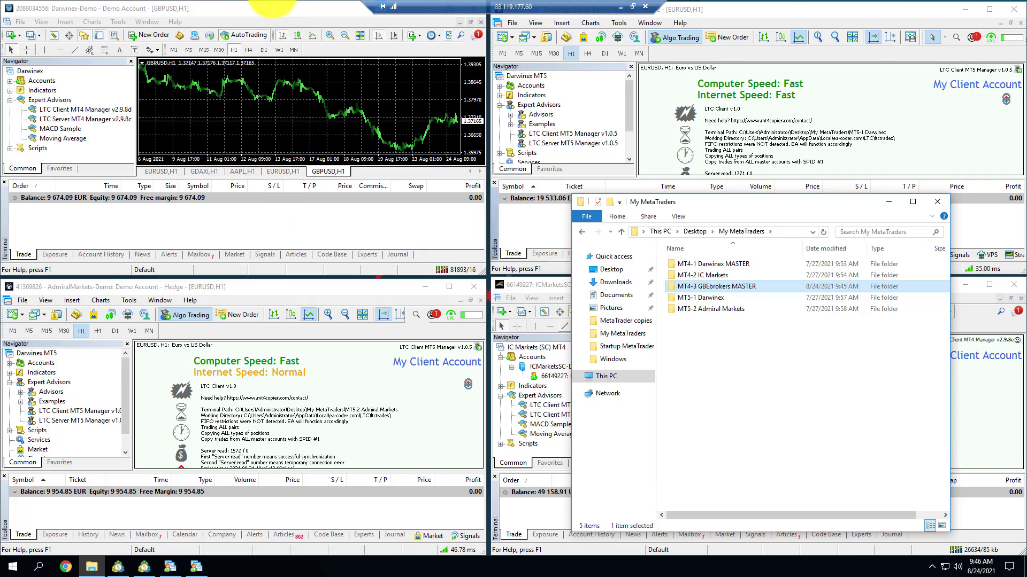
{"action": "left_click", "coordinate": [621, 8]}
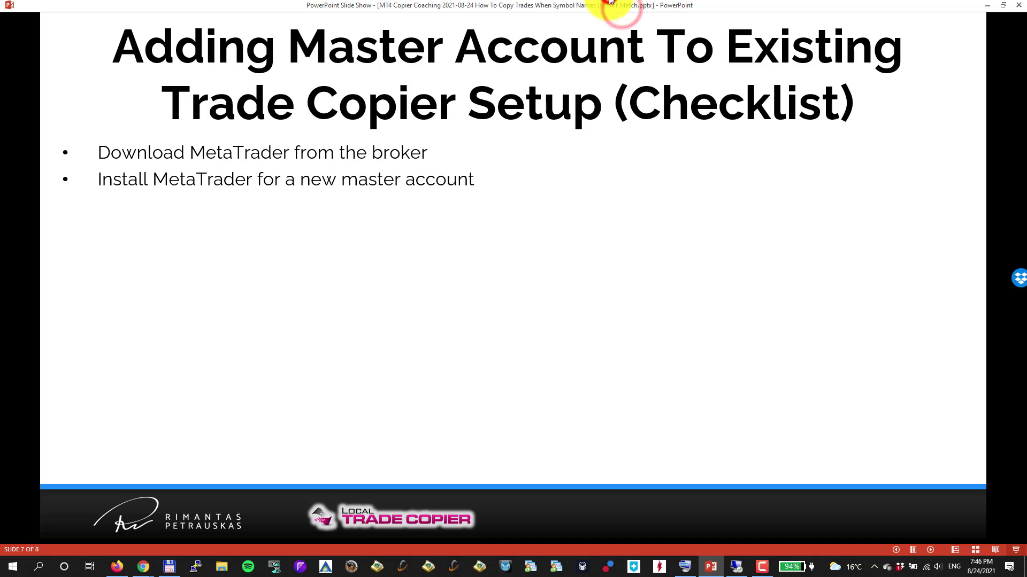
Reveal the folder-naming and shortcut bullets, then return to the remote session.
{"action": "key", "text": "Right"}
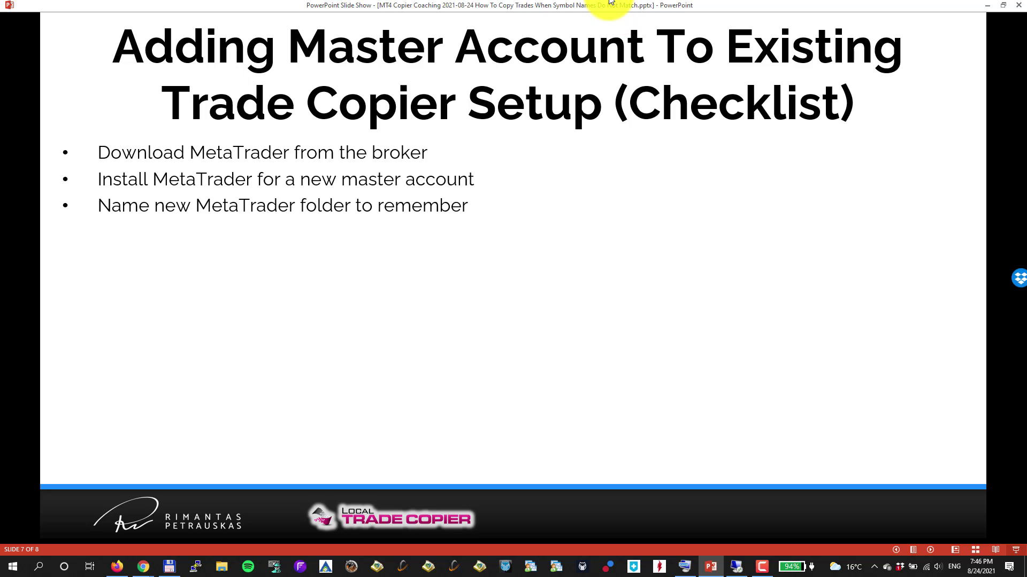
{"action": "key", "text": "Right"}
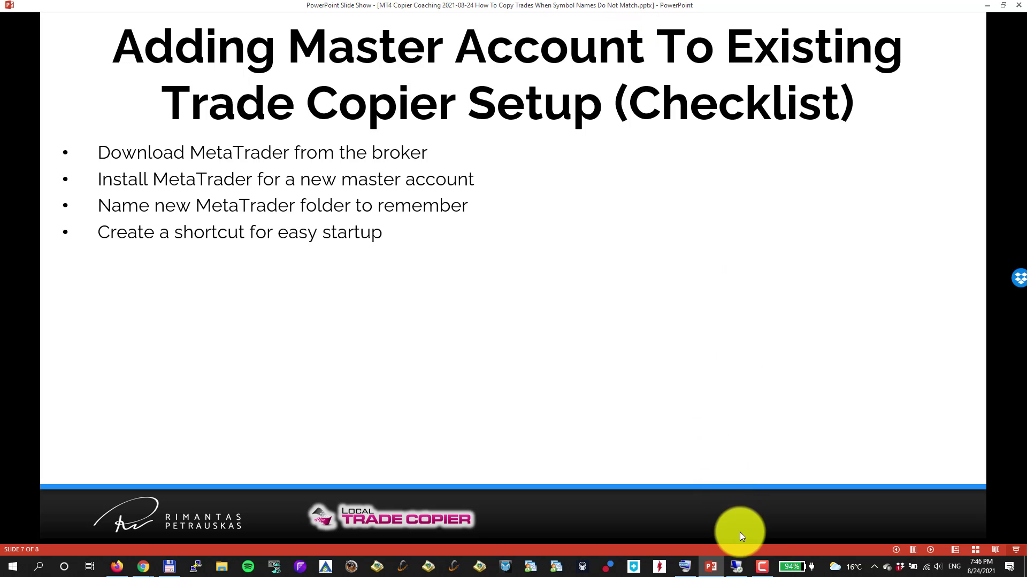
{"action": "left_click", "coordinate": [737, 571]}
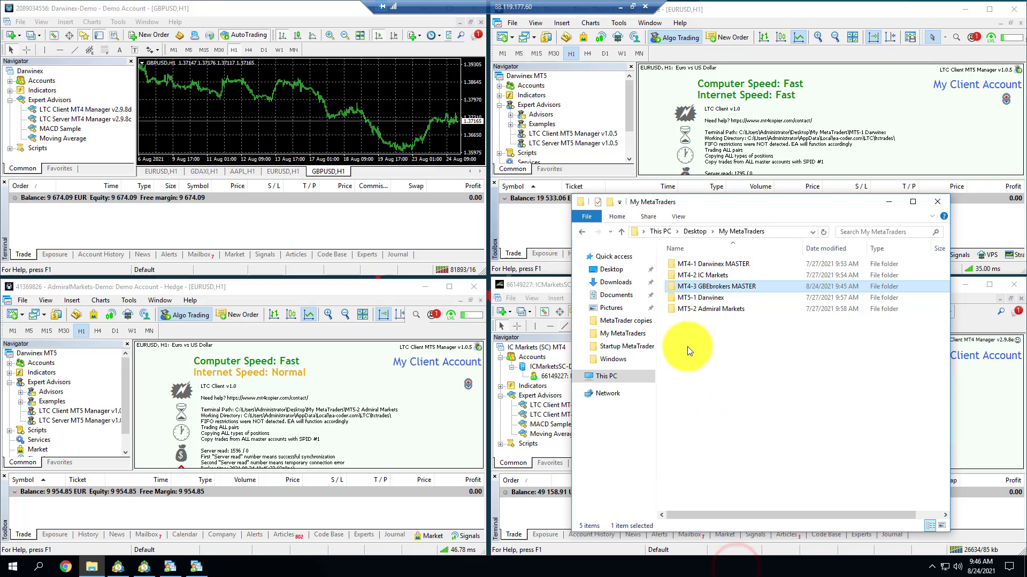
Create a shortcut to terminal.exe inside the MT4-3 GBEbrokers MASTER folder.
{"action": "double_click", "coordinate": [676, 288]}
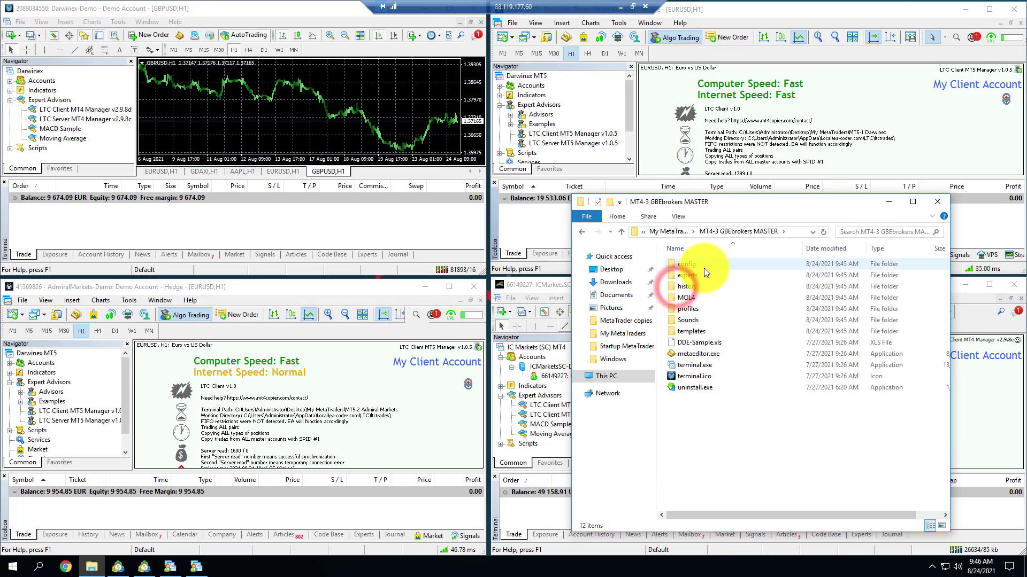
{"action": "left_click", "coordinate": [699, 367]}
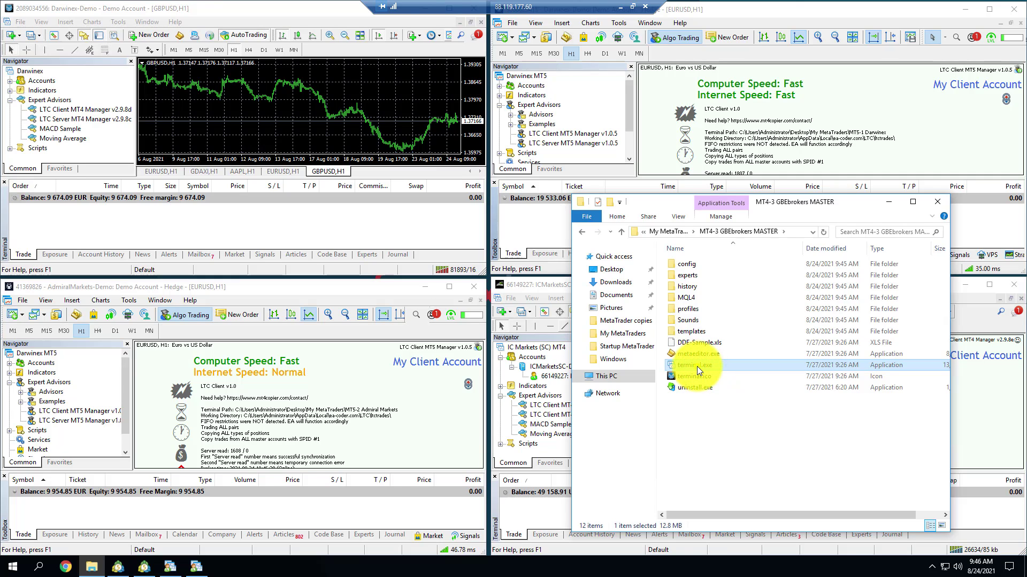
{"action": "right_click", "coordinate": [698, 367]}
{"action": "left_click", "coordinate": [887, 365]}
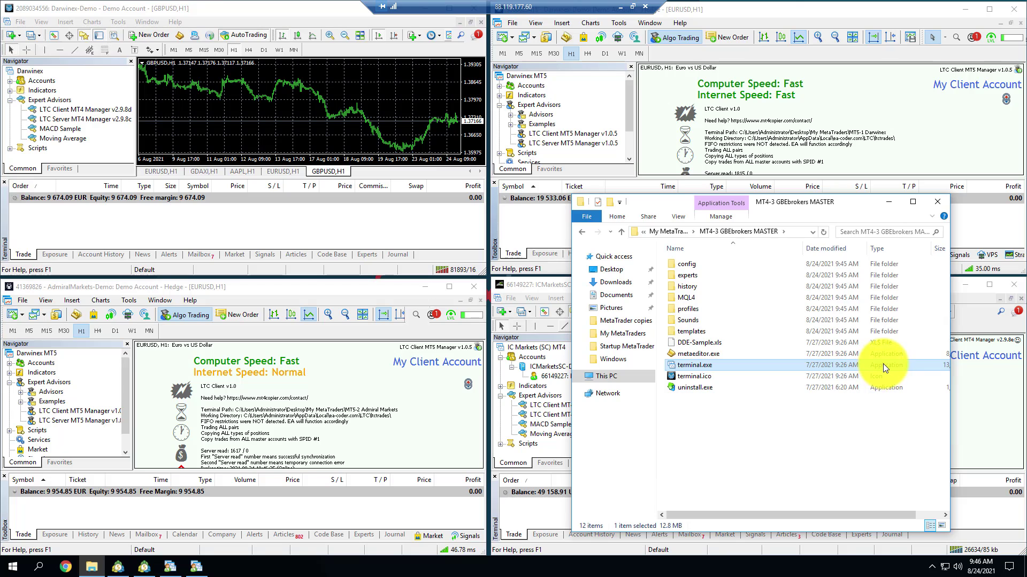
{"action": "right_click", "coordinate": [707, 363]}
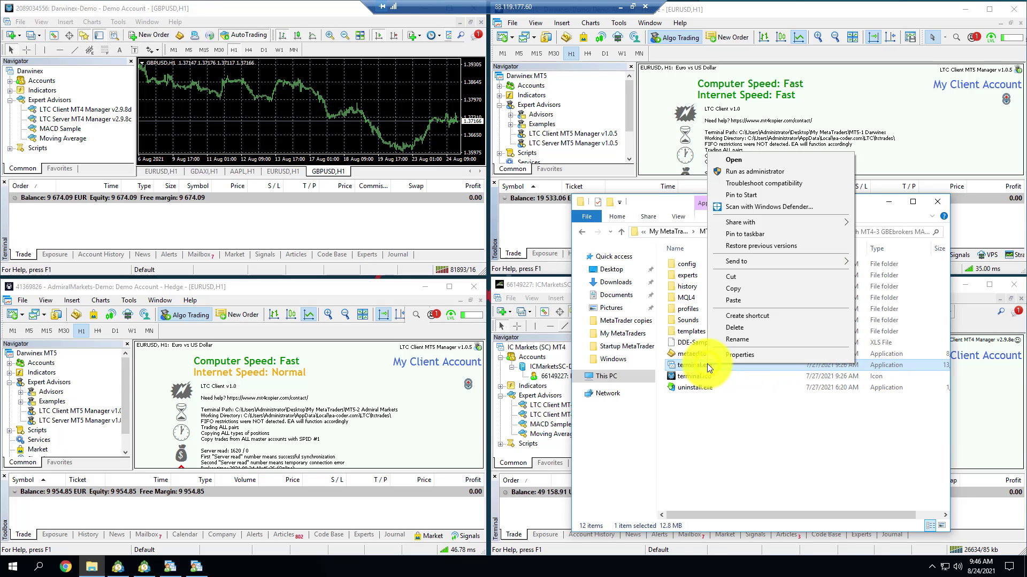
{"action": "left_click", "coordinate": [734, 316]}
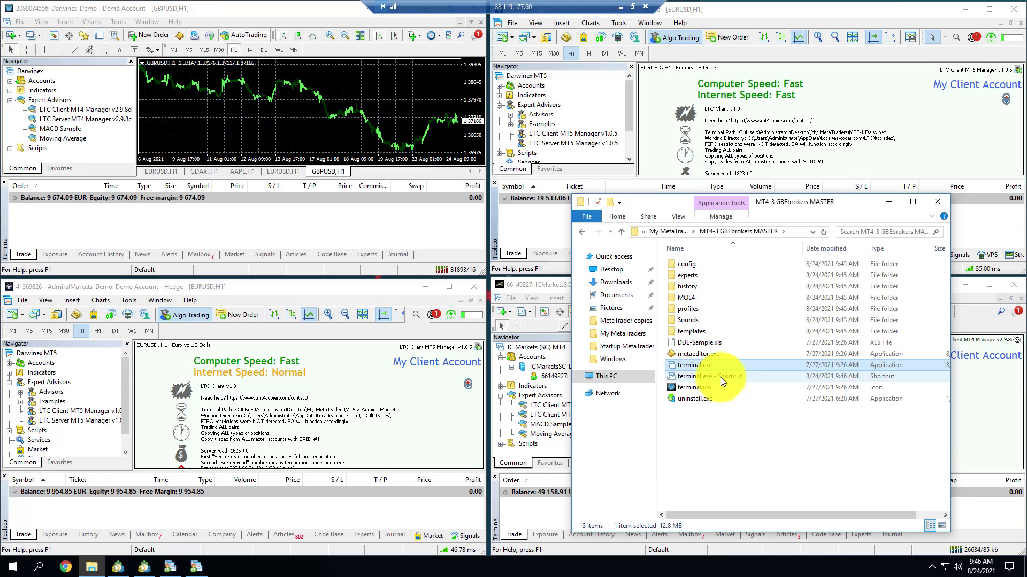
Rename the terminal.exe shortcut to 'MT4-3 GBEbrokers MASTER'.
{"action": "left_click", "coordinate": [720, 377]}
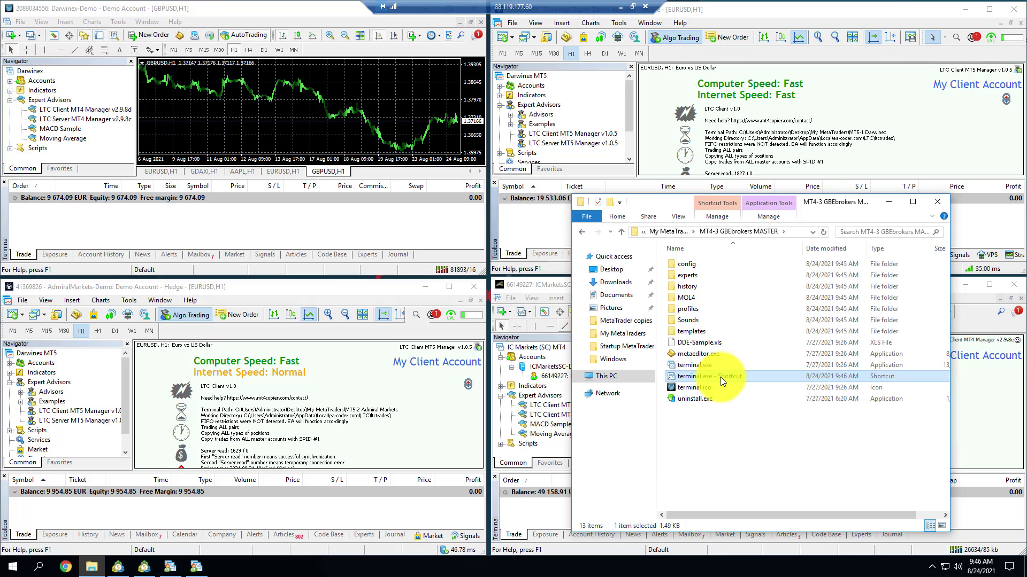
{"action": "right_click", "coordinate": [720, 377]}
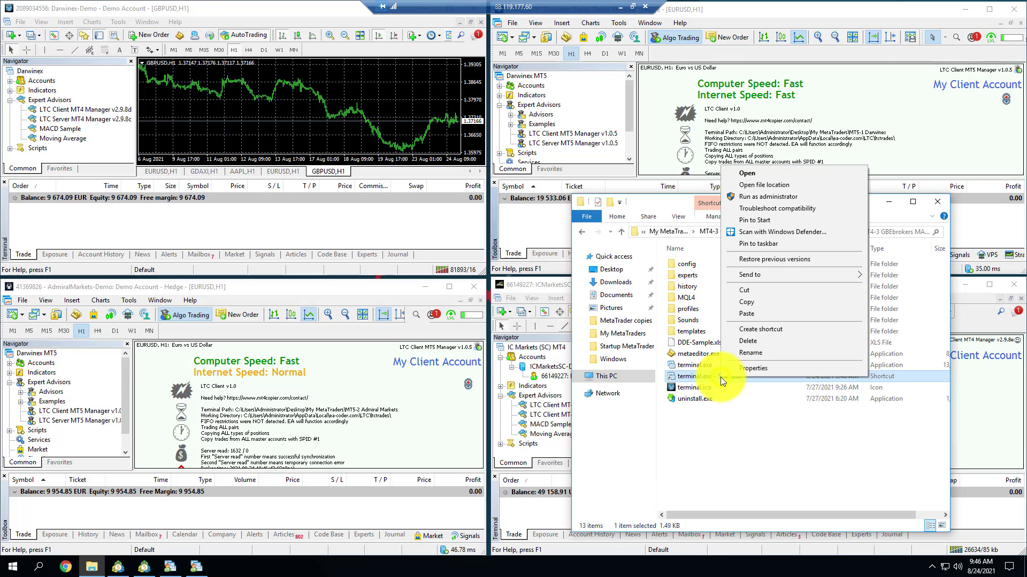
{"action": "left_click", "coordinate": [738, 353]}
{"action": "type", "text": "M"}
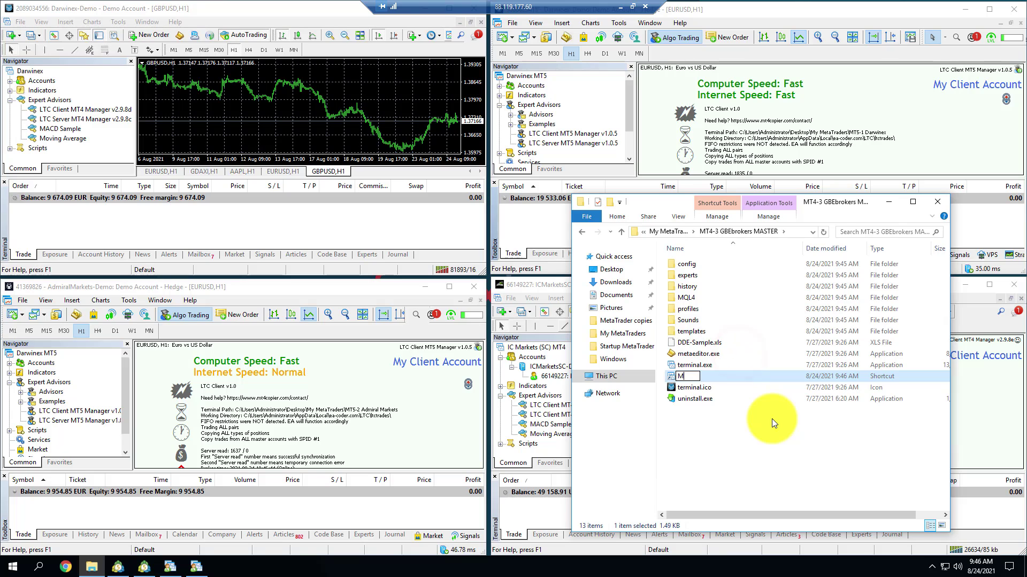
{"action": "type", "text": "T4-3 GBEbrokers MASTER"}
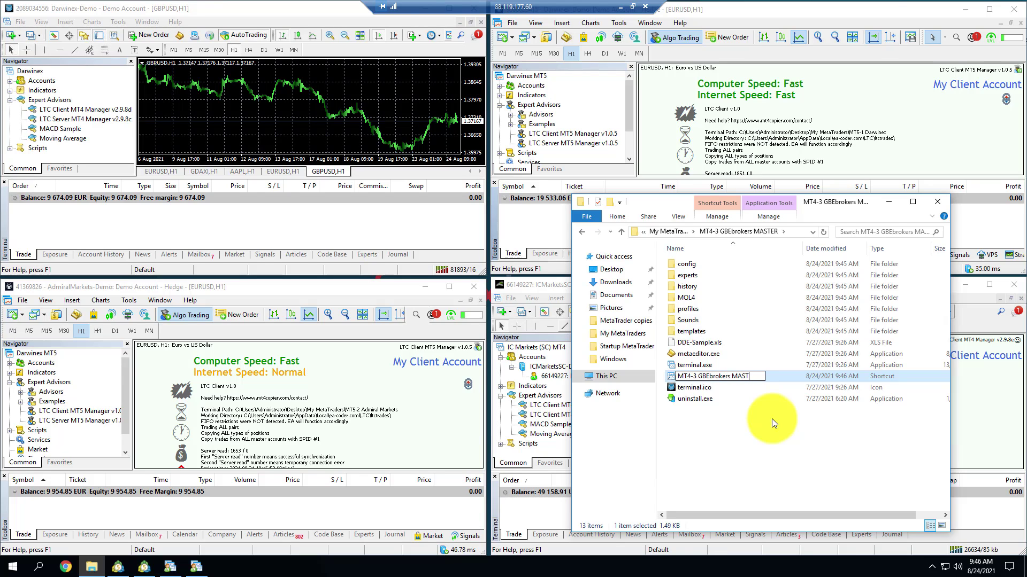
{"action": "key", "text": "Return"}
Move the shortcut into the Desktop's Startup MetaTrader folder.
{"action": "right_click", "coordinate": [730, 364]}
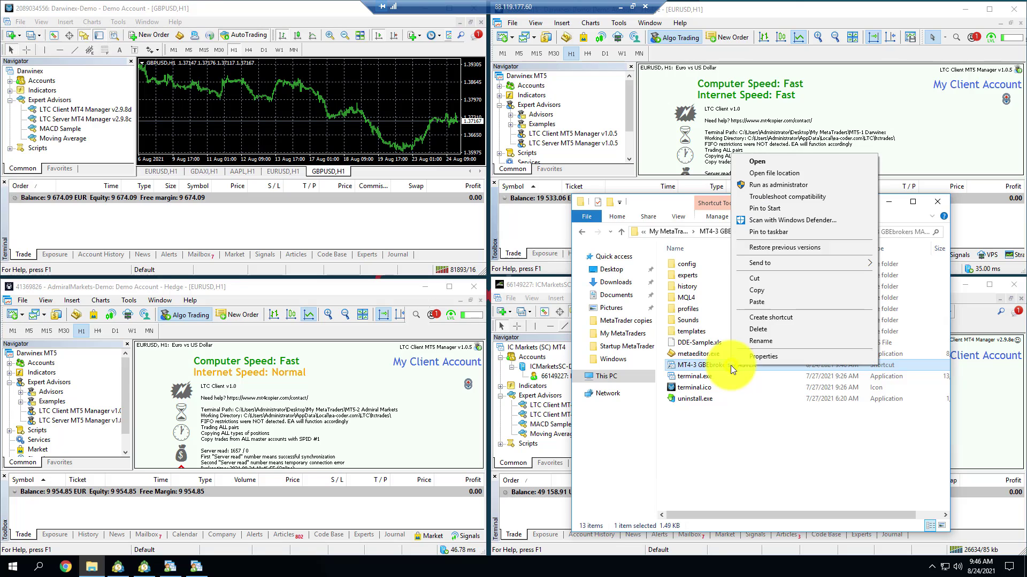
{"action": "left_click", "coordinate": [762, 280]}
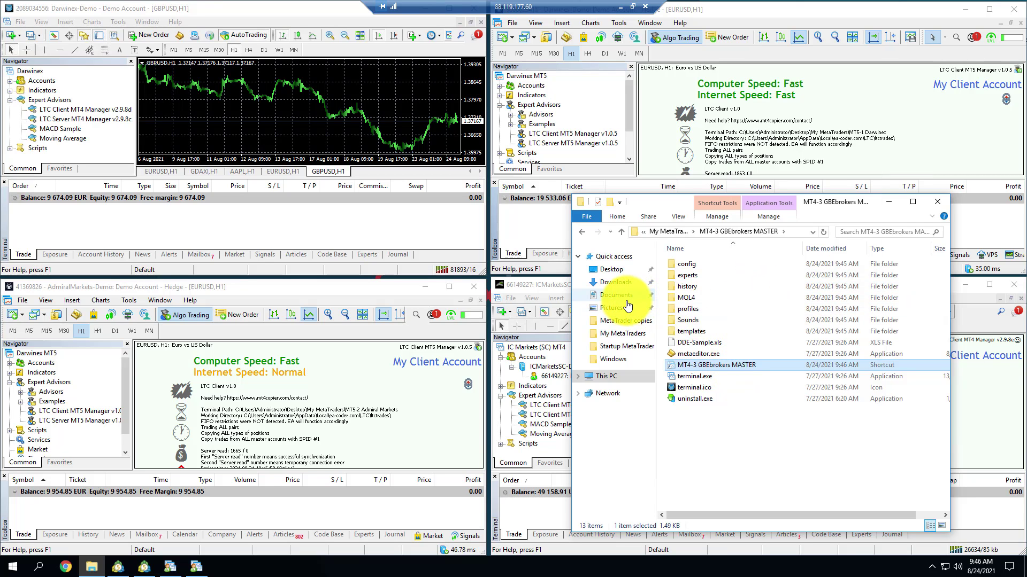
{"action": "left_click", "coordinate": [615, 274]}
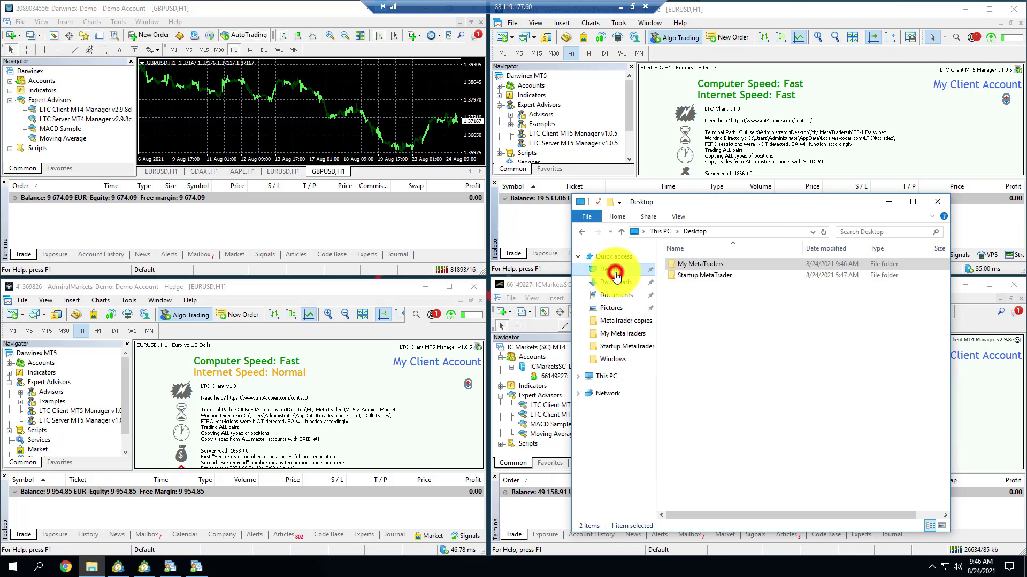
{"action": "double_click", "coordinate": [681, 276]}
{"action": "right_click", "coordinate": [724, 358]}
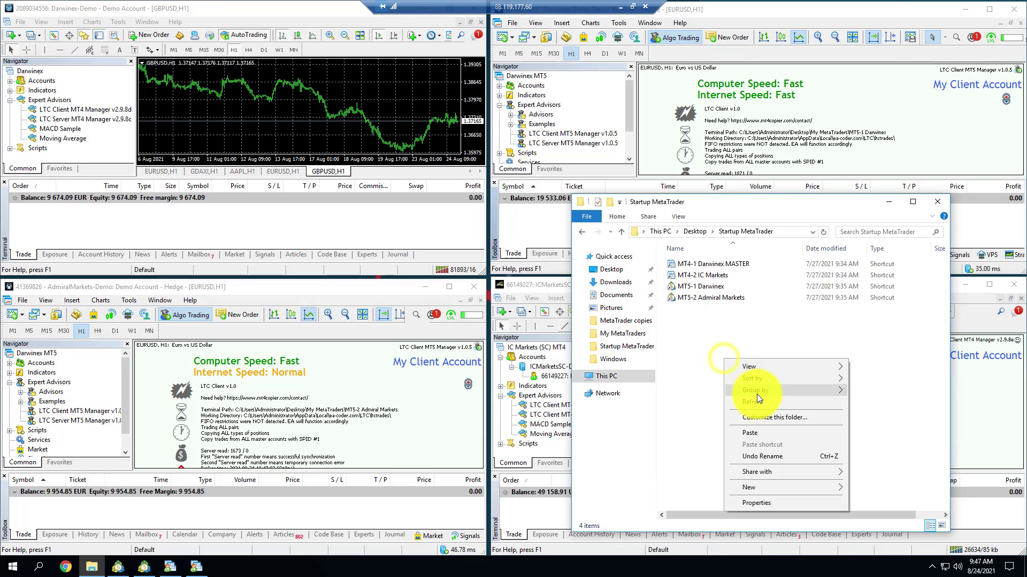
{"action": "left_click", "coordinate": [764, 434]}
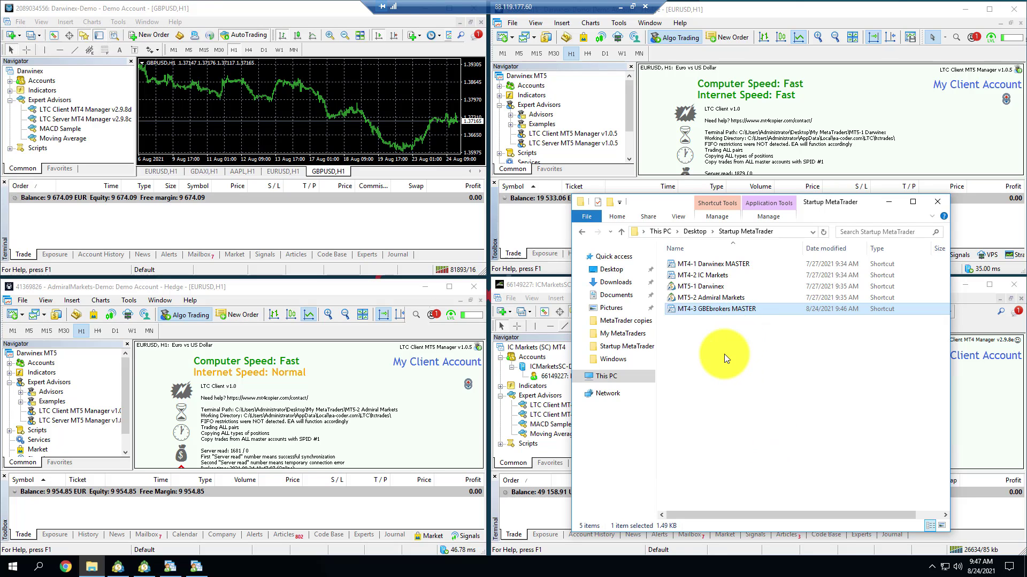
Reveal the fifth checklist bullet on the slides, then return to the remote session.
{"action": "left_click", "coordinate": [619, 7]}
{"action": "key", "text": "Right"}
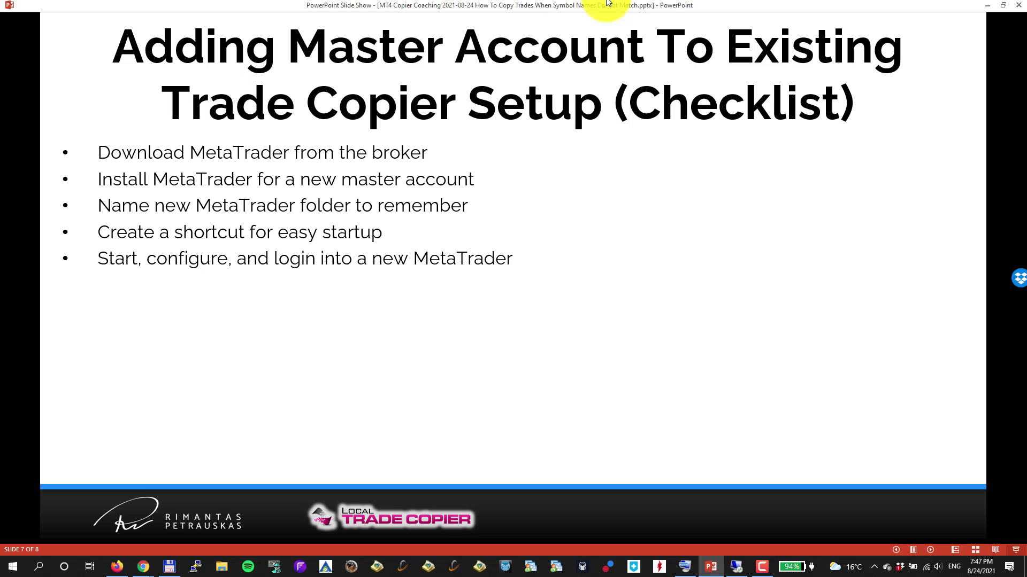
{"action": "left_click", "coordinate": [735, 568]}
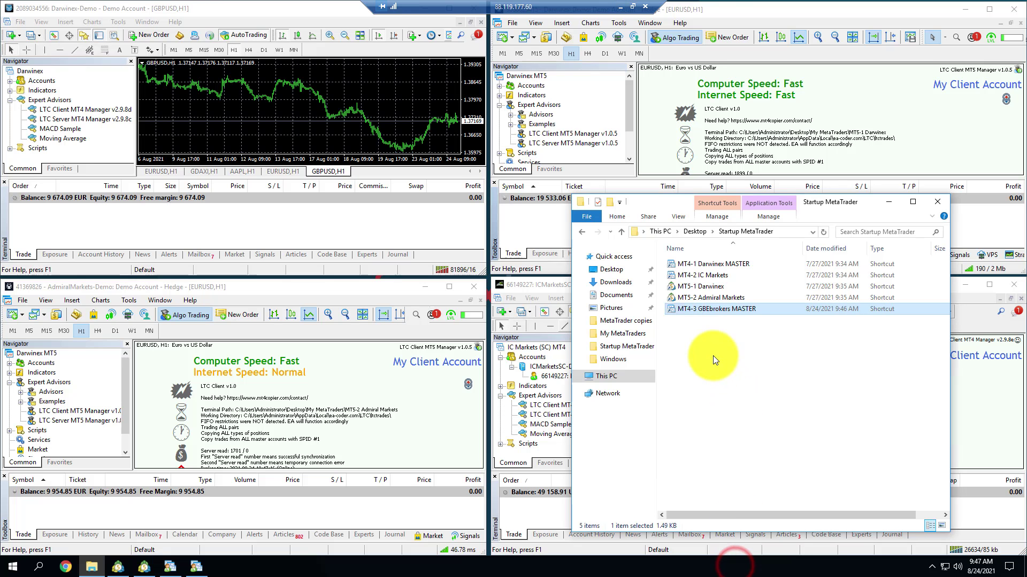
Launch the new terminal from the MT4-3 GBEbrokers MASTER shortcut in Startup MetaTrader.
{"action": "double_click", "coordinate": [704, 310]}
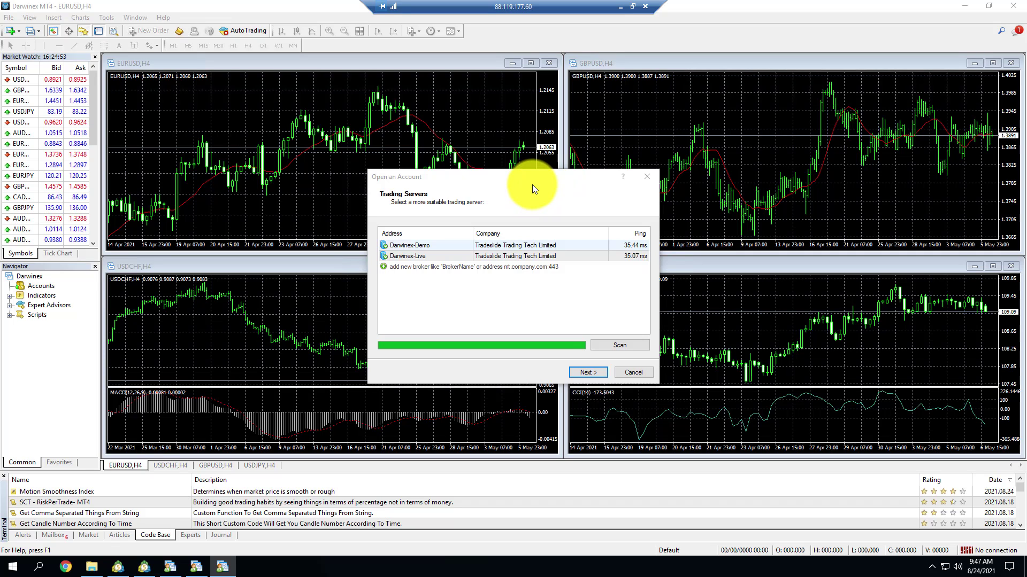
Open mt-logins.txt from the Downloads folder and close File Explorer.
{"action": "left_click", "coordinate": [91, 567]}
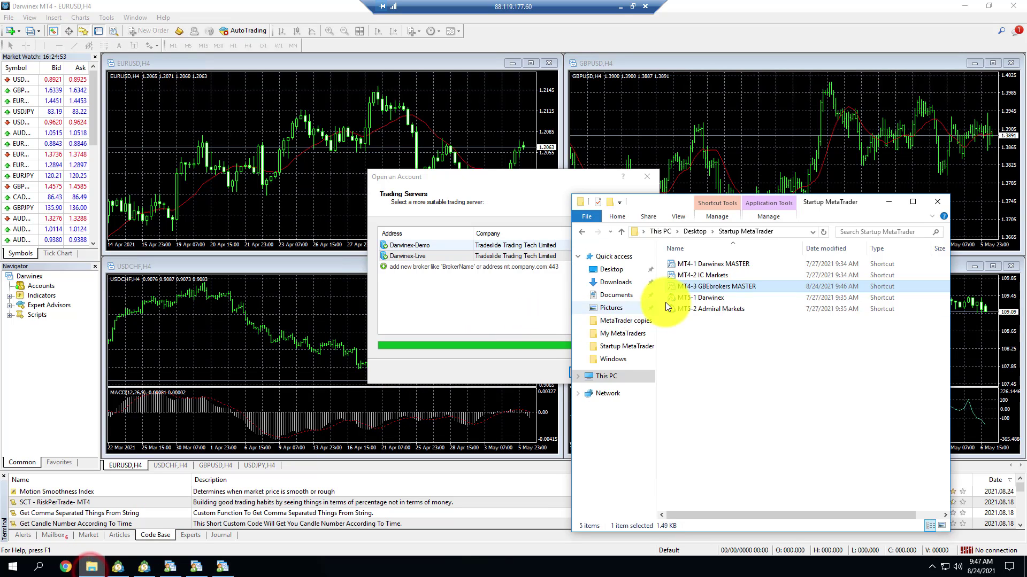
{"action": "left_click", "coordinate": [611, 282]}
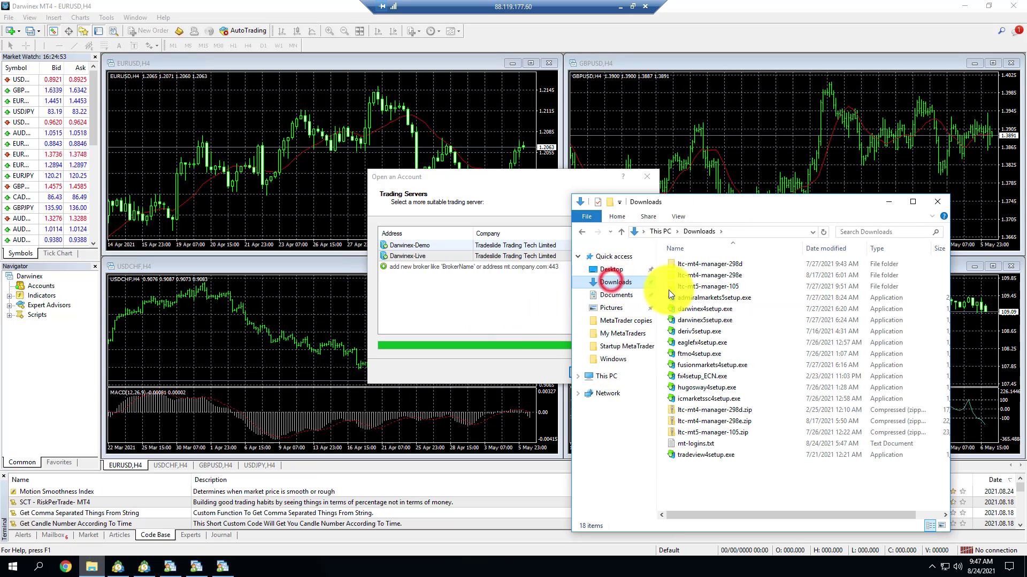
{"action": "double_click", "coordinate": [698, 444]}
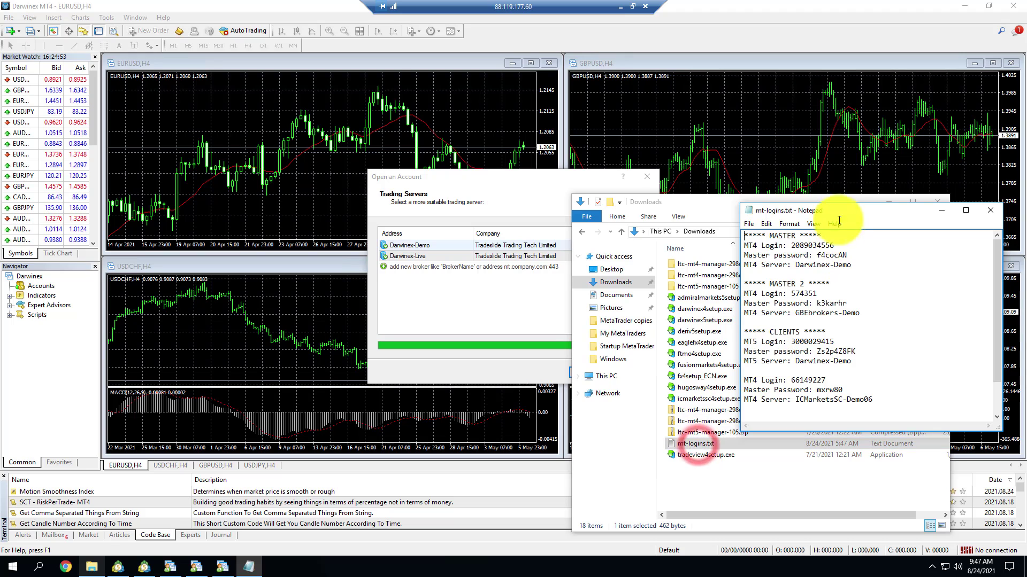
{"action": "left_click", "coordinate": [916, 201]}
{"action": "left_click", "coordinate": [935, 203]}
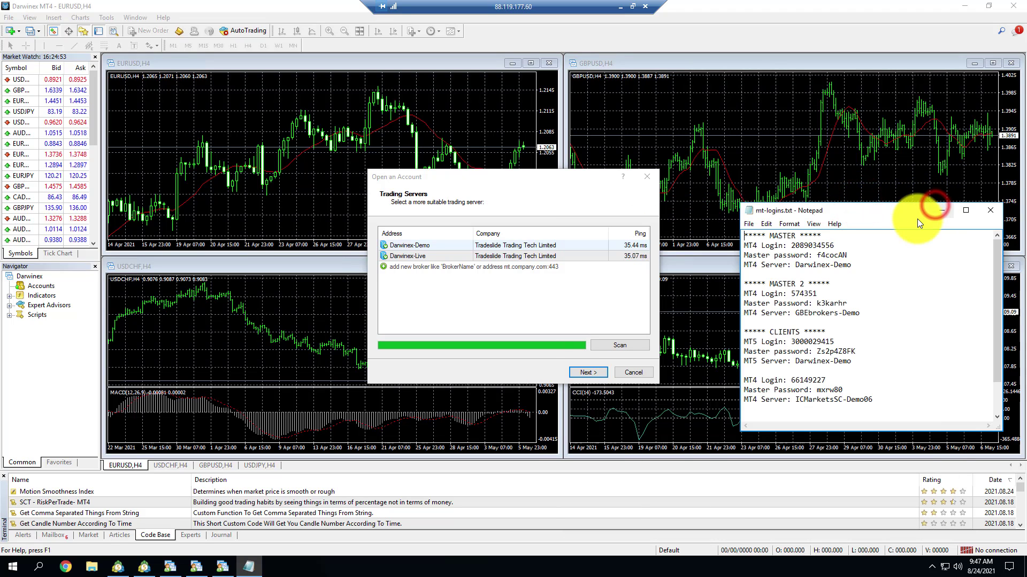
Copy the GBEbrokers-Demo server name from Notepad and return to the account wizard.
{"action": "left_click", "coordinate": [796, 314]}
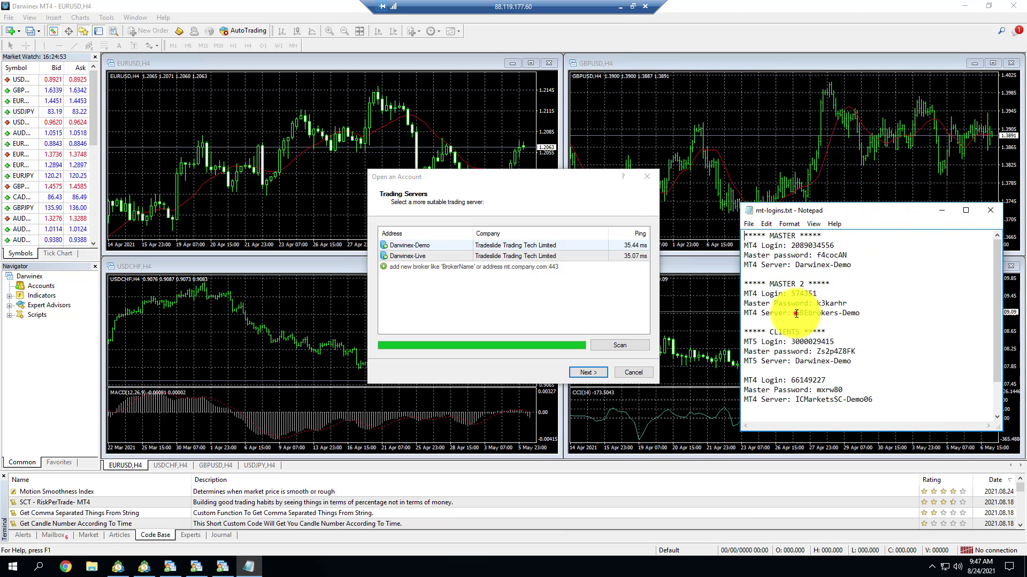
{"action": "left_click_drag", "start_coordinate": [796, 314], "coordinate": [860, 314]}
{"action": "right_click", "coordinate": [845, 315]}
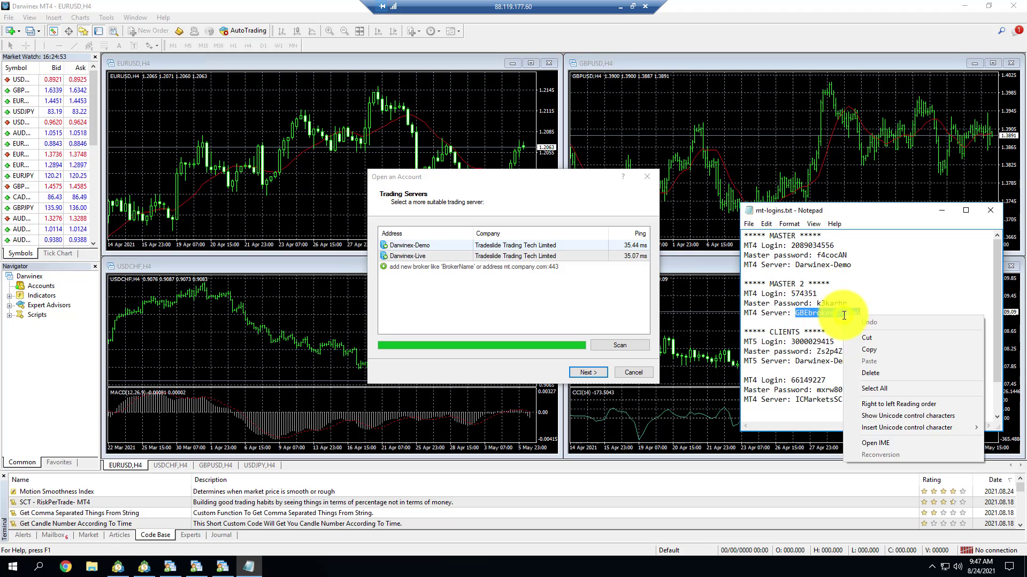
{"action": "left_click", "coordinate": [870, 350]}
{"action": "left_click", "coordinate": [521, 179]}
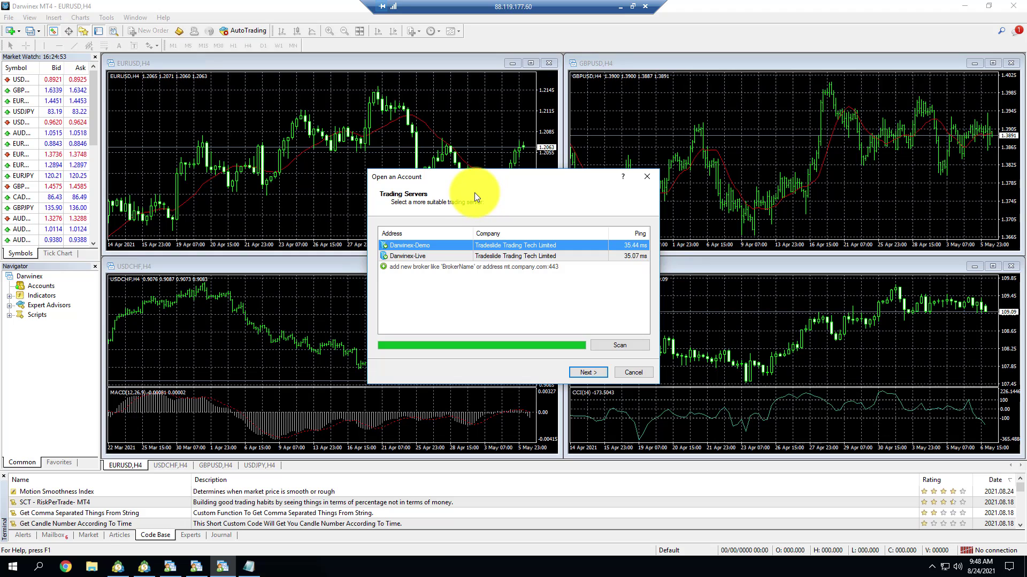
Dismiss the Darwinex server selection, login form and MQL4 migration notice.
{"action": "left_click", "coordinate": [638, 375]}
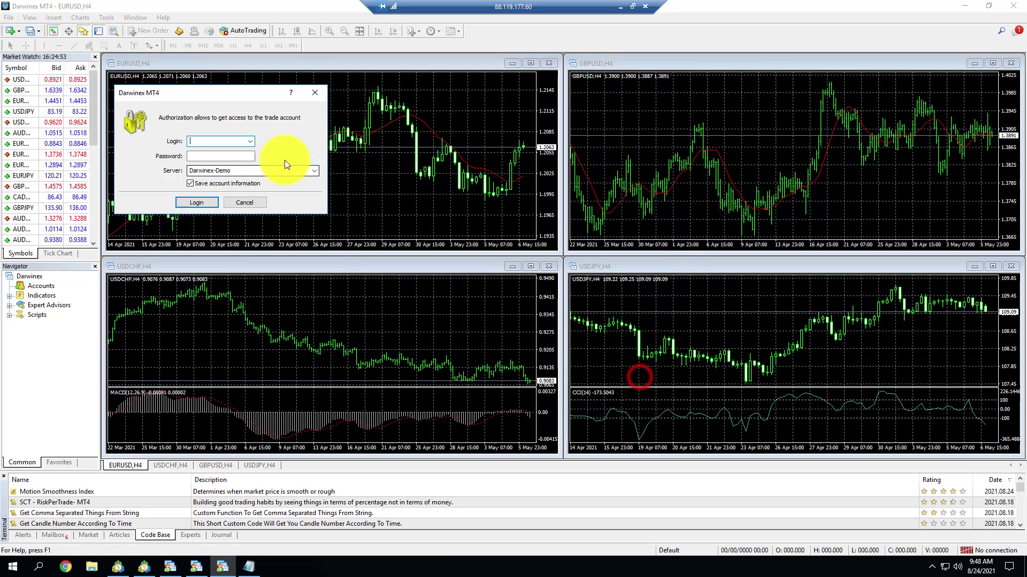
{"action": "left_click", "coordinate": [314, 171]}
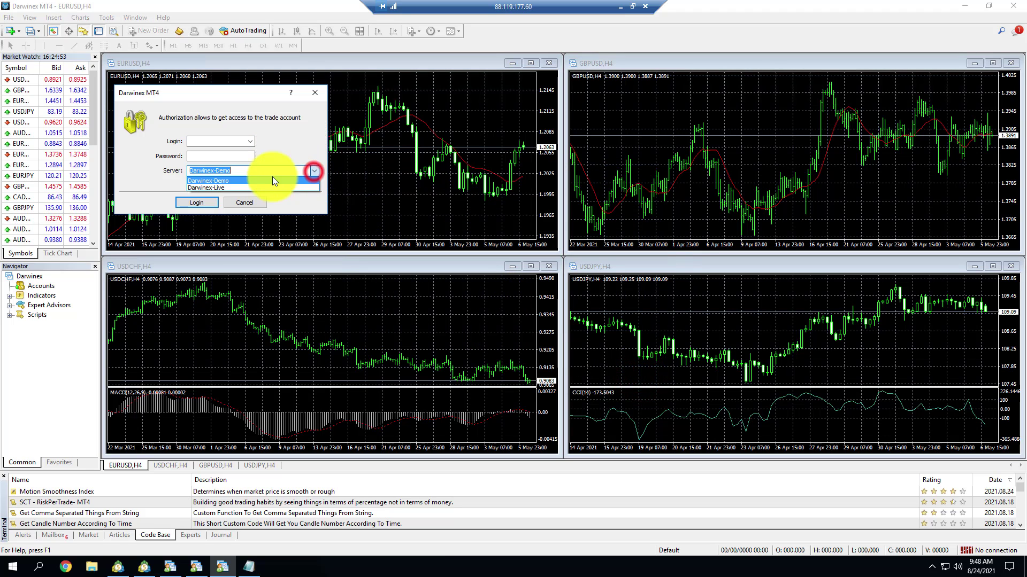
{"action": "left_click", "coordinate": [214, 181]}
{"action": "left_click", "coordinate": [244, 202]}
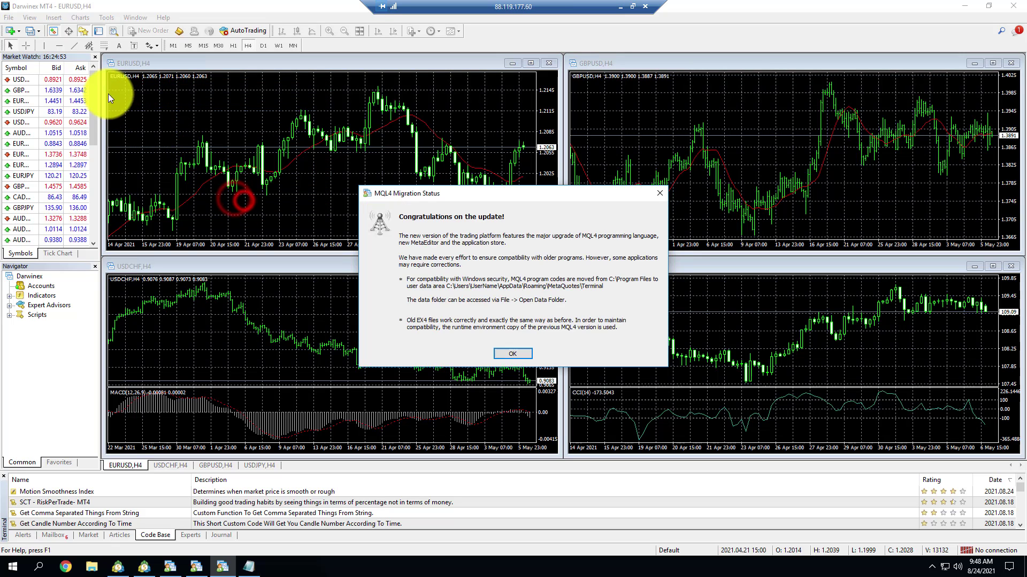
{"action": "left_click", "coordinate": [505, 354]}
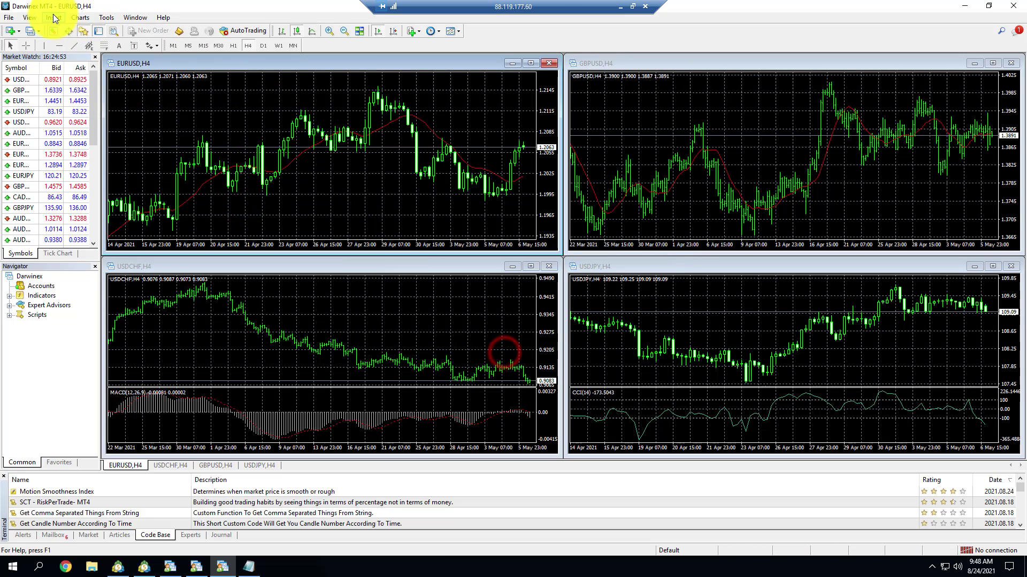
Add GBEbrokers-Demo as a new broker in Open an Account, finding Demo and Live servers, then cancel.
{"action": "left_click", "coordinate": [11, 18]}
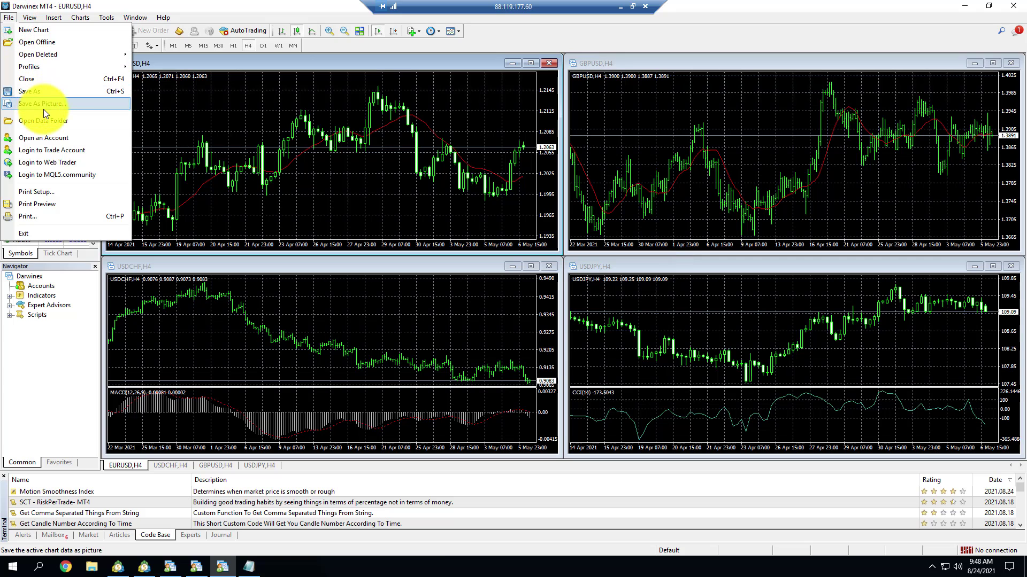
{"action": "left_click", "coordinate": [71, 141]}
{"action": "left_click", "coordinate": [409, 268]}
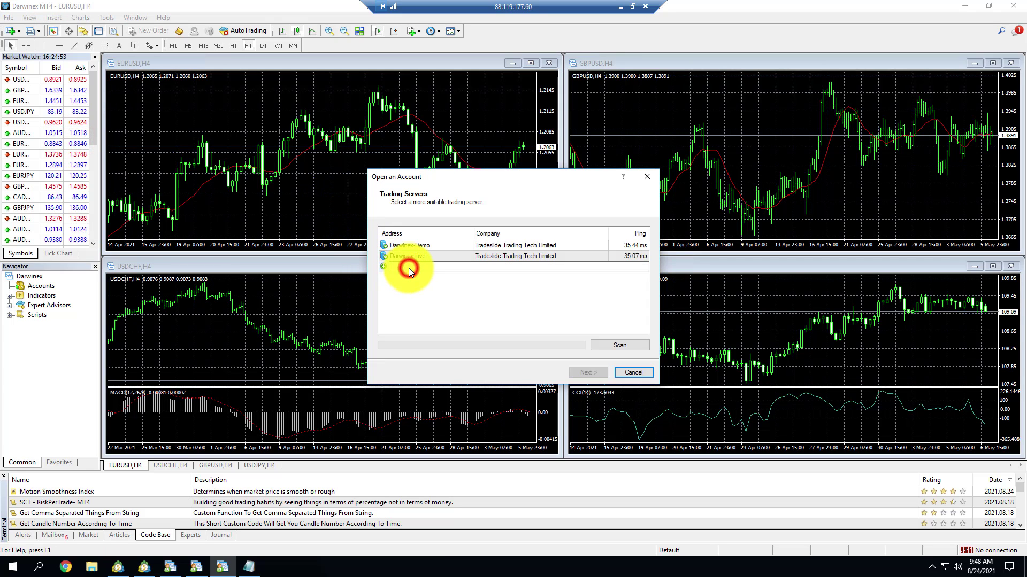
{"action": "left_click", "coordinate": [398, 272]}
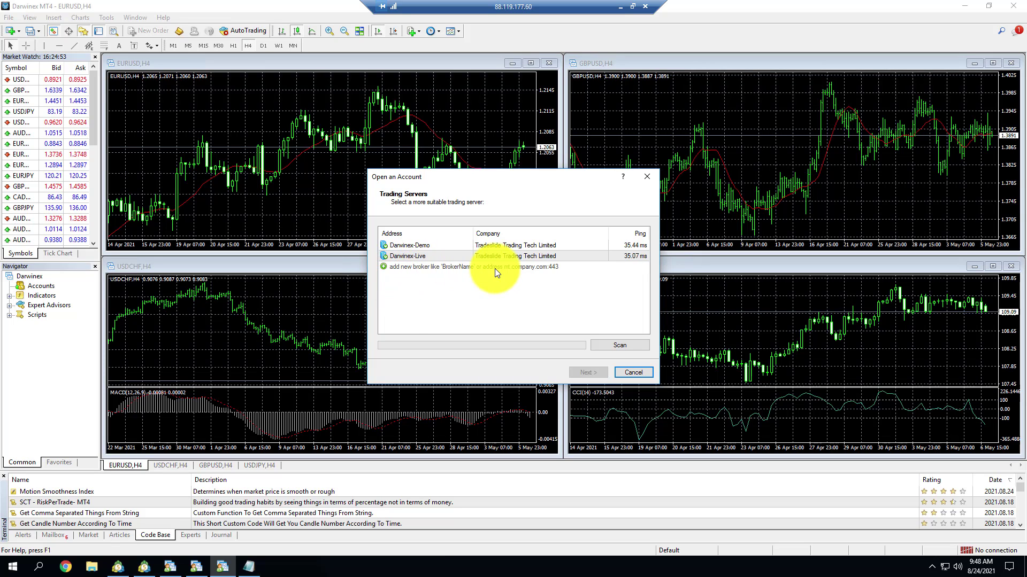
{"action": "right_click", "coordinate": [429, 268]}
{"action": "left_click", "coordinate": [439, 274]}
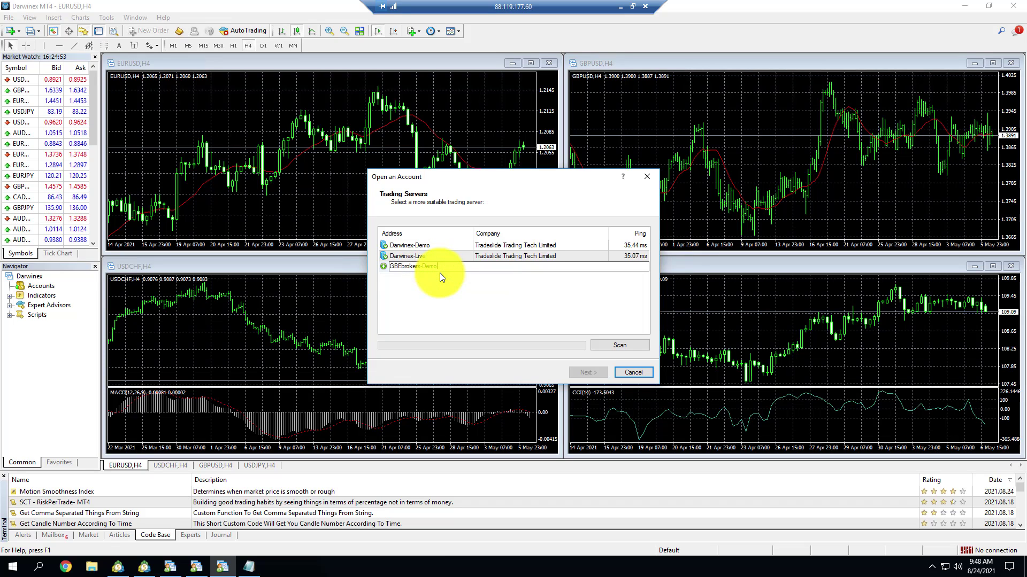
{"action": "key", "text": "Return"}
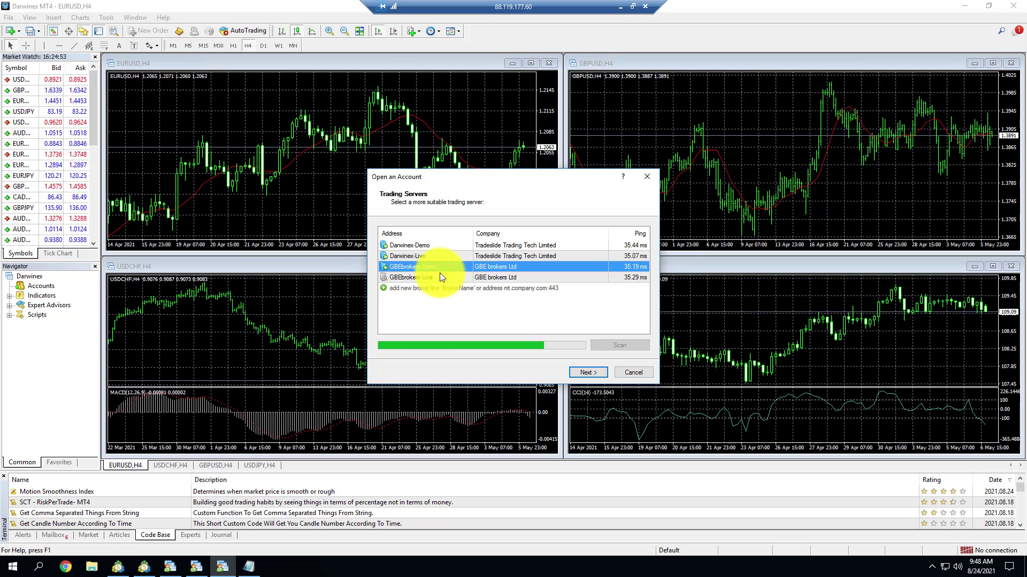
{"action": "left_click", "coordinate": [440, 275]}
{"action": "left_click", "coordinate": [446, 268]}
{"action": "left_click", "coordinate": [432, 278]}
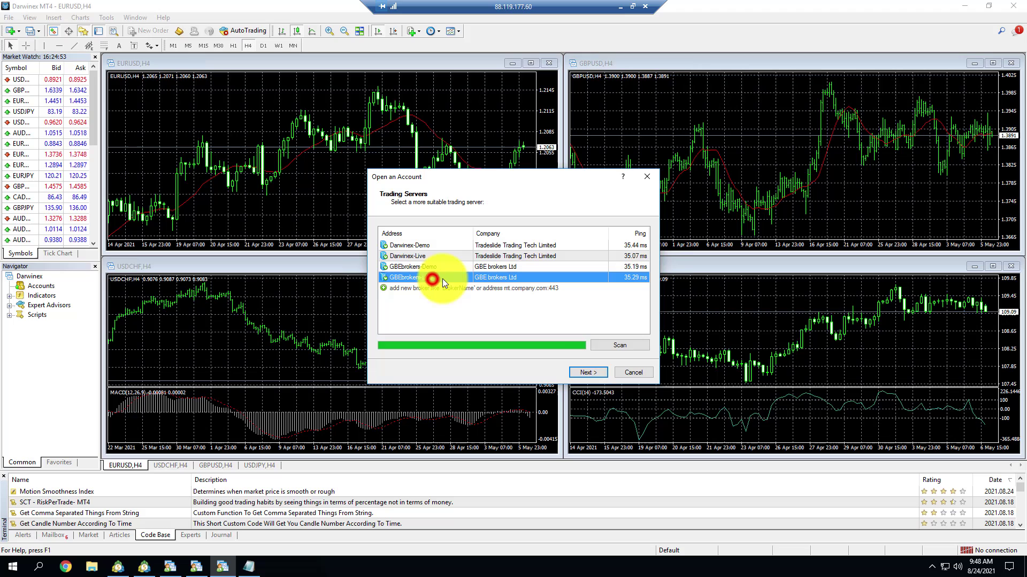
{"action": "left_click", "coordinate": [620, 373]}
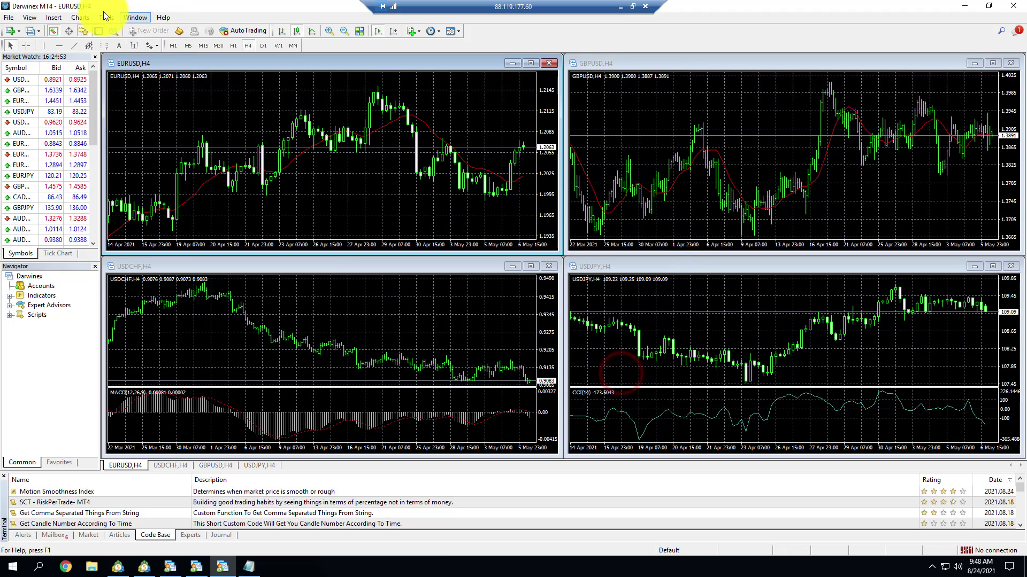
Open Login to Trade Account and choose GBEbrokers-Demo as the server.
{"action": "left_click", "coordinate": [12, 17]}
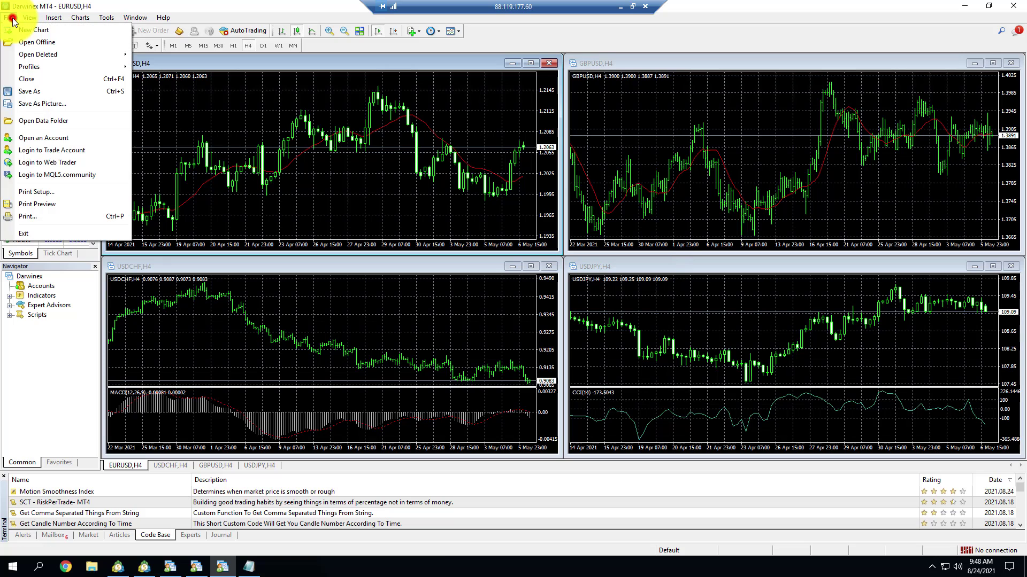
{"action": "left_click", "coordinate": [44, 153]}
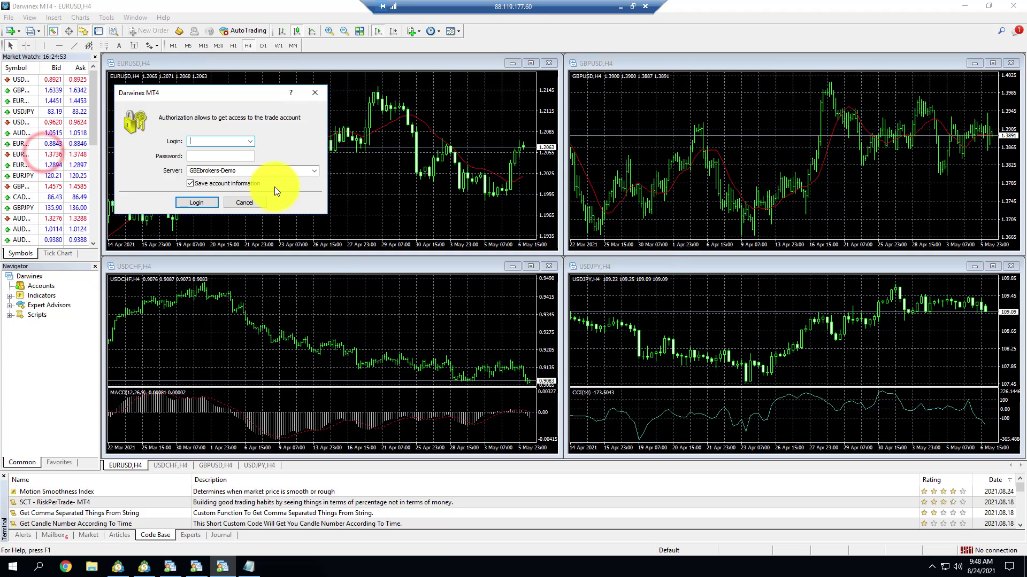
{"action": "left_click", "coordinate": [312, 174]}
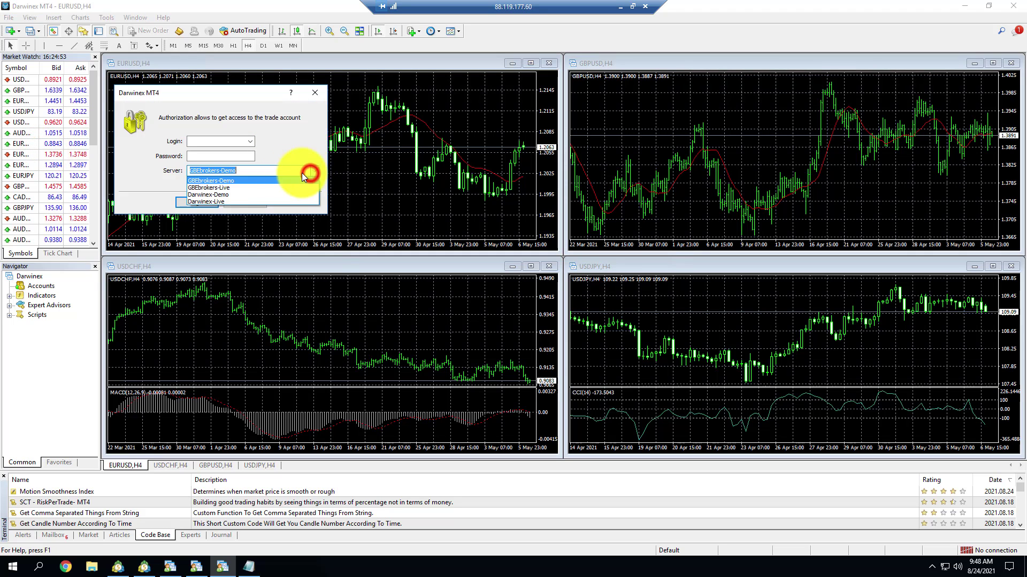
{"action": "left_click", "coordinate": [212, 180]}
{"action": "left_click", "coordinate": [211, 142]}
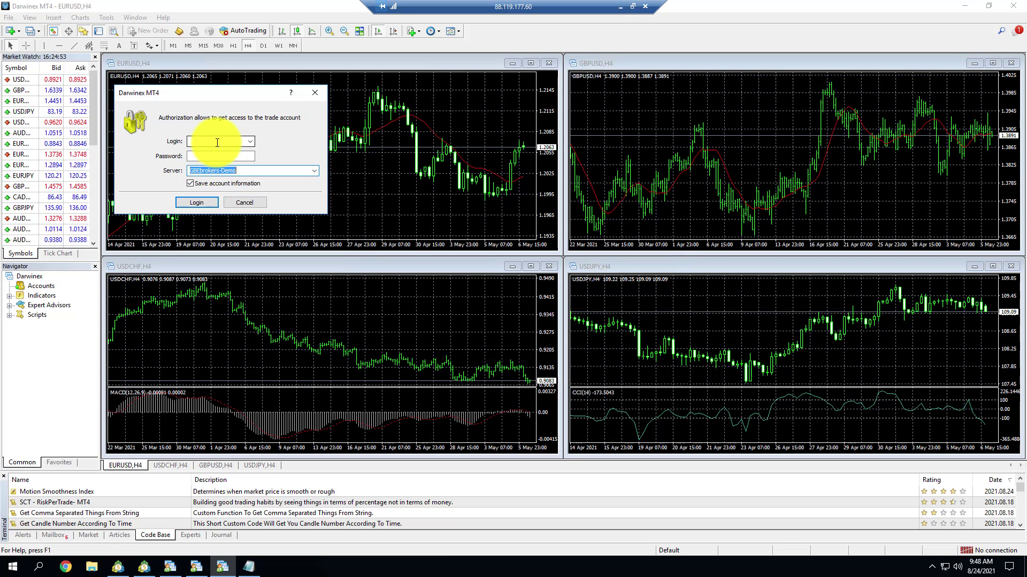
Copy the MASTER 2 login number from Notepad into the Login field.
{"action": "left_click", "coordinate": [246, 568]}
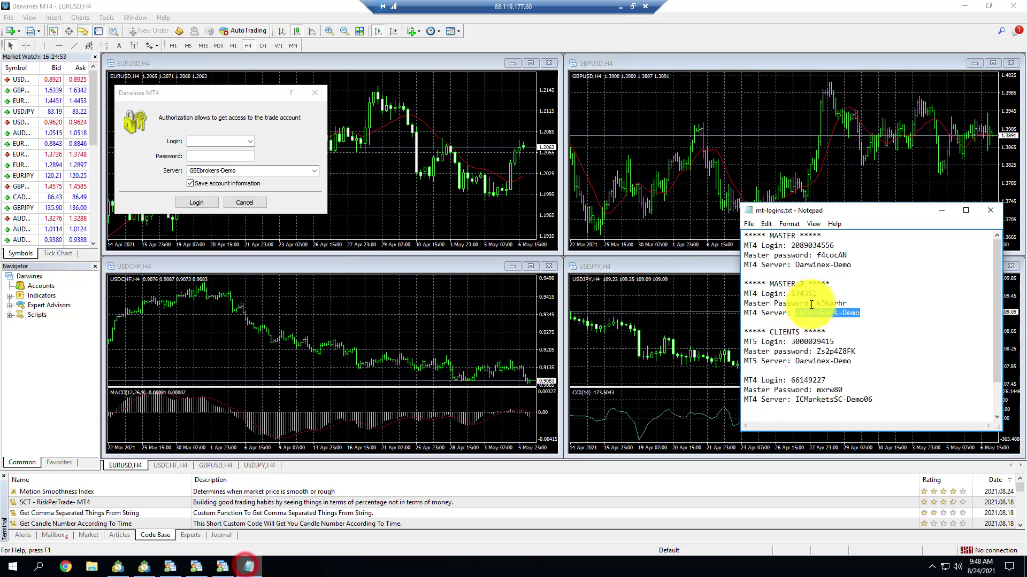
{"action": "double_click", "coordinate": [803, 293]}
{"action": "right_click", "coordinate": [803, 293]}
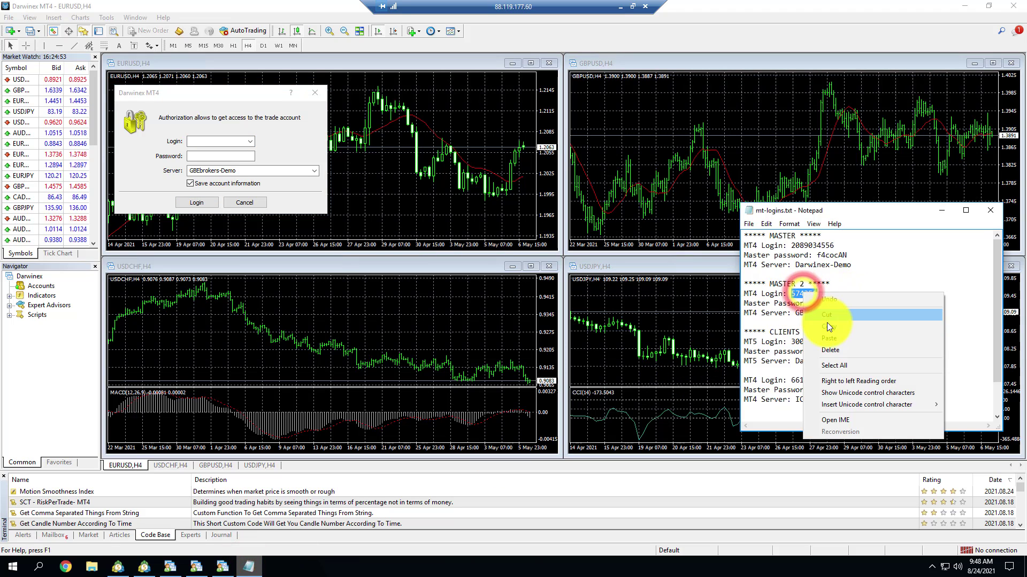
{"action": "left_click", "coordinate": [828, 327]}
{"action": "left_click", "coordinate": [209, 141]}
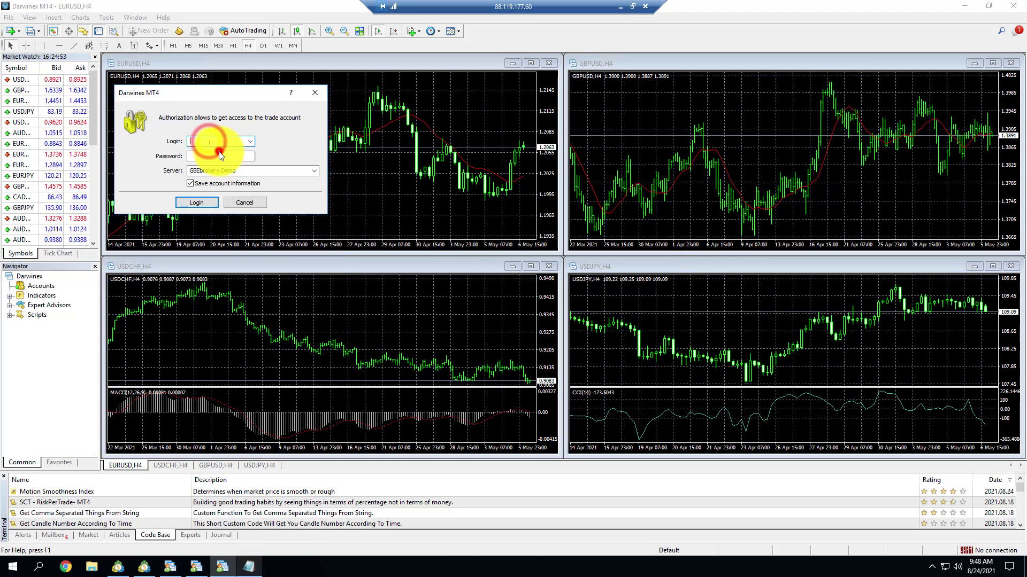
{"action": "key", "text": "ctrl+v"}
Paste the MASTER 2 account password into Password, close Notepad, and log in.
{"action": "left_click", "coordinate": [249, 566]}
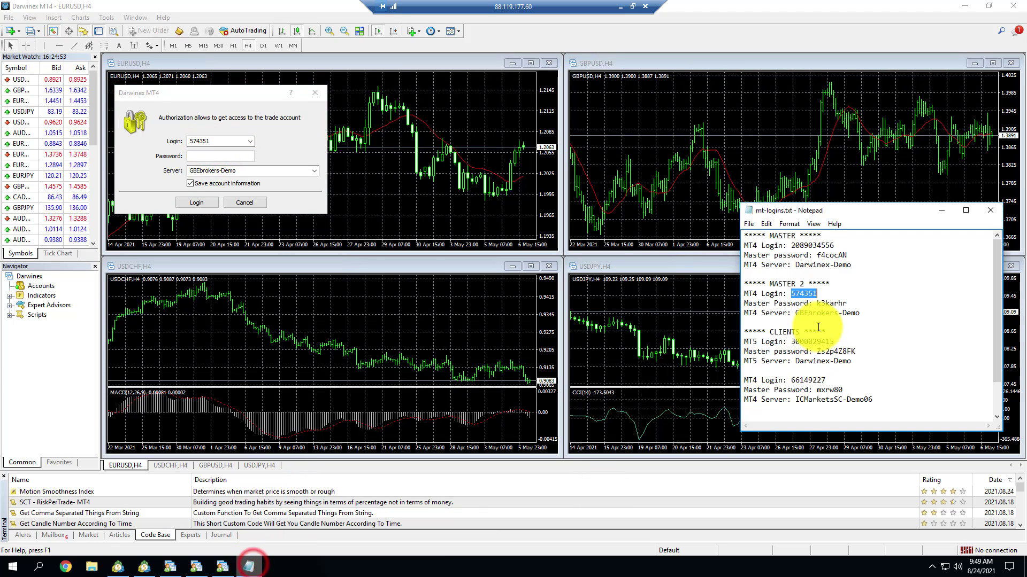
{"action": "double_click", "coordinate": [832, 304]}
{"action": "right_click", "coordinate": [834, 312]}
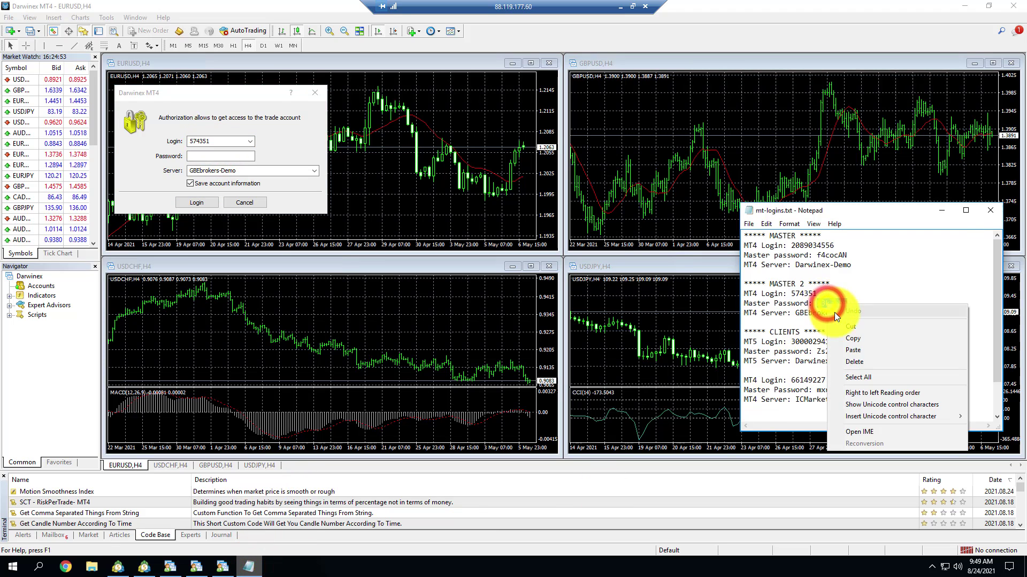
{"action": "left_click", "coordinate": [850, 338]}
{"action": "left_click", "coordinate": [988, 212]}
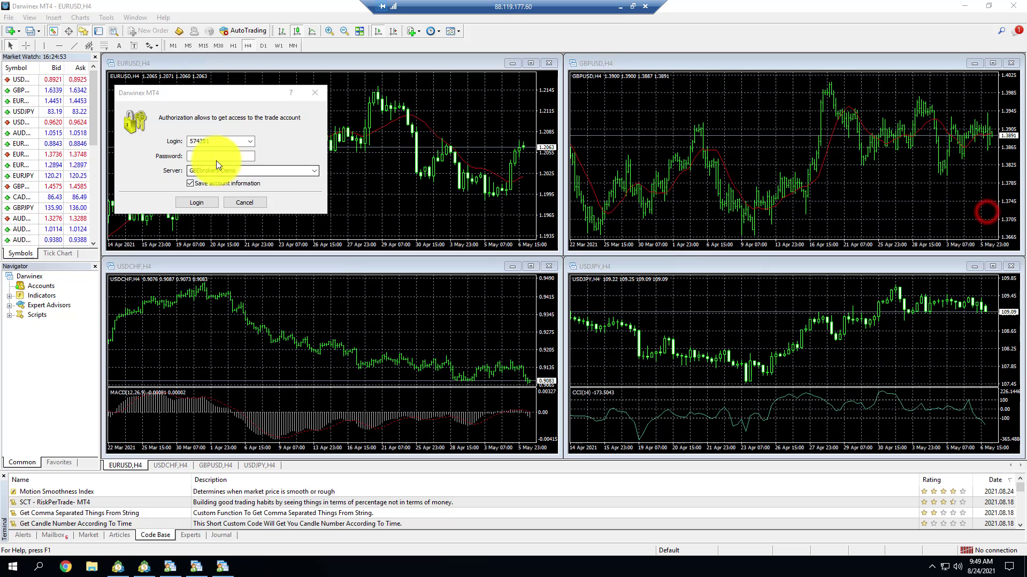
{"action": "right_click", "coordinate": [216, 160]}
{"action": "left_click", "coordinate": [228, 167]}
{"action": "left_click", "coordinate": [207, 202]}
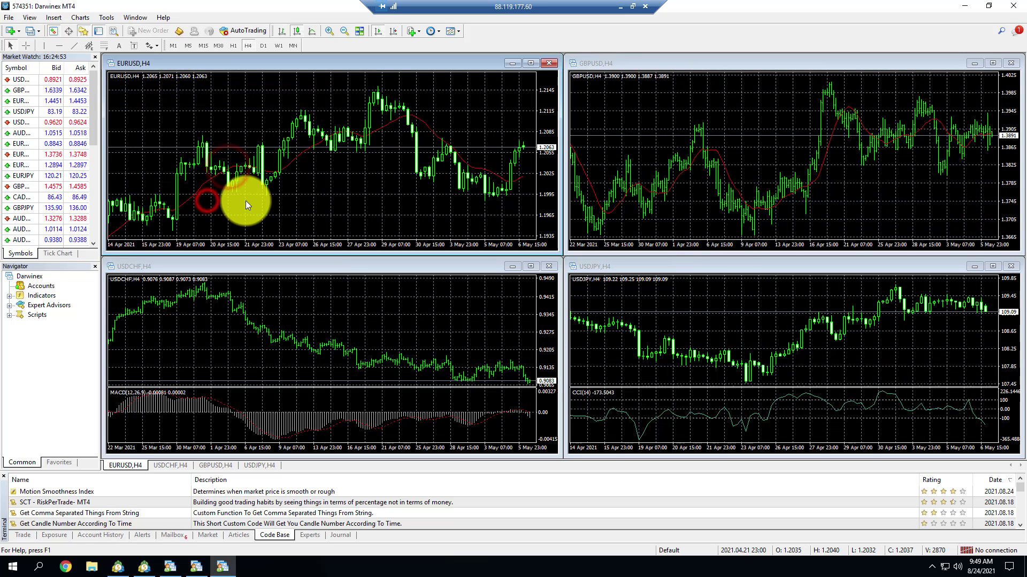
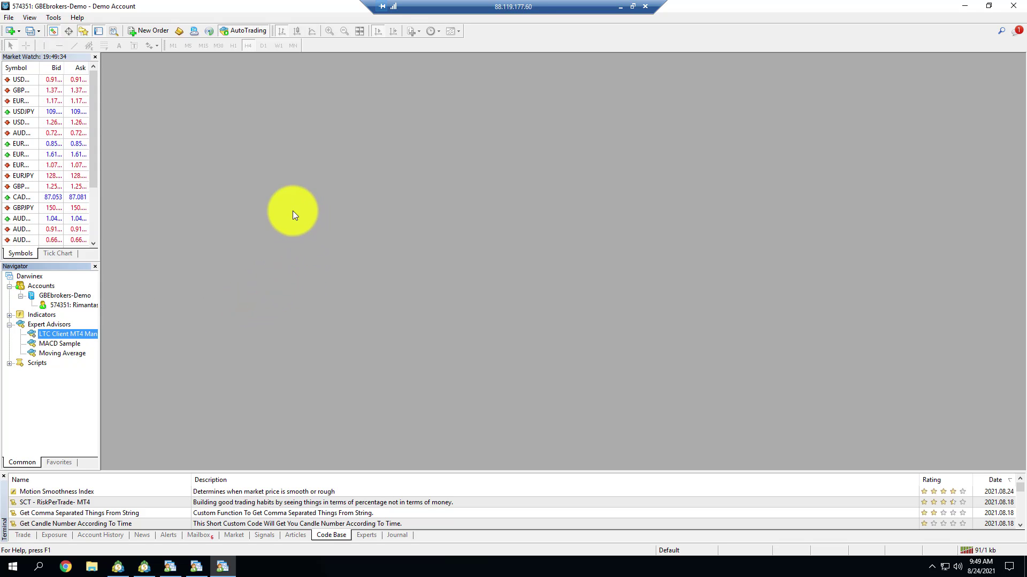
Browse the terminal's File and Help menus, then minimize the remote session to show the checklist slides.
{"action": "left_click", "coordinate": [8, 18]}
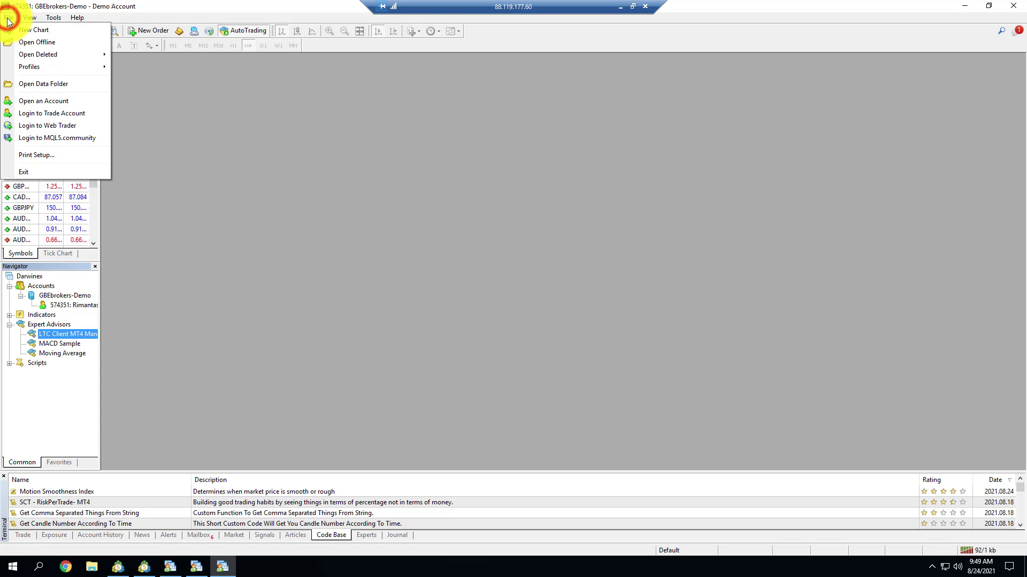
{"action": "left_click", "coordinate": [148, 5]}
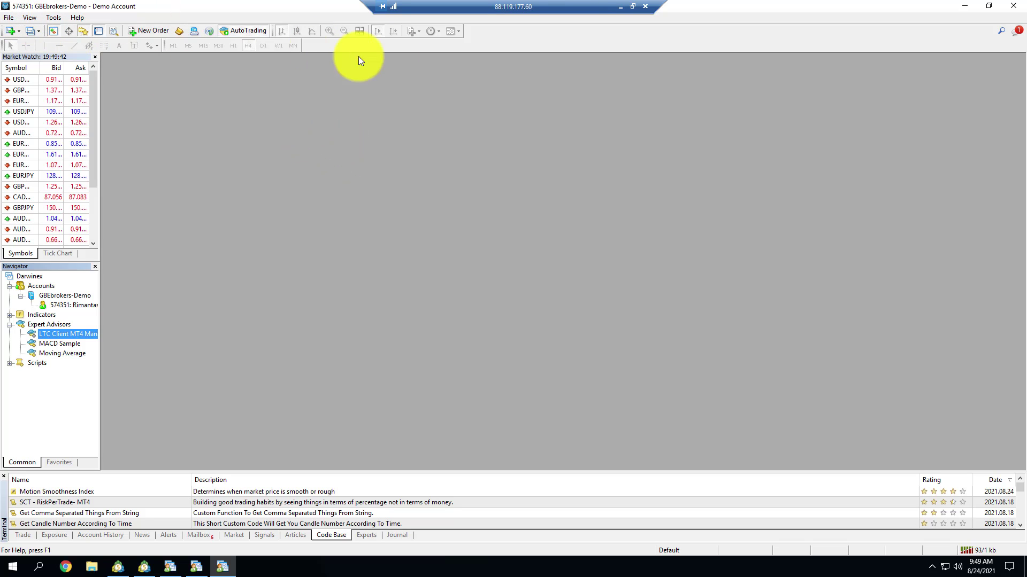
{"action": "left_click", "coordinate": [619, 7]}
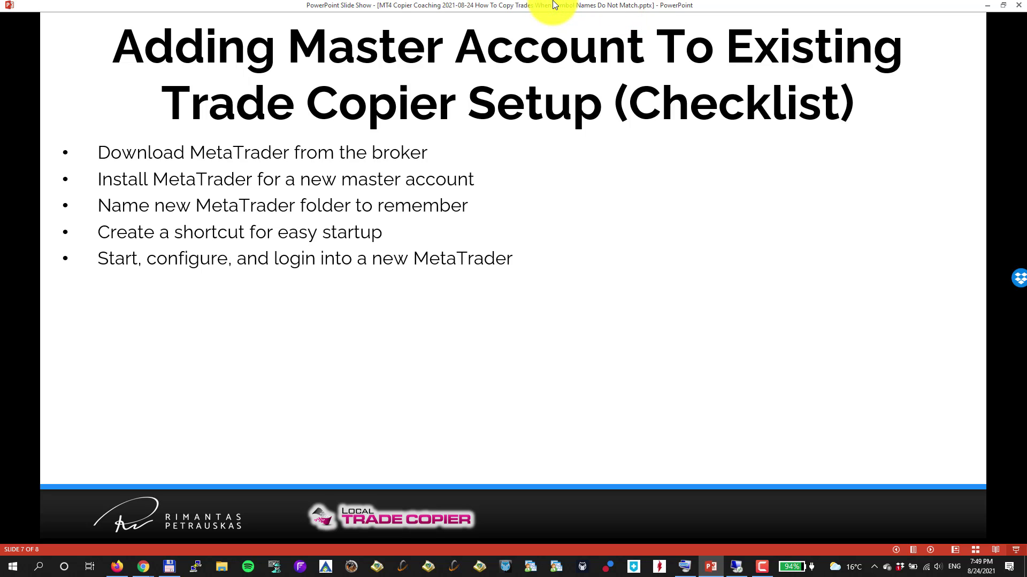
Reveal the 'Install LTC Server EA into new MetaTrader' bullet and return to the remote MetaTrader session.
{"action": "key", "text": "Right"}
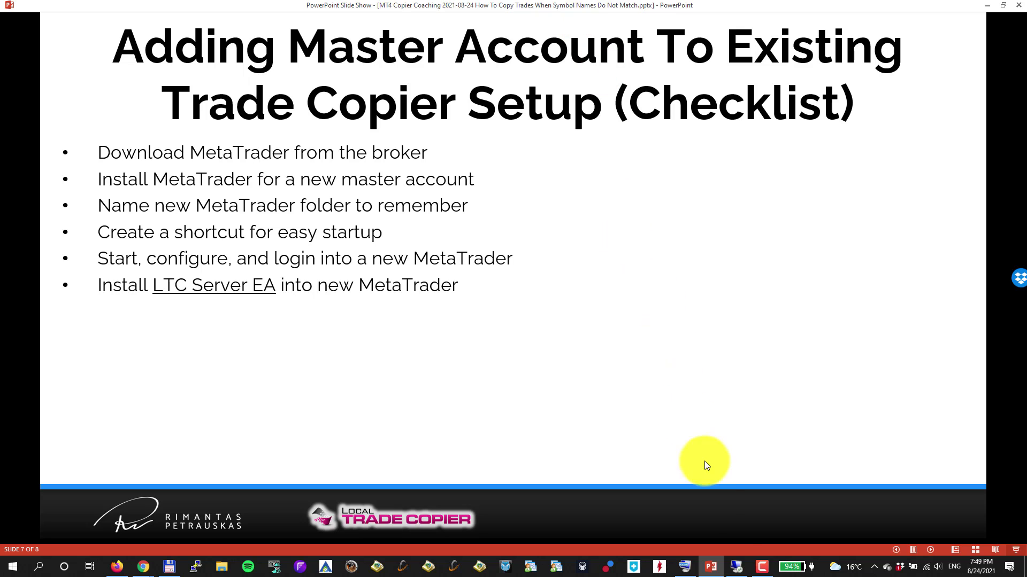
{"action": "left_click", "coordinate": [735, 568]}
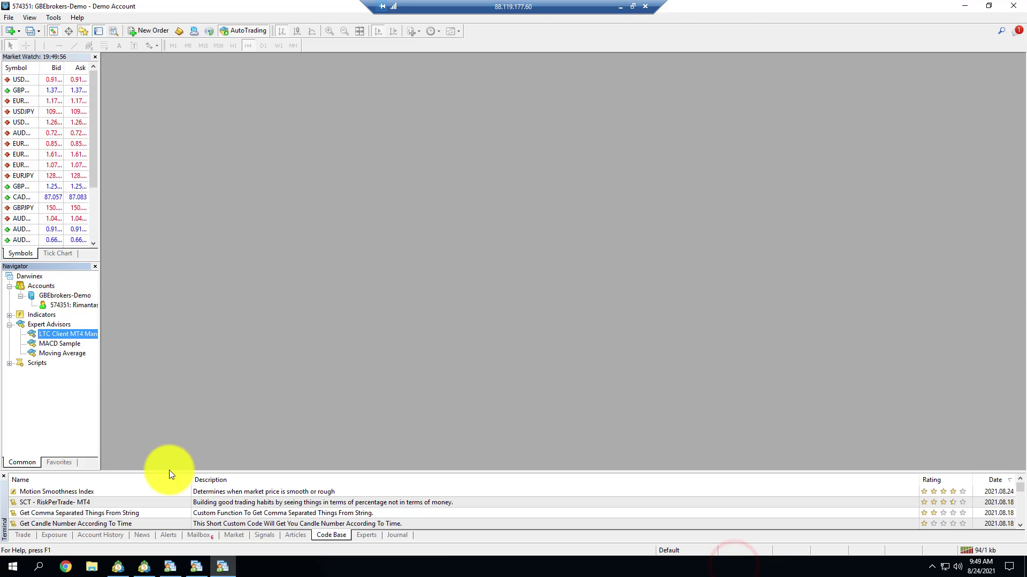
Launch the LTC Server MT4 Manager auto-installer from Downloads\ltc-mt4-manager-298e.
{"action": "key", "text": "super+e"}
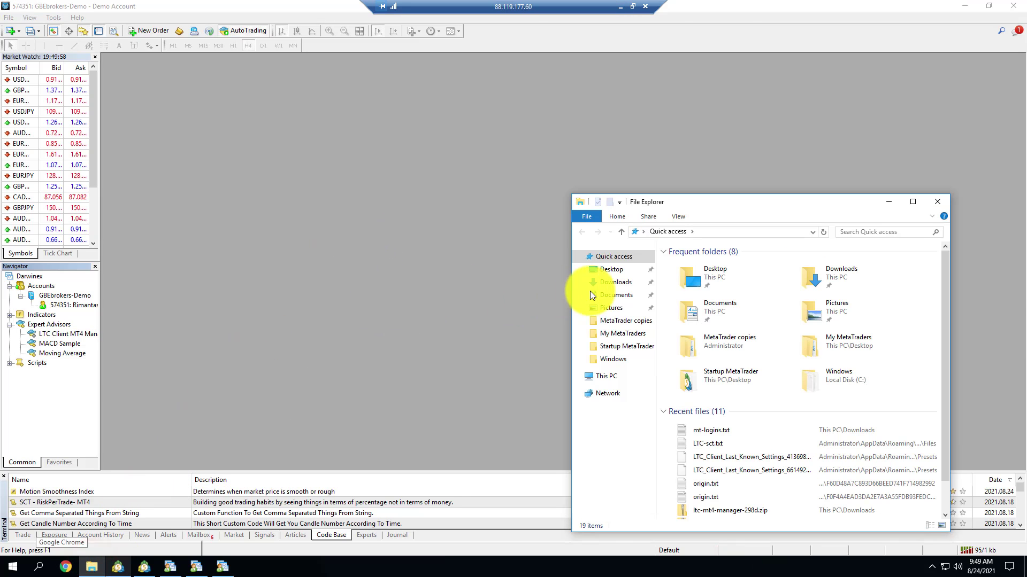
{"action": "left_click", "coordinate": [615, 283]}
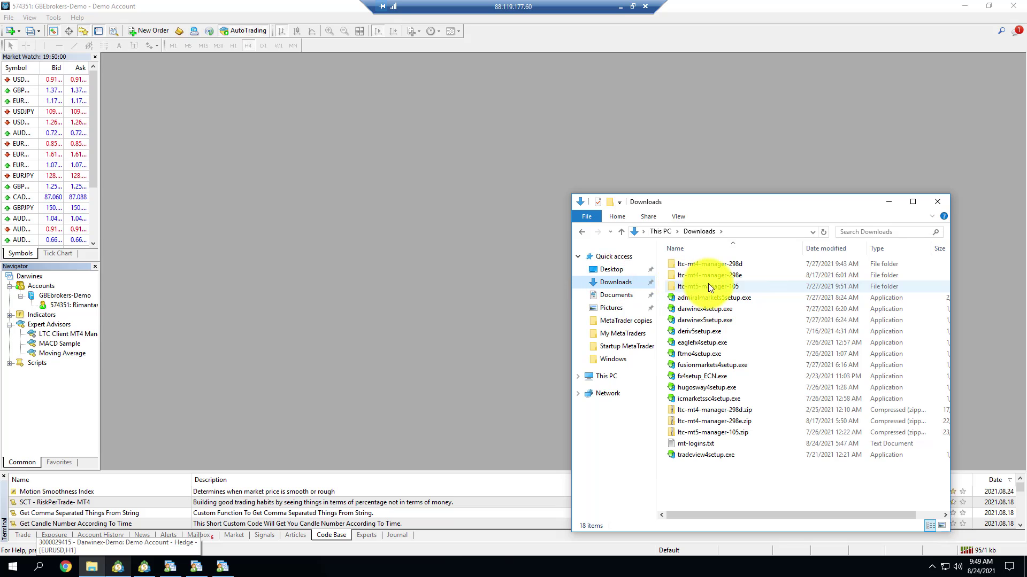
{"action": "double_click", "coordinate": [733, 275]}
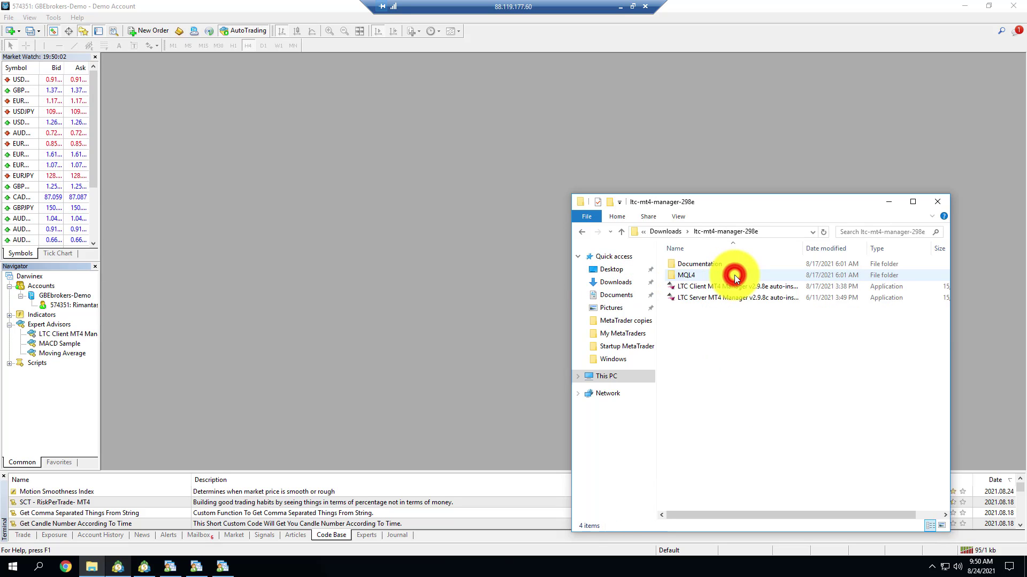
{"action": "double_click", "coordinate": [715, 298]}
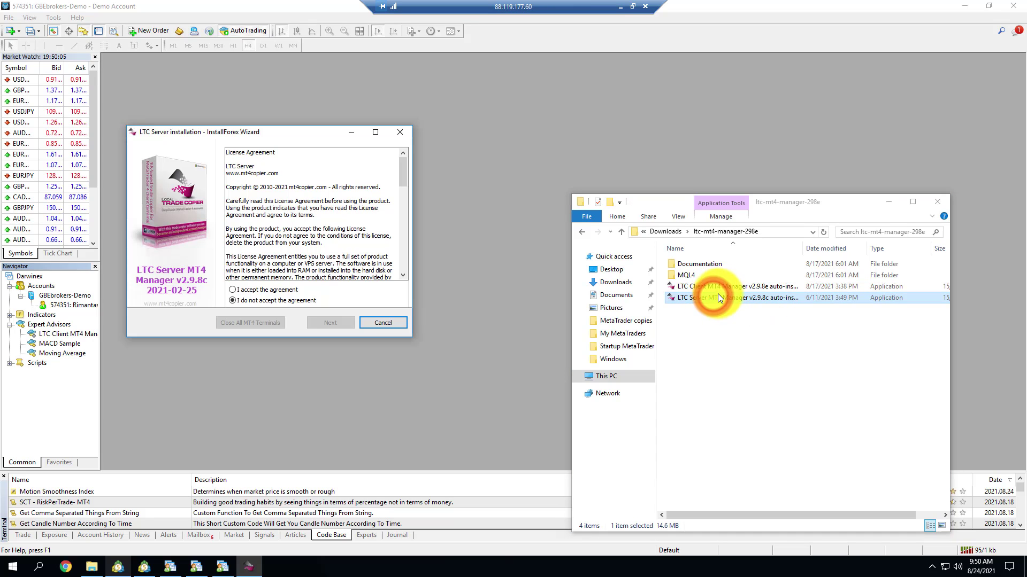
Accept the LTC Server license agreement and advance to the install-folder choice.
{"action": "left_click", "coordinate": [257, 289]}
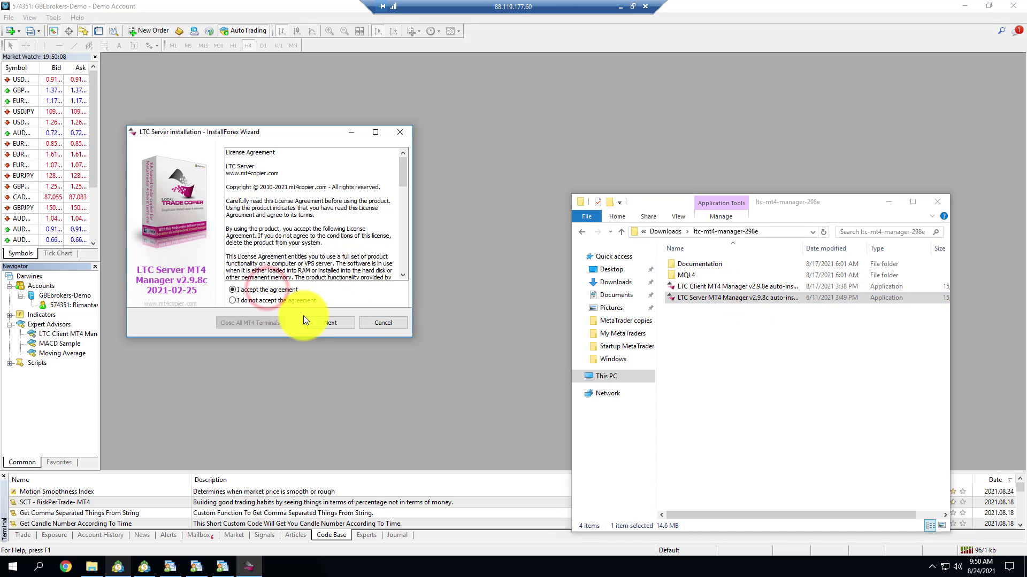
{"action": "left_click", "coordinate": [691, 298]}
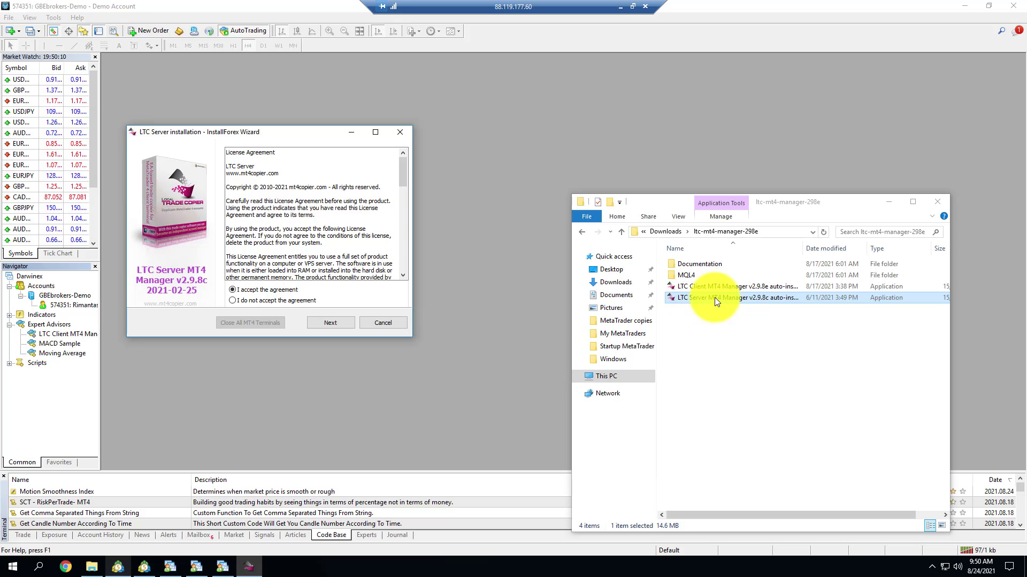
{"action": "left_click", "coordinate": [339, 320]}
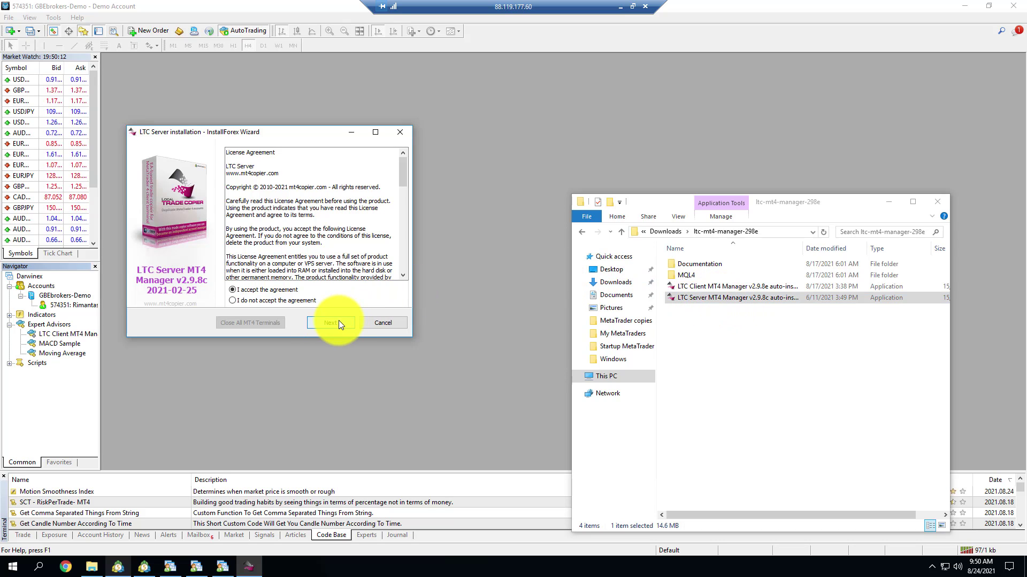
{"action": "left_click", "coordinate": [338, 322]}
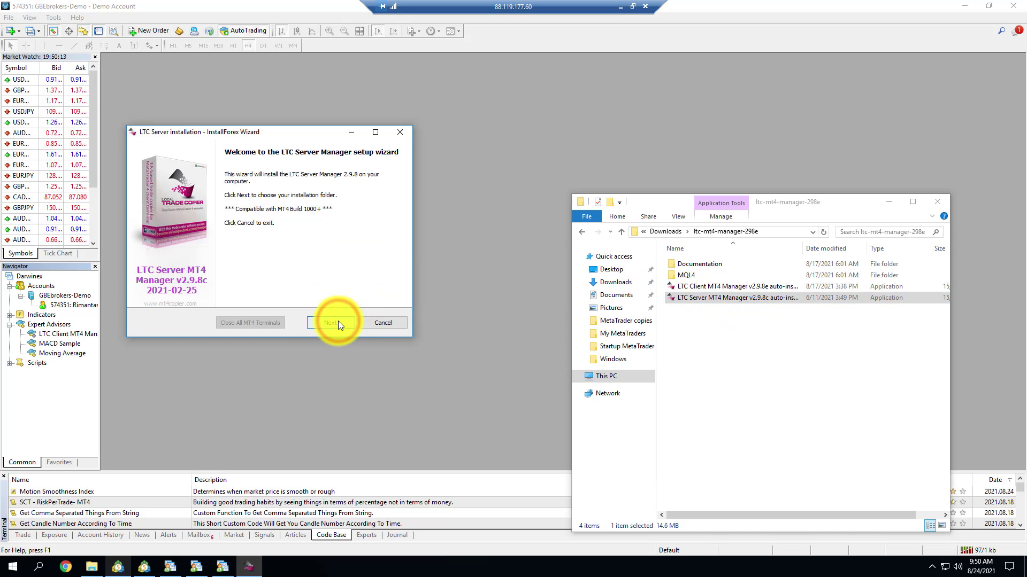
{"action": "left_click", "coordinate": [338, 321]}
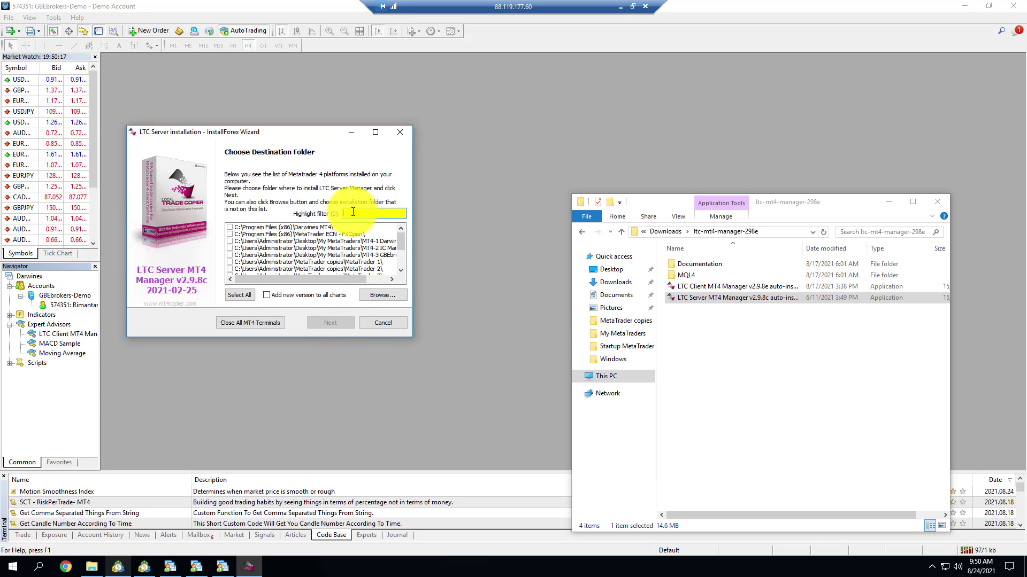
Filter the terminals by 'gb', install into the MT4-3 GBEbrokers folder, and finish the wizard.
{"action": "type", "text": "gbe"}
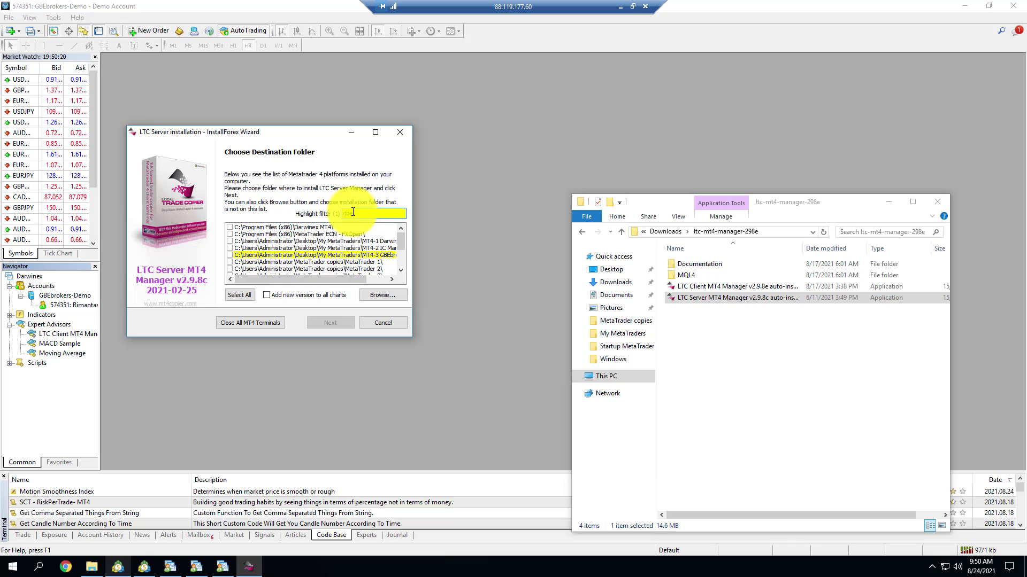
{"action": "scroll", "coordinate": [400, 251], "scroll_direction": "down", "scroll_amount": 2}
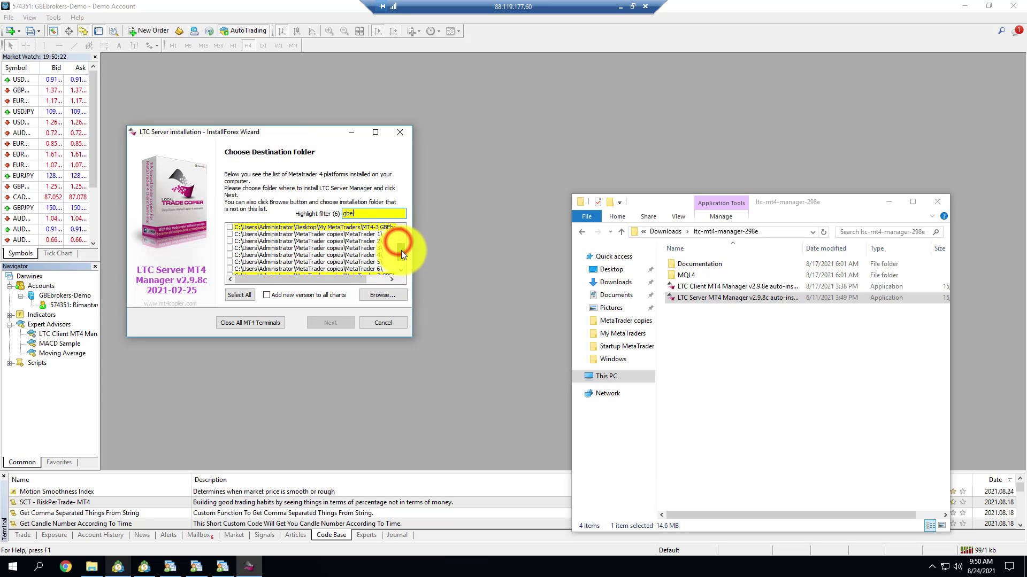
{"action": "scroll", "coordinate": [402, 230], "scroll_direction": "up", "scroll_amount": 2}
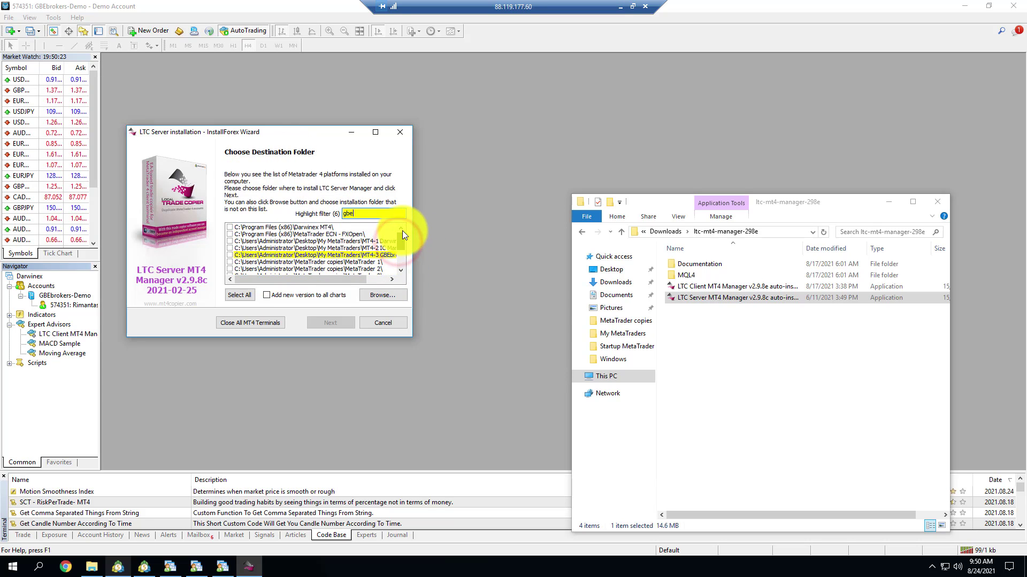
{"action": "left_click", "coordinate": [230, 255]}
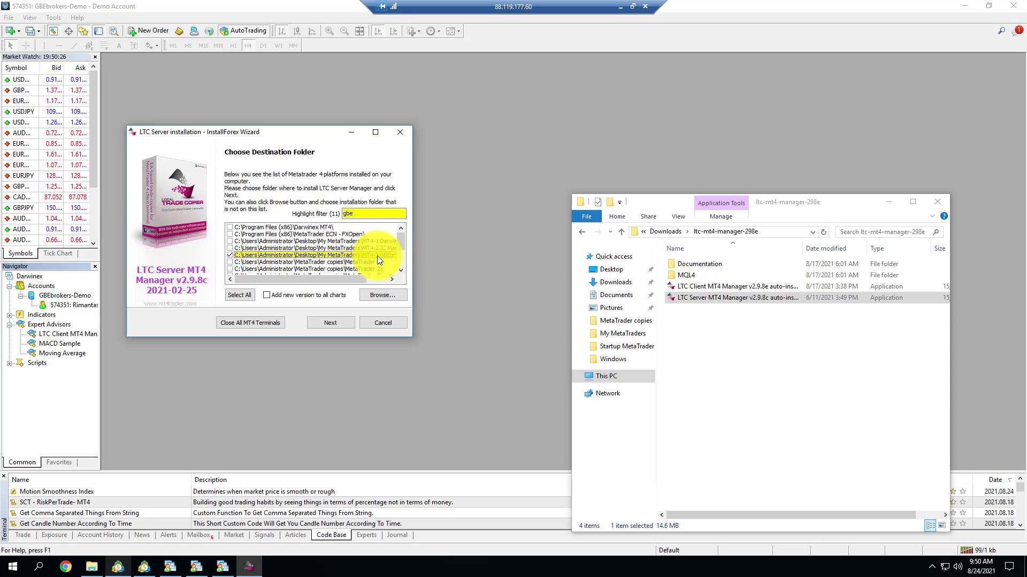
{"action": "left_click", "coordinate": [337, 322]}
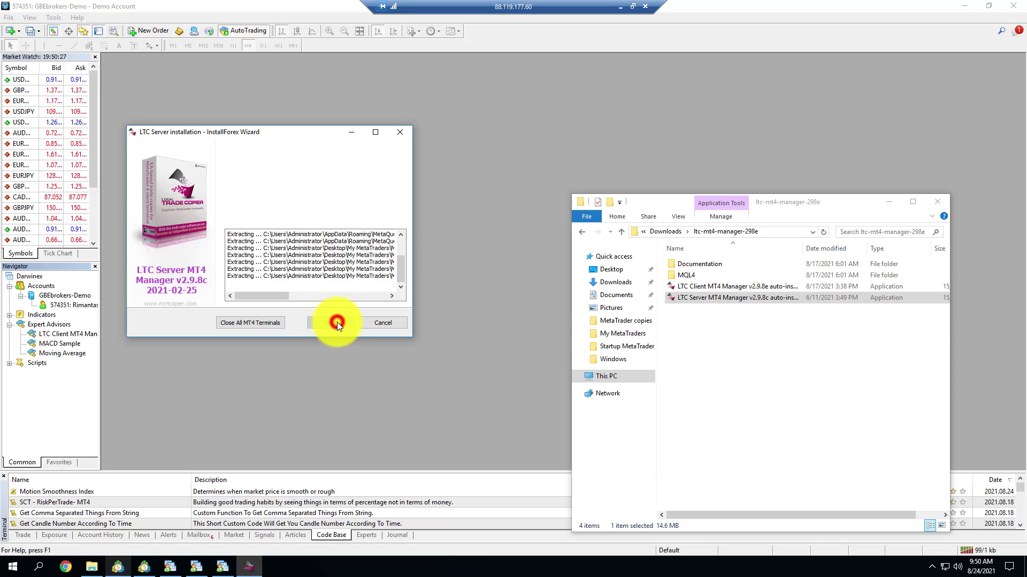
{"action": "left_click", "coordinate": [370, 324]}
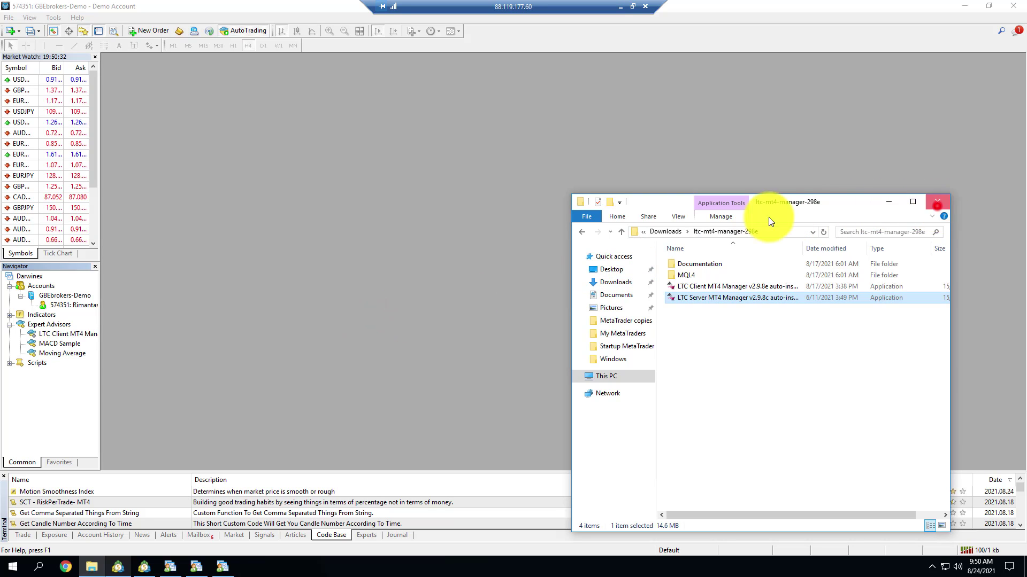
Close Explorer and refresh the Navigator so the LTC Server advisor appears under Expert Advisors.
{"action": "left_click", "coordinate": [936, 203]}
{"action": "right_click", "coordinate": [60, 333]}
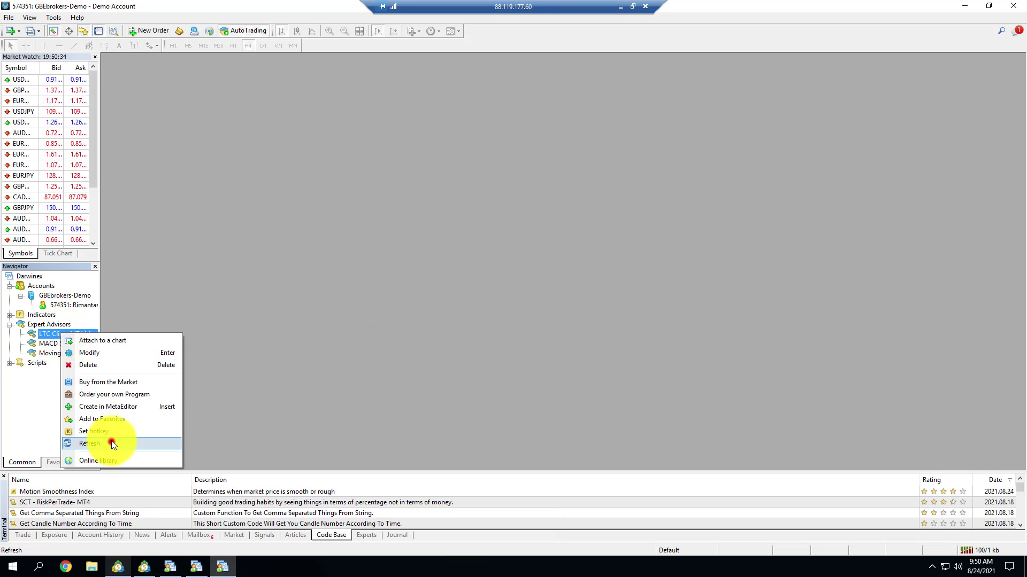
{"action": "left_click", "coordinate": [111, 442]}
{"action": "left_click", "coordinate": [70, 345]}
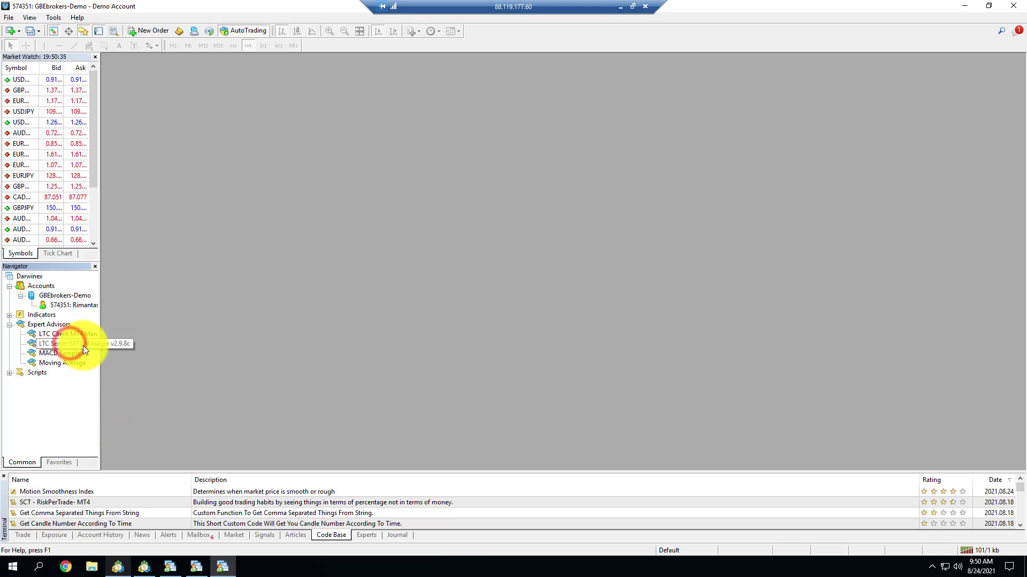
Reveal the 'Start LTC Server EA on a new master' bullet on the slides and return to MetaTrader.
{"action": "left_click", "coordinate": [619, 7]}
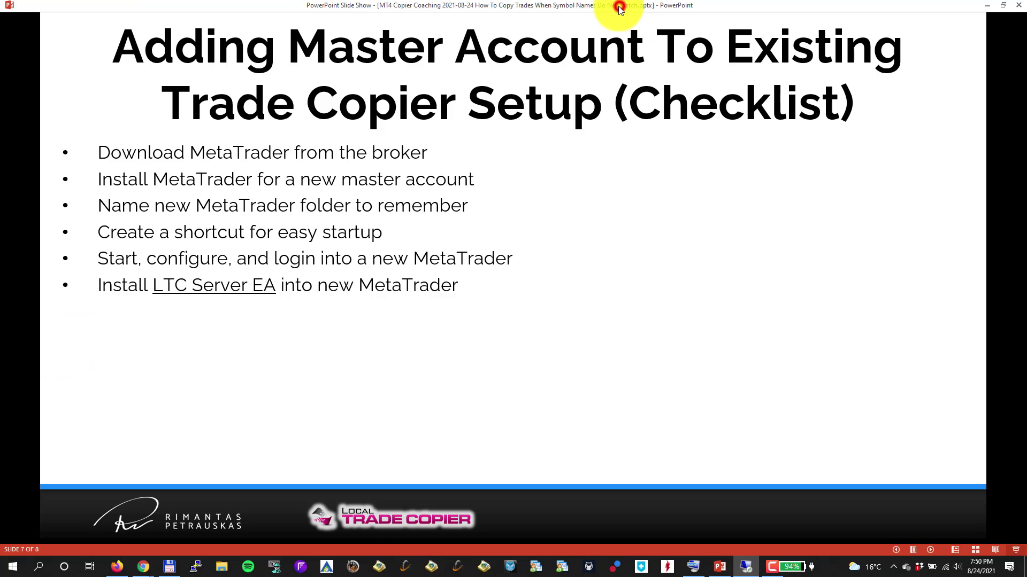
{"action": "key", "text": "Right"}
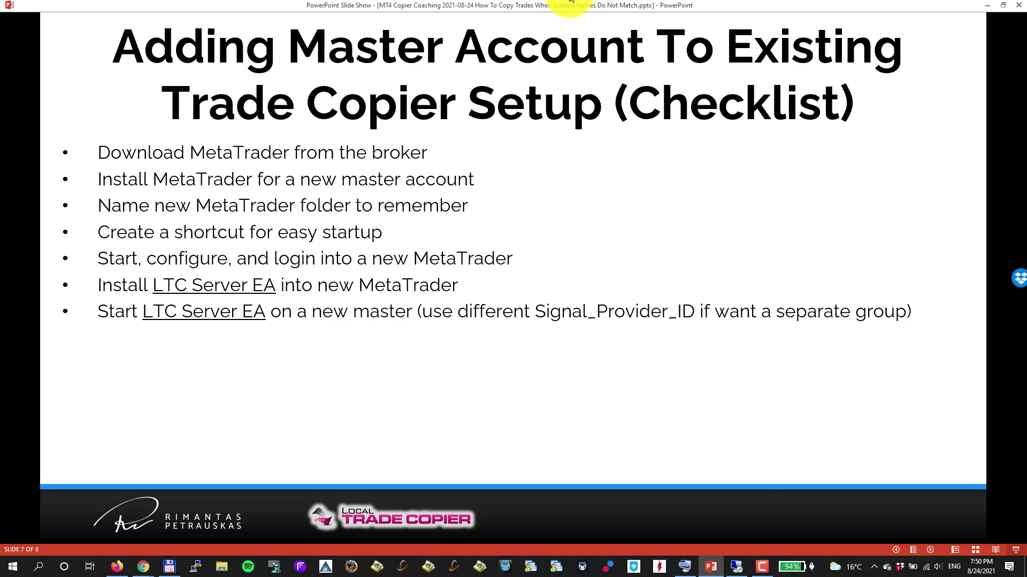
{"action": "left_click", "coordinate": [736, 567]}
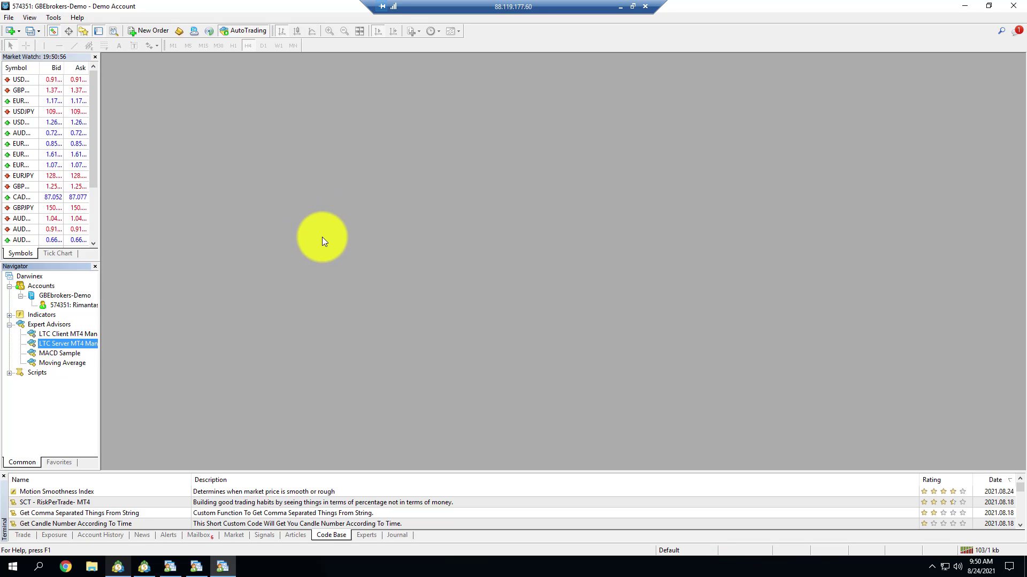
Launch Paint and draw the M1 master box.
{"action": "key", "text": "super+r"}
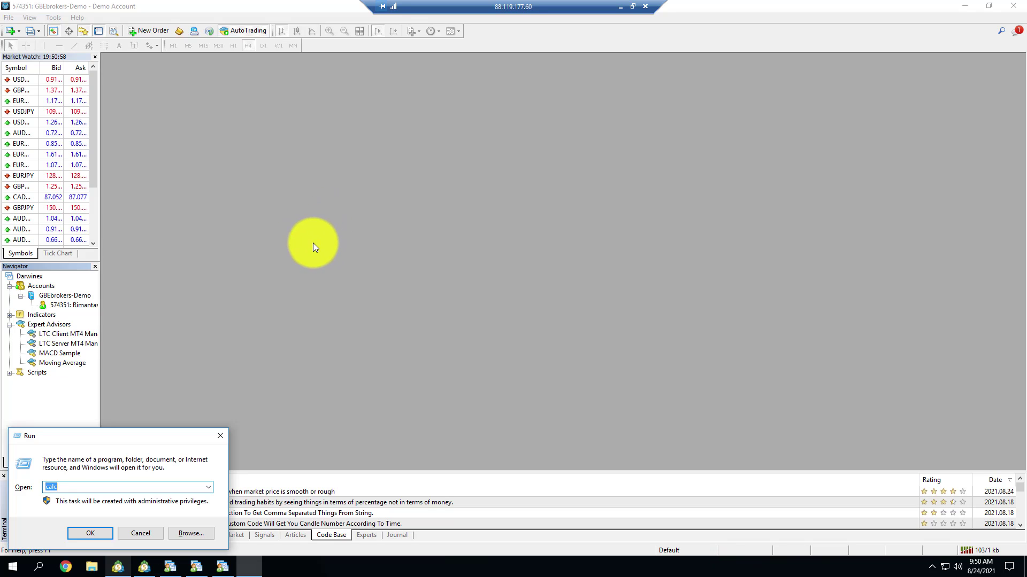
{"action": "key", "text": "Return"}
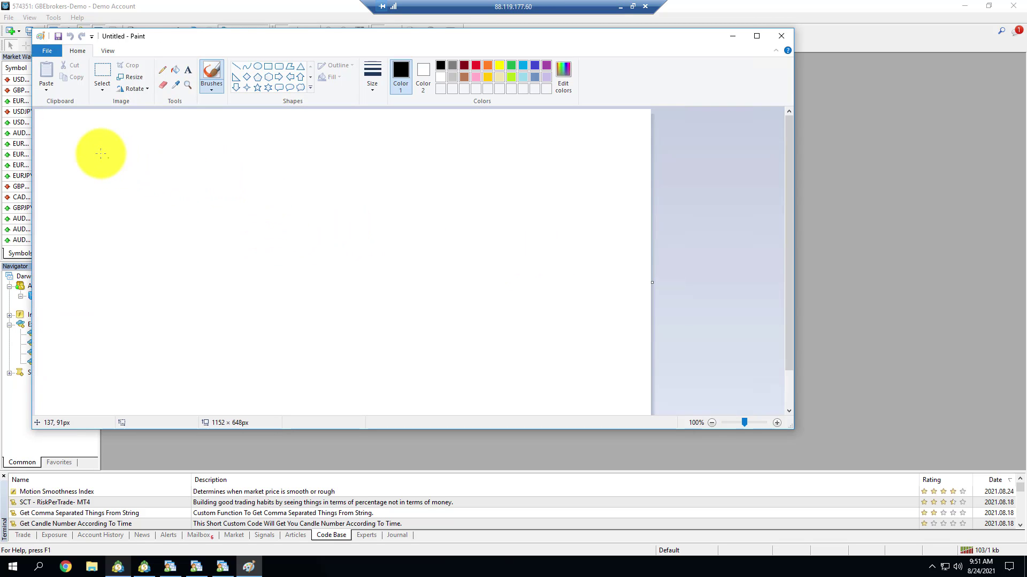
{"action": "mouse_move", "coordinate": [100, 152]}
{"action": "left_mouse_down"}
{"action": "mouse_move", "coordinate": [97, 193]}
{"action": "mouse_move", "coordinate": [172, 204]}
{"action": "left_mouse_up"}
{"action": "mouse_move", "coordinate": [174, 162]}
{"action": "left_mouse_down"}
{"action": "mouse_move", "coordinate": [100, 149]}
{"action": "mouse_move", "coordinate": [117, 190]}
{"action": "mouse_move", "coordinate": [119, 167]}
{"action": "mouse_move", "coordinate": [129, 186]}
{"action": "mouse_move", "coordinate": [133, 168]}
{"action": "mouse_move", "coordinate": [139, 193]}
{"action": "mouse_move", "coordinate": [162, 190]}
{"action": "left_mouse_up"}
Draw the C1, C2 and C3 copier boxes below M1.
{"action": "mouse_move", "coordinate": [117, 310]}
{"action": "left_mouse_down"}
{"action": "mouse_move", "coordinate": [127, 360]}
{"action": "mouse_move", "coordinate": [133, 304]}
{"action": "mouse_move", "coordinate": [112, 304]}
{"action": "mouse_move", "coordinate": [132, 329]}
{"action": "mouse_move", "coordinate": [123, 341]}
{"action": "mouse_move", "coordinate": [138, 347]}
{"action": "left_mouse_up"}
{"action": "mouse_move", "coordinate": [139, 336]}
{"action": "left_mouse_down"}
{"action": "mouse_move", "coordinate": [152, 328]}
{"action": "mouse_move", "coordinate": [150, 350]}
{"action": "left_mouse_up"}
{"action": "left_click", "coordinate": [164, 328]}
{"action": "mouse_move", "coordinate": [232, 286]}
{"action": "left_mouse_down"}
{"action": "mouse_move", "coordinate": [232, 313]}
{"action": "mouse_move", "coordinate": [308, 338]}
{"action": "mouse_move", "coordinate": [314, 285]}
{"action": "mouse_move", "coordinate": [234, 283]}
{"action": "mouse_move", "coordinate": [246, 312]}
{"action": "mouse_move", "coordinate": [281, 298]}
{"action": "mouse_move", "coordinate": [289, 324]}
{"action": "left_mouse_up"}
{"action": "mouse_move", "coordinate": [332, 218]}
{"action": "left_mouse_down"}
{"action": "mouse_move", "coordinate": [328, 246]}
{"action": "mouse_move", "coordinate": [369, 263]}
{"action": "mouse_move", "coordinate": [380, 210]}
{"action": "mouse_move", "coordinate": [330, 215]}
{"action": "mouse_move", "coordinate": [360, 247]}
{"action": "left_mouse_up"}
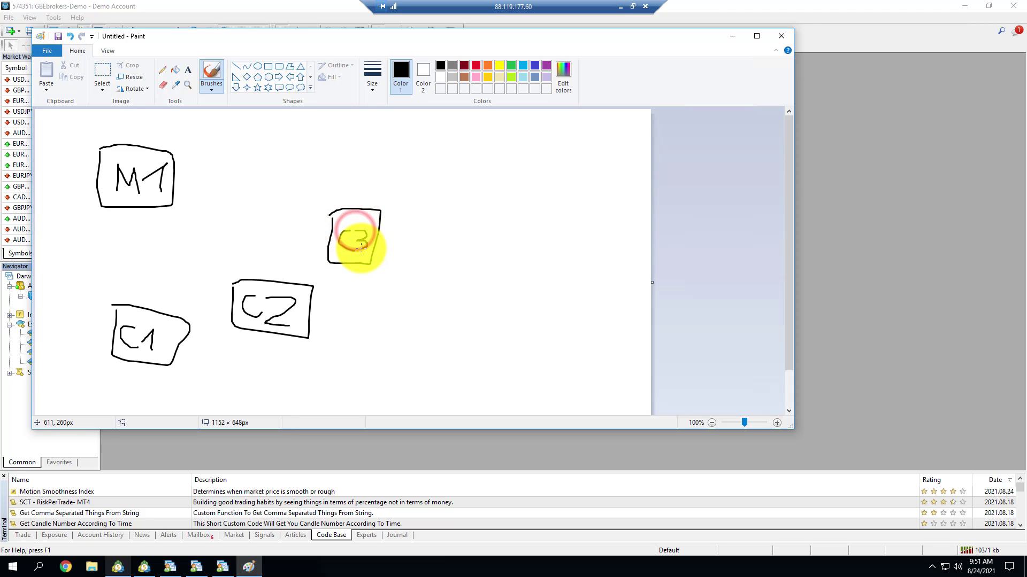
Connect M1 to C3, C2 and C1 with straight lines, making the M1–C1 line orange.
{"action": "left_click", "coordinate": [238, 65]}
{"action": "left_click_drag", "start_coordinate": [179, 183], "coordinate": [321, 238]}
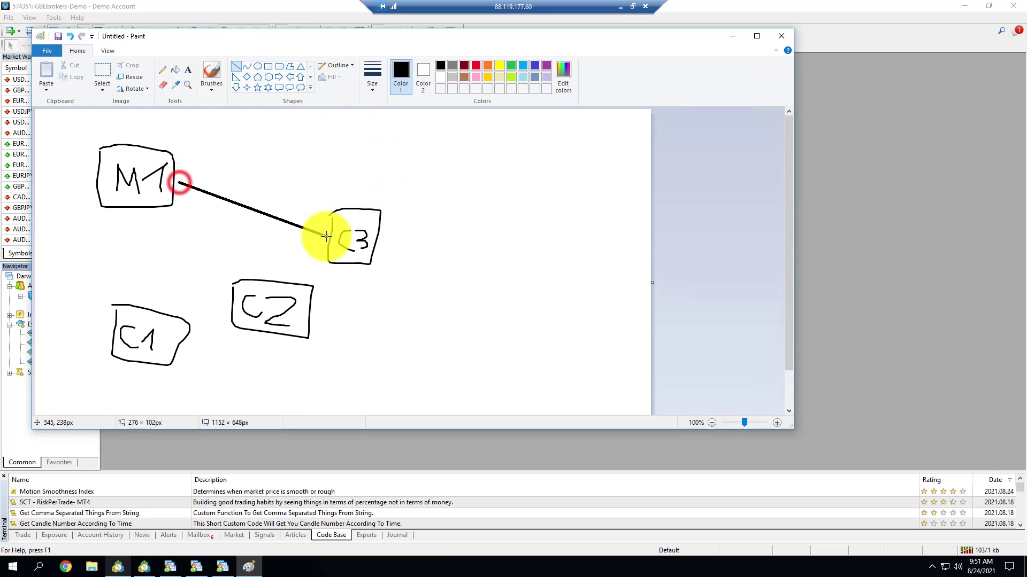
{"action": "left_click_drag", "start_coordinate": [175, 213], "coordinate": [225, 283]}
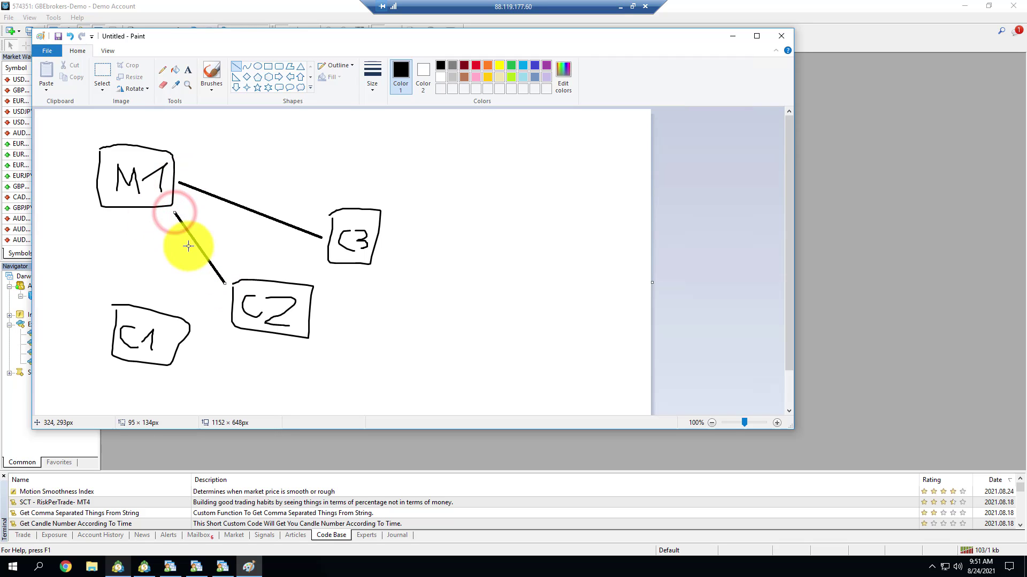
{"action": "left_click_drag", "start_coordinate": [164, 217], "coordinate": [152, 305]}
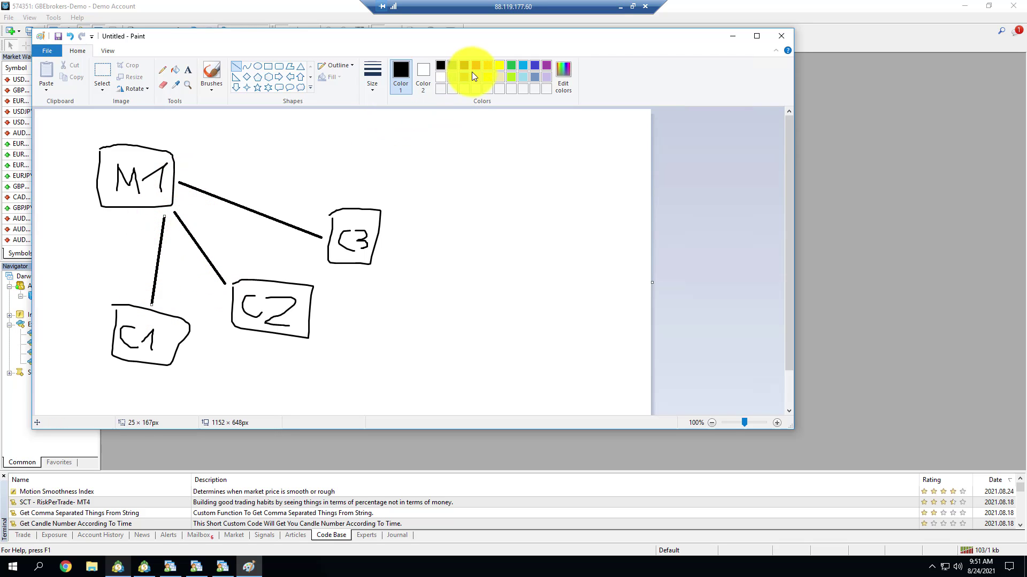
{"action": "left_click", "coordinate": [485, 65]}
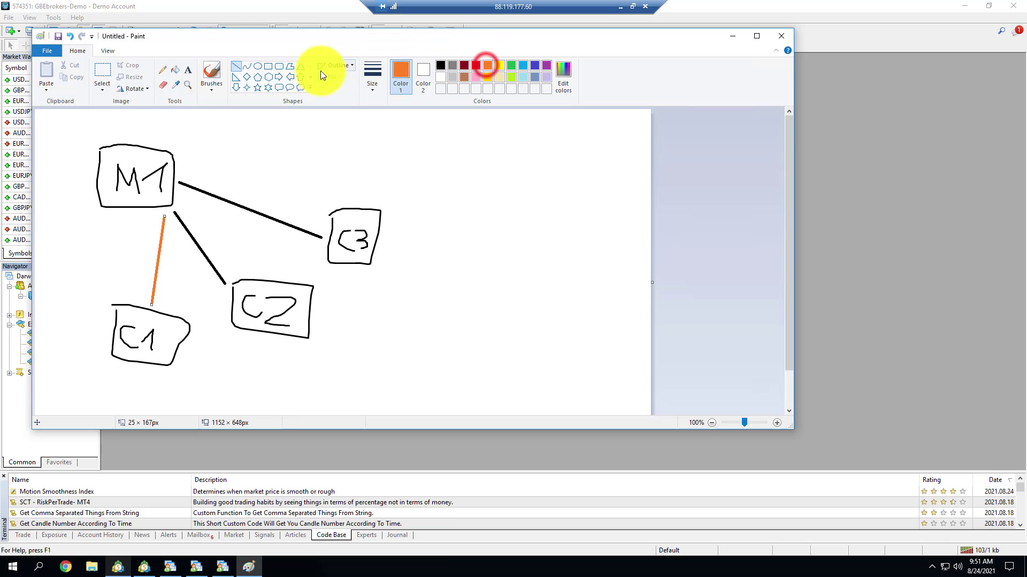
Brush an orange box at the top right and label it M2.
{"action": "left_click", "coordinate": [162, 69]}
{"action": "left_click_drag", "start_coordinate": [459, 150], "coordinate": [460, 179]}
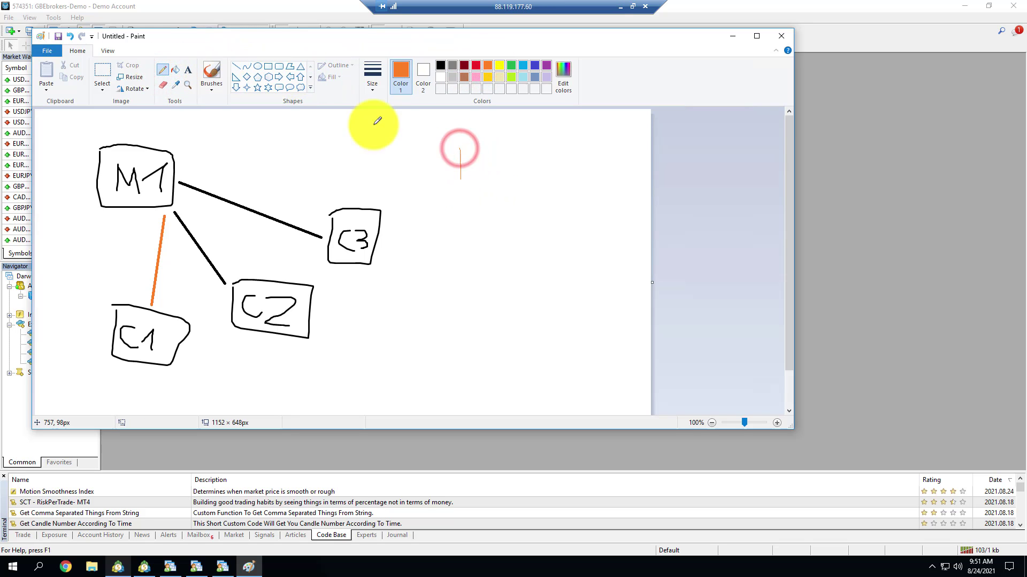
{"action": "left_click", "coordinate": [211, 74]}
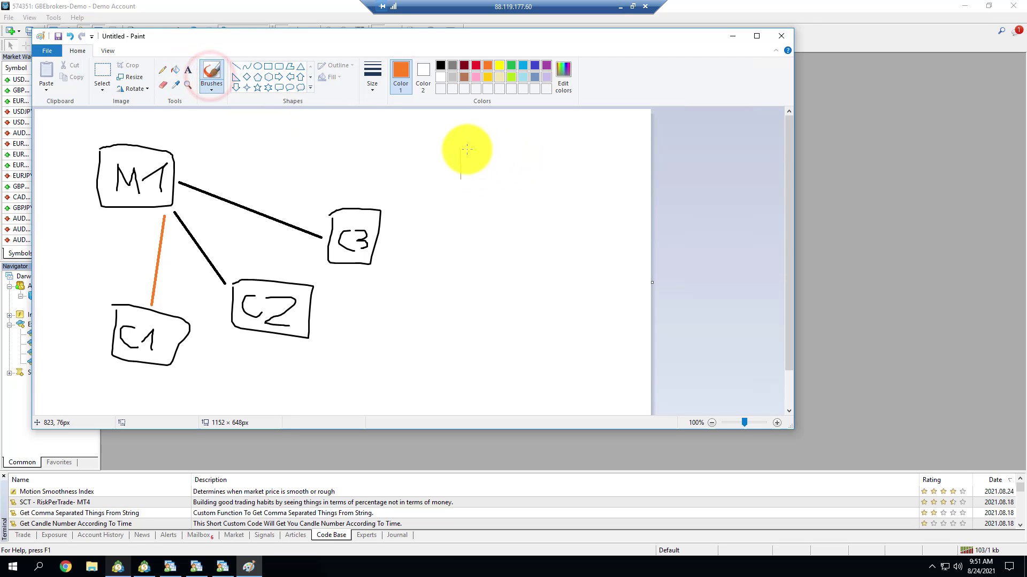
{"action": "mouse_move", "coordinate": [460, 147]}
{"action": "left_mouse_down"}
{"action": "mouse_move", "coordinate": [460, 179]}
{"action": "mouse_move", "coordinate": [479, 199]}
{"action": "mouse_move", "coordinate": [550, 140]}
{"action": "mouse_move", "coordinate": [470, 137]}
{"action": "mouse_move", "coordinate": [460, 150]}
{"action": "left_mouse_up"}
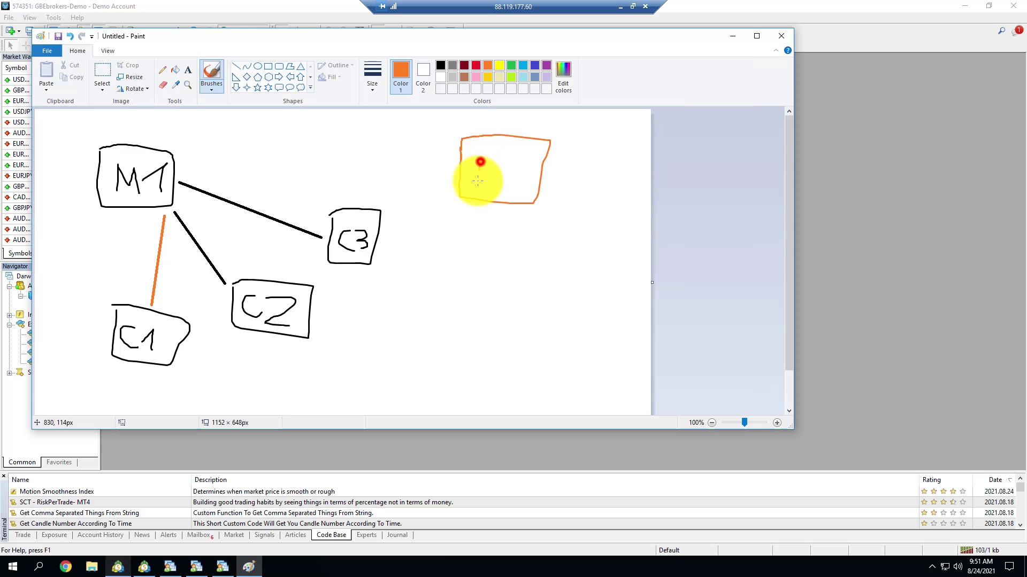
{"action": "mouse_move", "coordinate": [477, 190]}
{"action": "left_mouse_down"}
{"action": "mouse_move", "coordinate": [480, 159]}
{"action": "mouse_move", "coordinate": [500, 185]}
{"action": "mouse_move", "coordinate": [504, 162]}
{"action": "mouse_move", "coordinate": [517, 155]}
{"action": "mouse_move", "coordinate": [509, 184]}
{"action": "mouse_move", "coordinate": [529, 184]}
{"action": "left_mouse_up"}
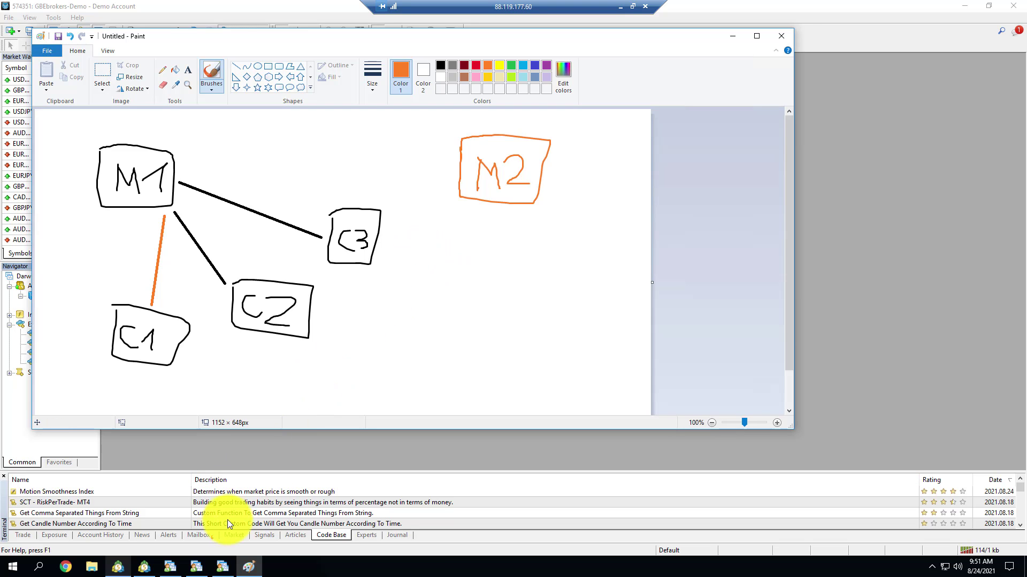
Bring up the terminals and confirm the LTC Server EA's Signal_Provider_ID is 1 on EURUSD,H1.
{"action": "left_click", "coordinate": [123, 566]}
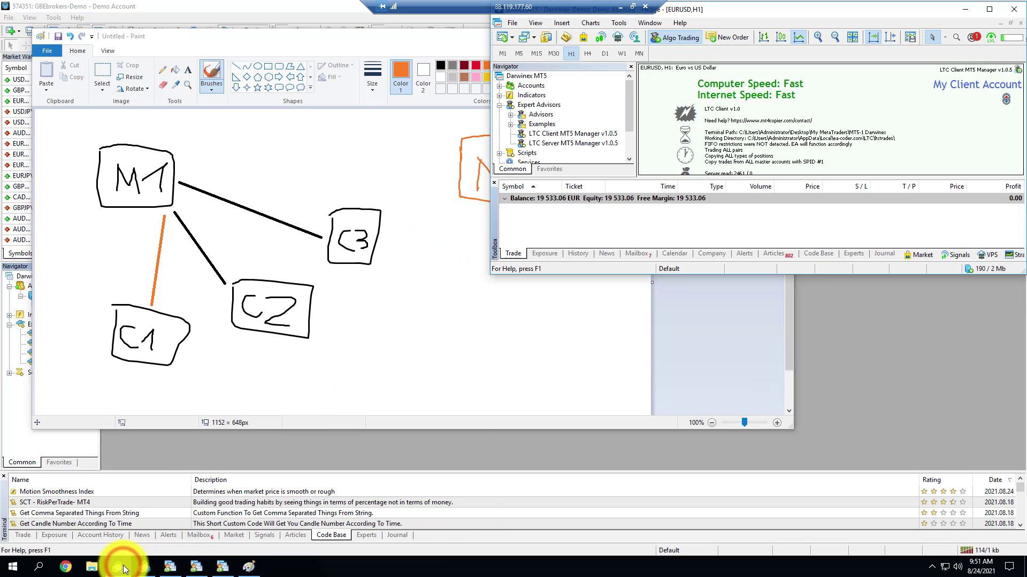
{"action": "left_click", "coordinate": [140, 568]}
{"action": "left_click", "coordinate": [170, 566]}
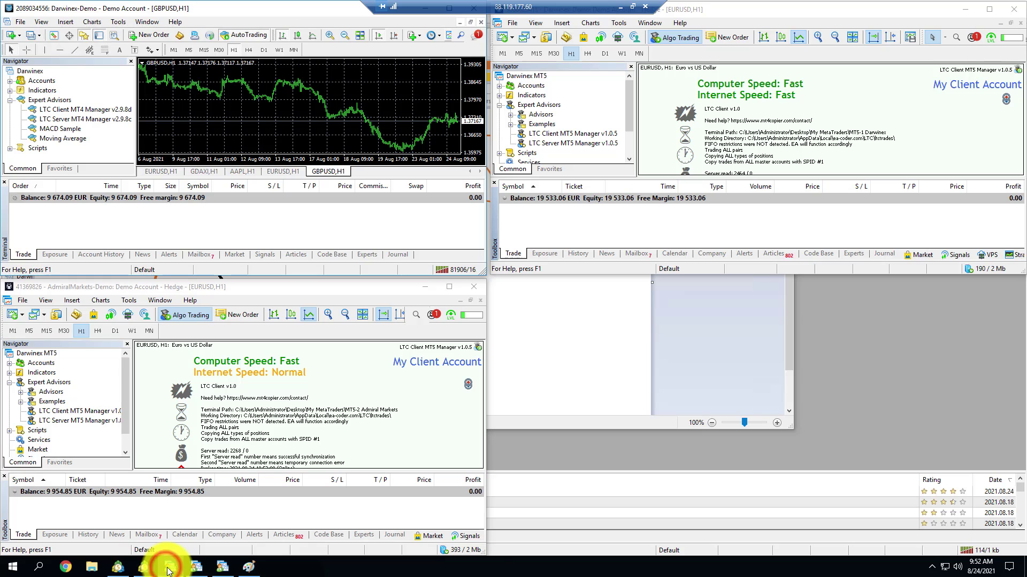
{"action": "left_click", "coordinate": [170, 173]}
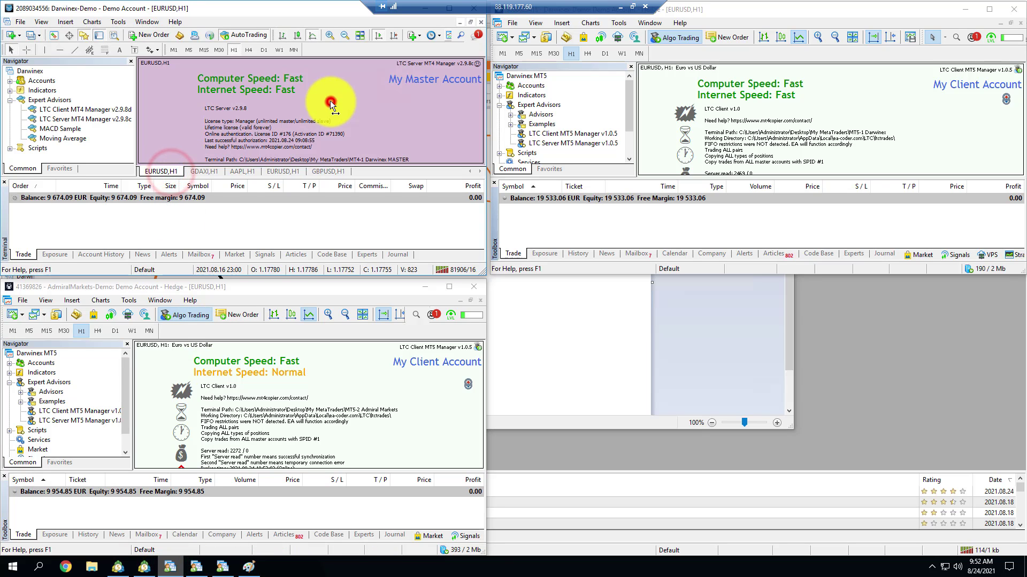
{"action": "left_click", "coordinate": [329, 102]}
{"action": "left_click", "coordinate": [477, 63]}
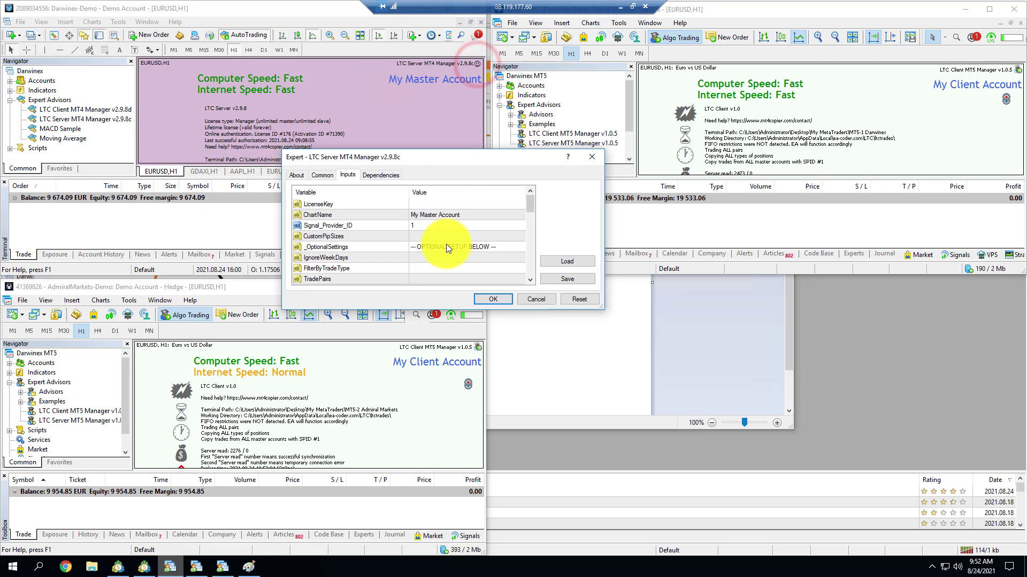
{"action": "left_click", "coordinate": [366, 225]}
{"action": "left_click", "coordinate": [421, 225]}
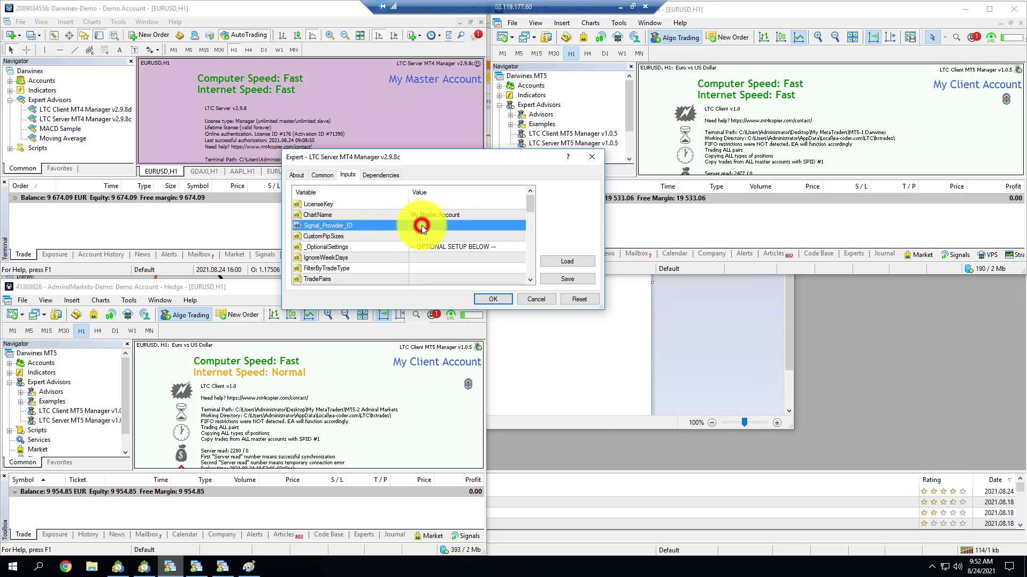
{"action": "left_click", "coordinate": [592, 157]}
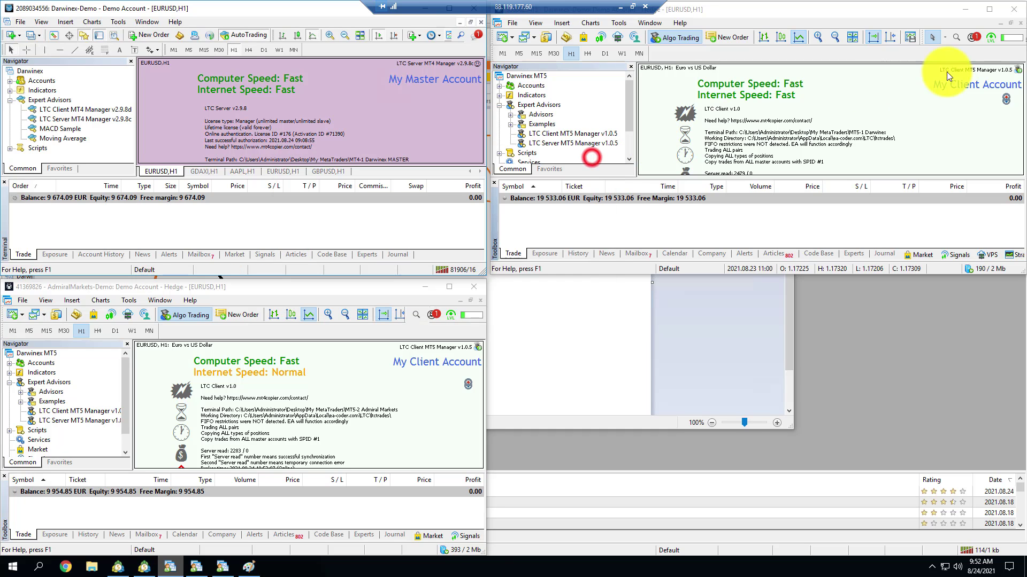
Confirm the LTC Client MT5 Manager's SPID is also 1, then return to the Paint diagram.
{"action": "left_click", "coordinate": [1018, 69]}
{"action": "left_click_drag", "start_coordinate": [611, 279], "coordinate": [613, 363]}
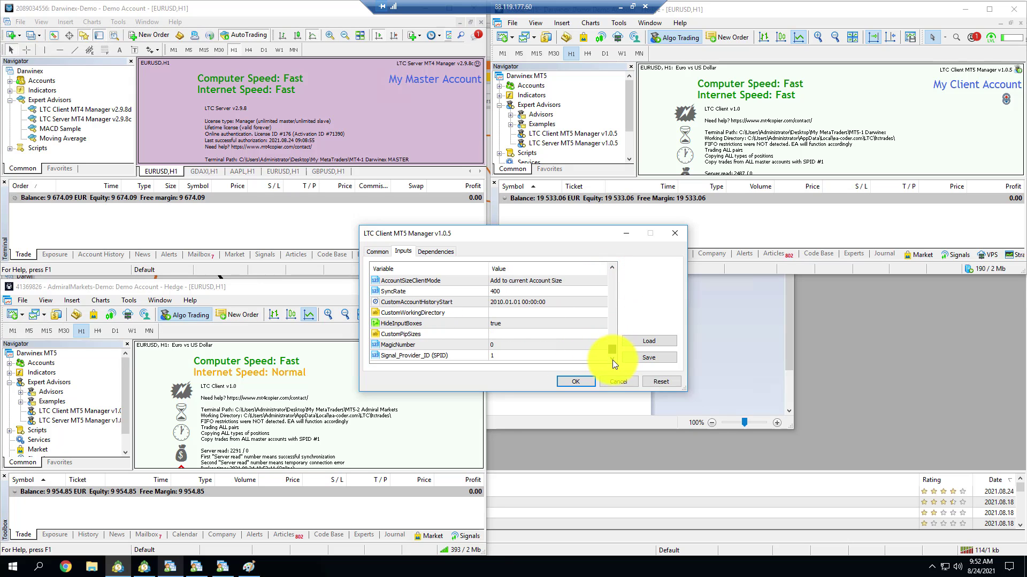
{"action": "left_click", "coordinate": [460, 355]}
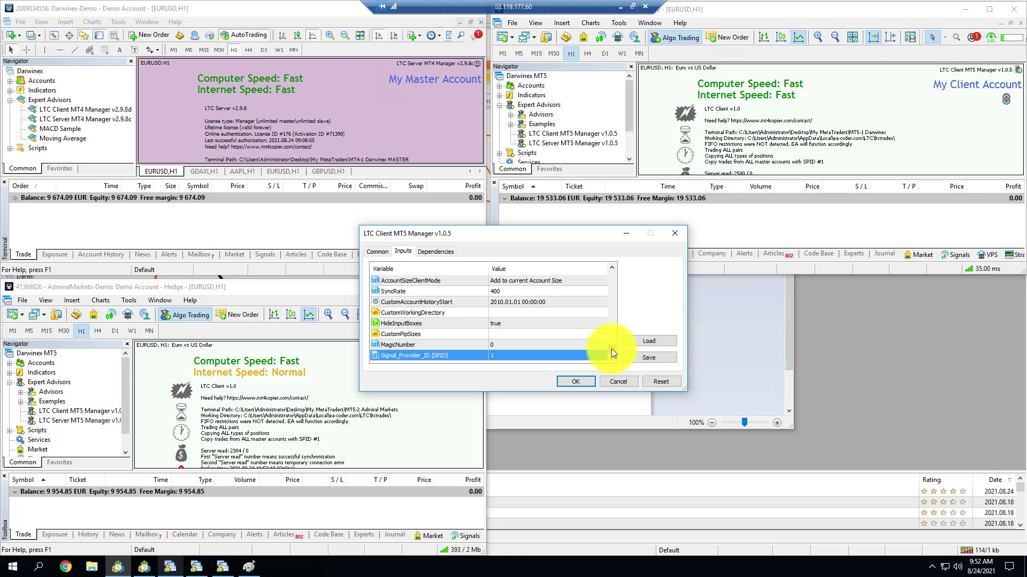
{"action": "left_click_drag", "start_coordinate": [611, 348], "coordinate": [611, 272]}
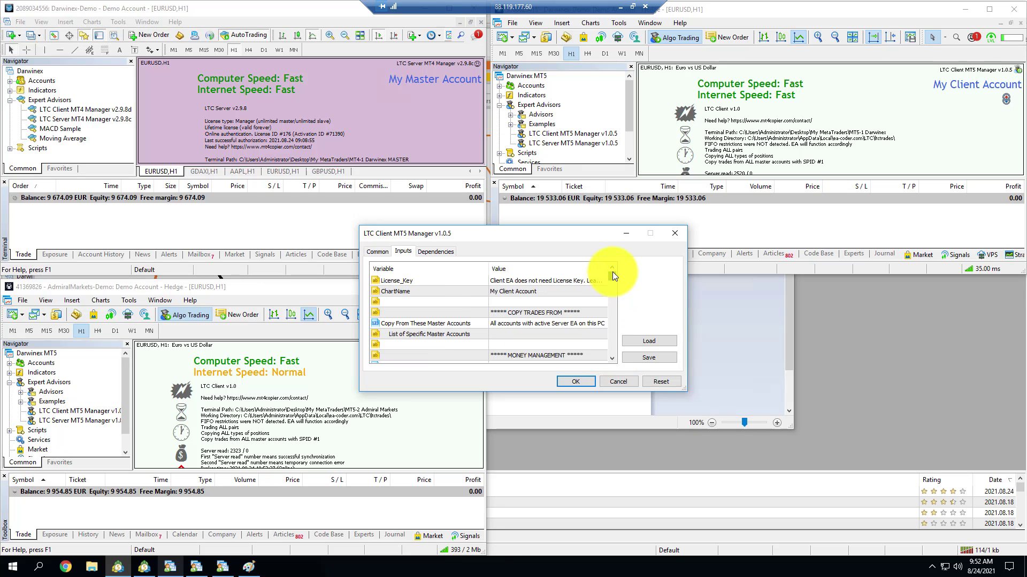
{"action": "left_click_drag", "start_coordinate": [612, 271], "coordinate": [586, 363]}
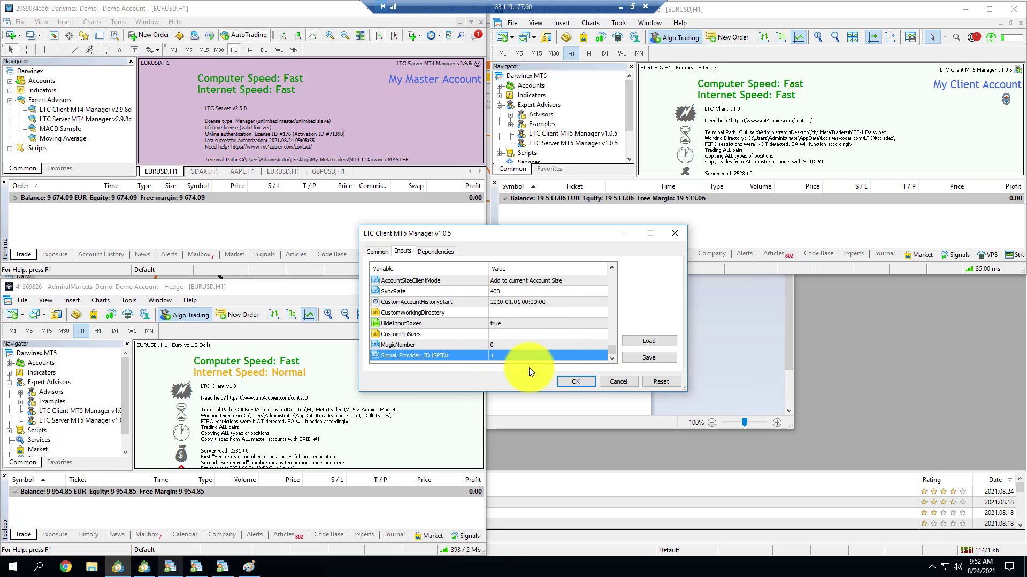
{"action": "left_click", "coordinate": [613, 380]}
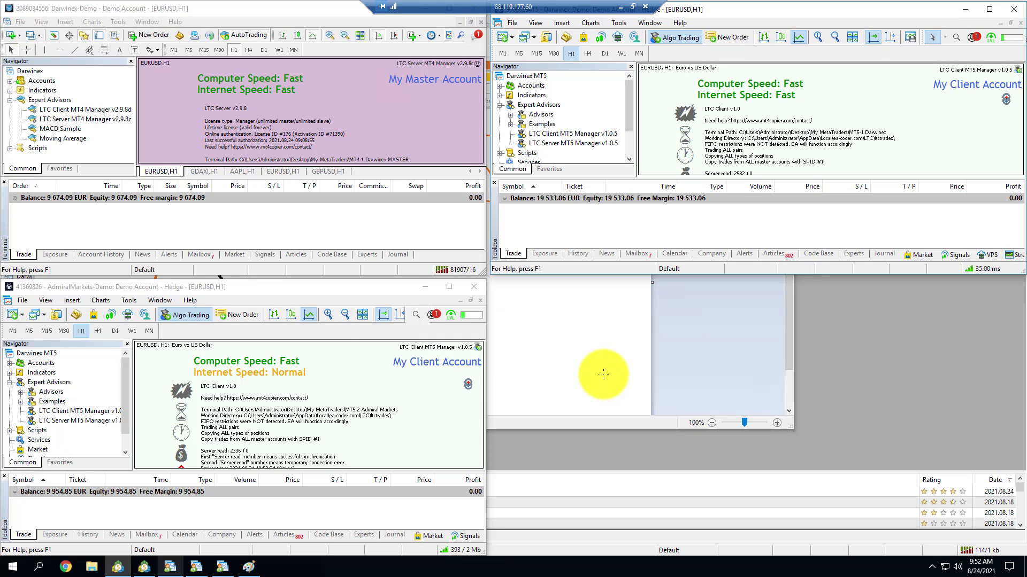
{"action": "left_click", "coordinate": [790, 338]}
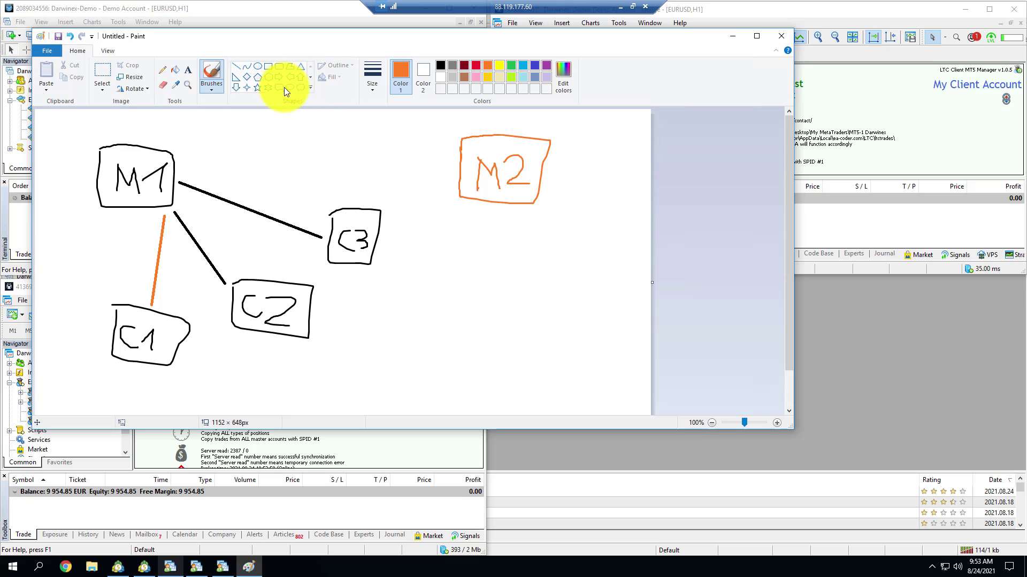
Erase the orange M1–C1 line and draw orange lines from C1 rightward and up to M2.
{"action": "left_click", "coordinate": [163, 85]}
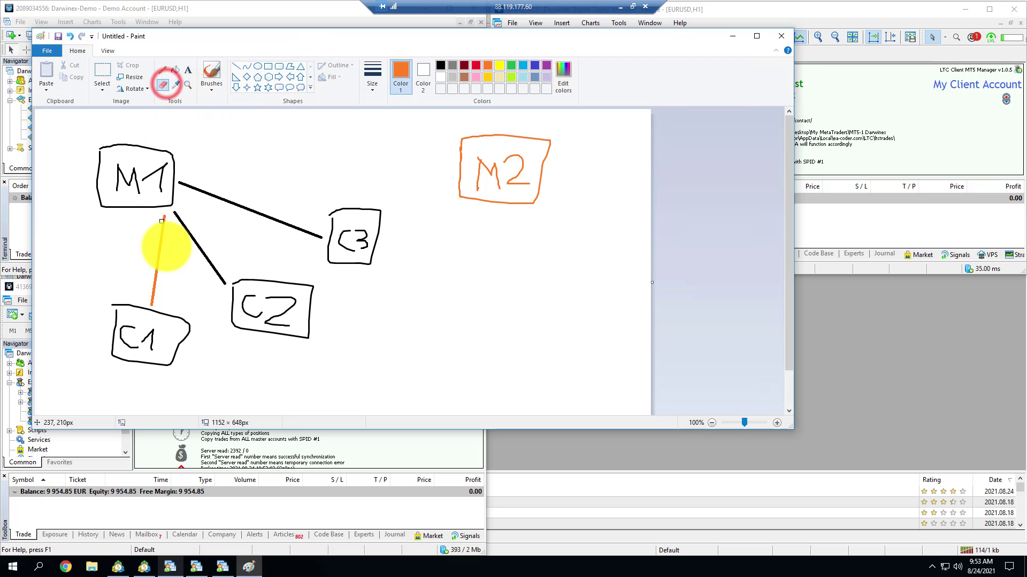
{"action": "mouse_move", "coordinate": [162, 215]}
{"action": "left_mouse_down"}
{"action": "mouse_move", "coordinate": [153, 300]}
{"action": "mouse_move", "coordinate": [156, 271]}
{"action": "mouse_move", "coordinate": [156, 279]}
{"action": "left_mouse_up"}
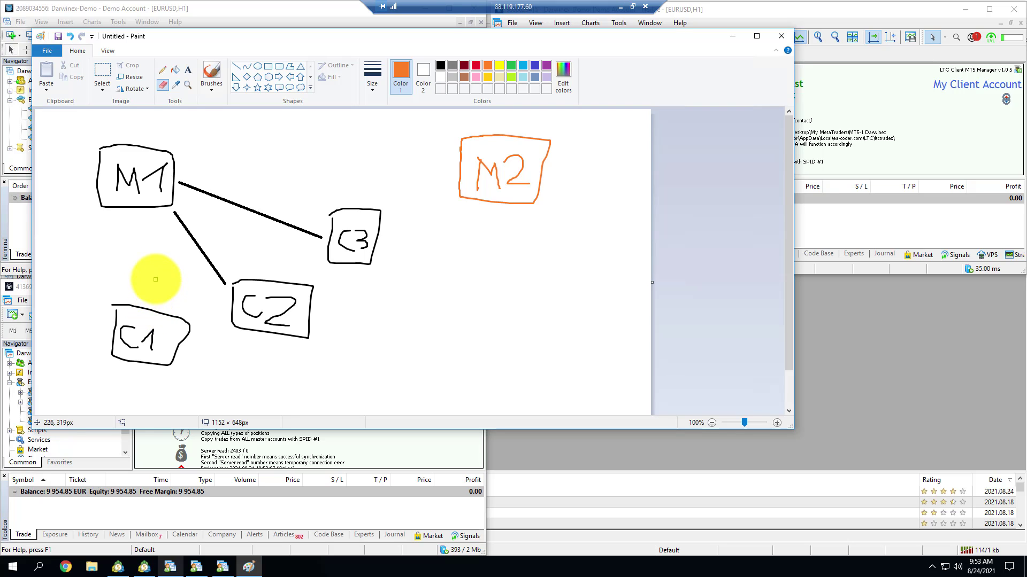
{"action": "left_click", "coordinate": [236, 66]}
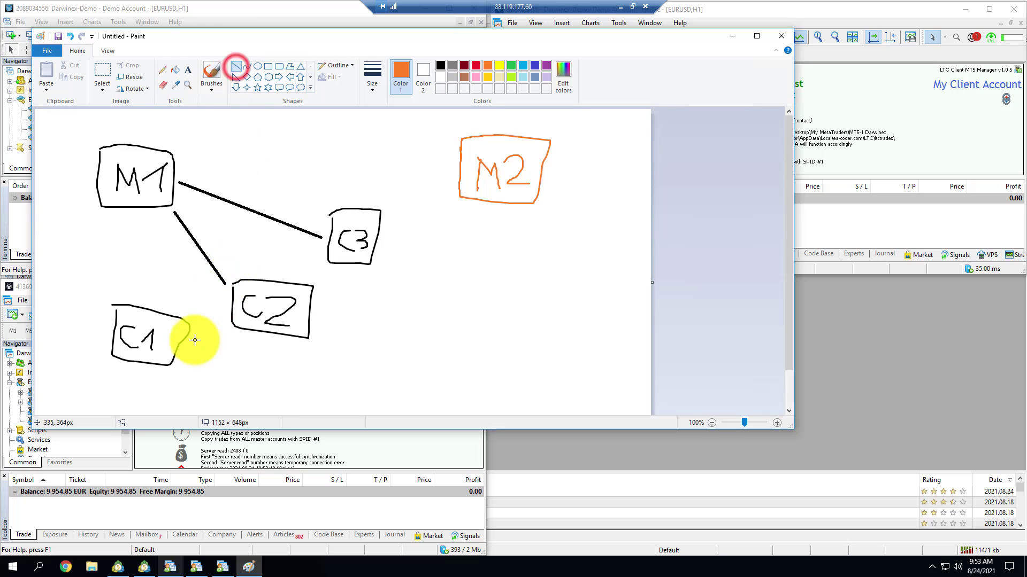
{"action": "left_click_drag", "start_coordinate": [190, 354], "coordinate": [471, 369]}
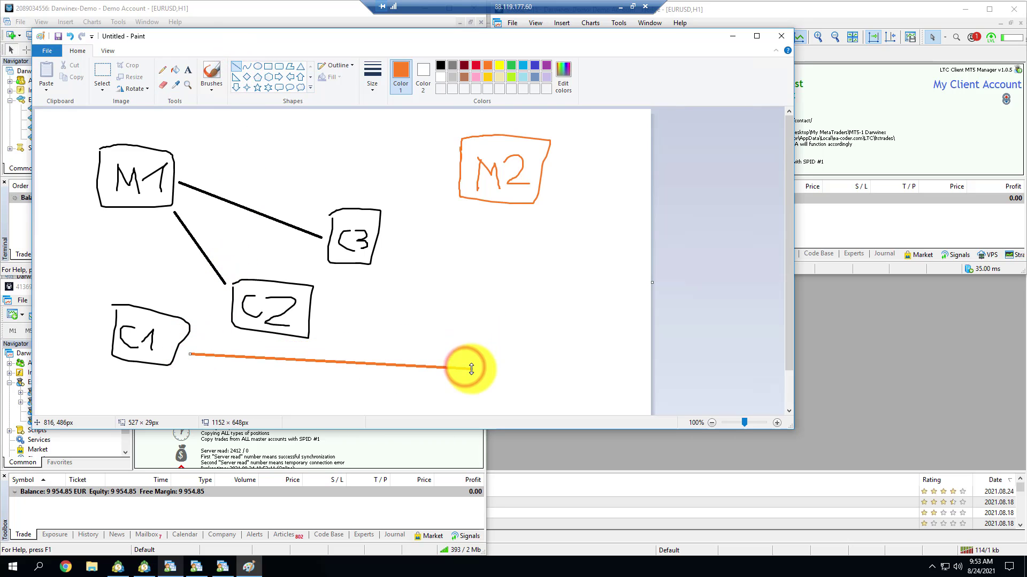
{"action": "left_click_drag", "start_coordinate": [490, 216], "coordinate": [471, 369]}
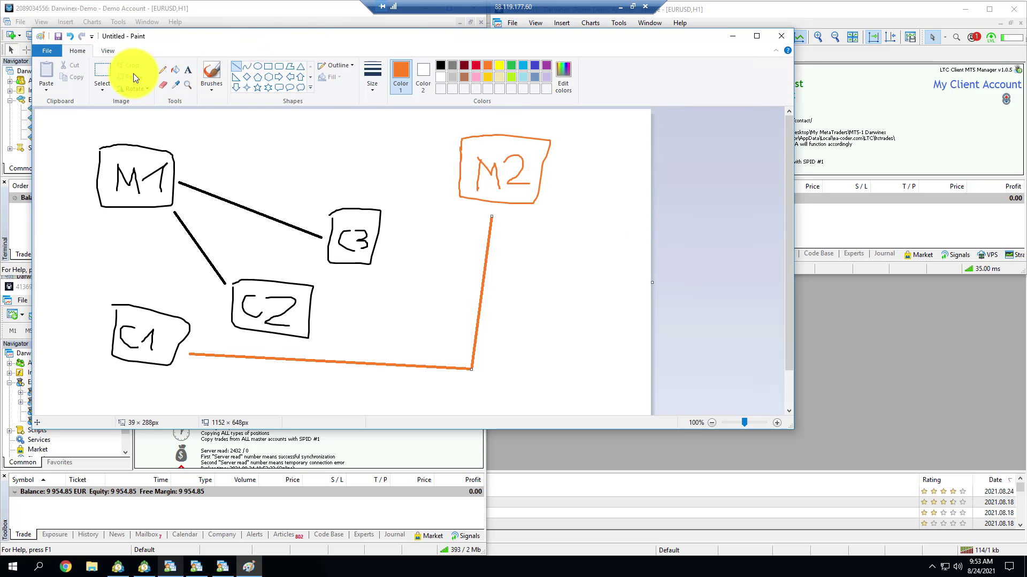
Brush an orange C4 box below-right of M2 and link it to M2 with an orange stroke.
{"action": "left_click", "coordinate": [214, 75]}
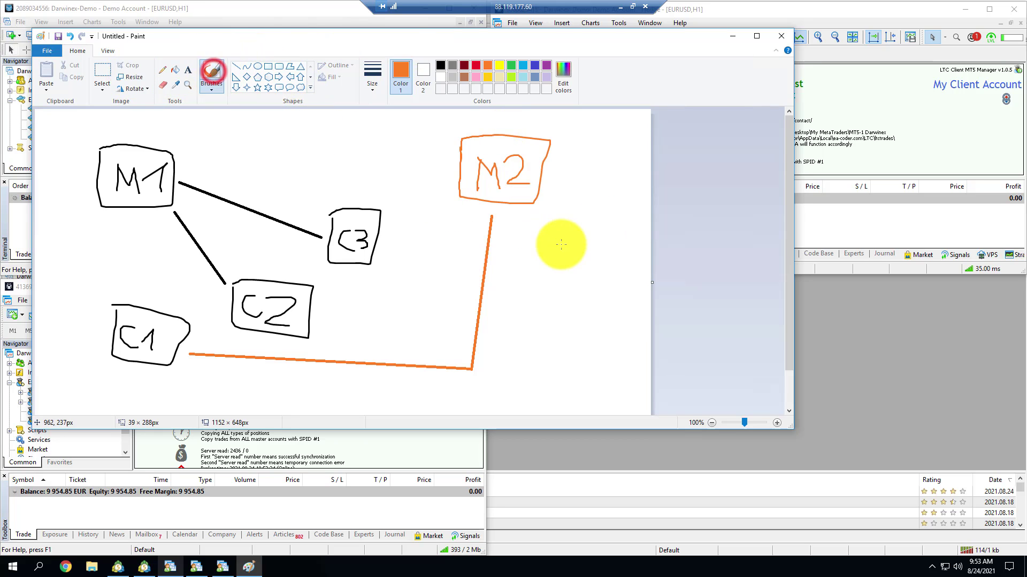
{"action": "mouse_move", "coordinate": [559, 241]}
{"action": "left_mouse_down"}
{"action": "mouse_move", "coordinate": [623, 246]}
{"action": "mouse_move", "coordinate": [550, 241]}
{"action": "mouse_move", "coordinate": [604, 272]}
{"action": "left_mouse_up"}
{"action": "left_click_drag", "start_coordinate": [600, 261], "coordinate": [602, 283]}
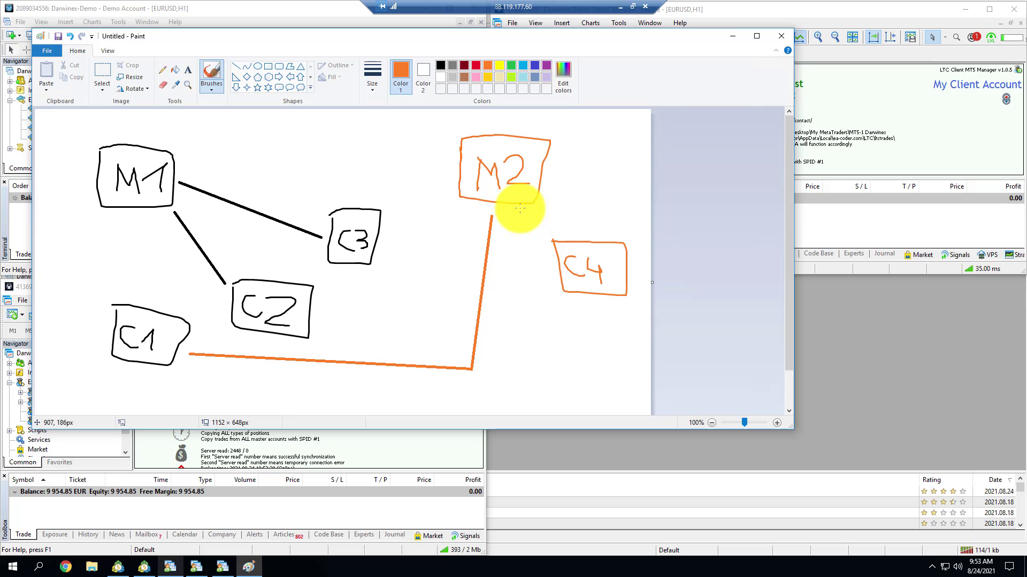
{"action": "left_click_drag", "start_coordinate": [520, 209], "coordinate": [553, 240]}
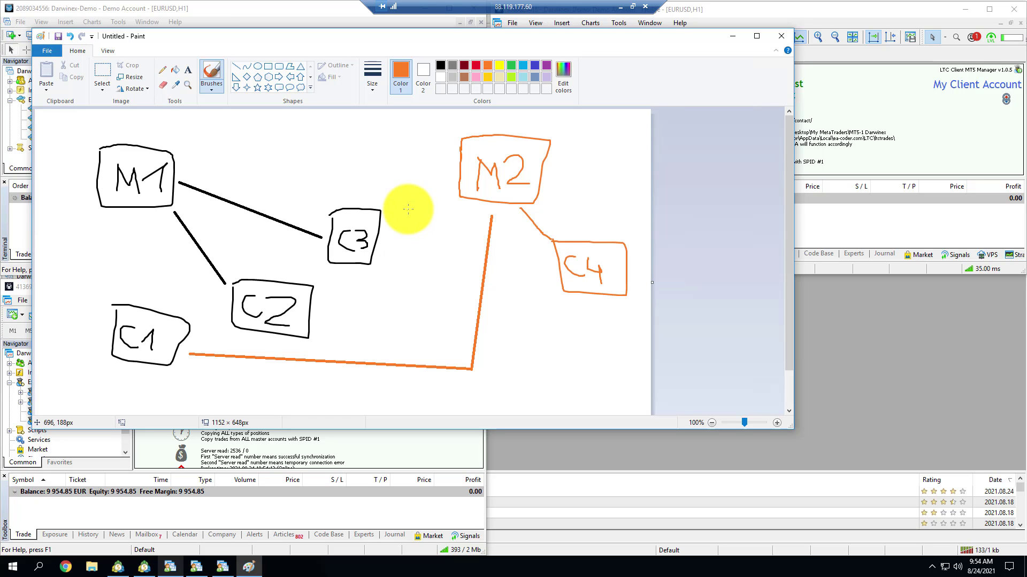
Draw a black straight line from C1 up to M1.
{"action": "left_click", "coordinate": [236, 66]}
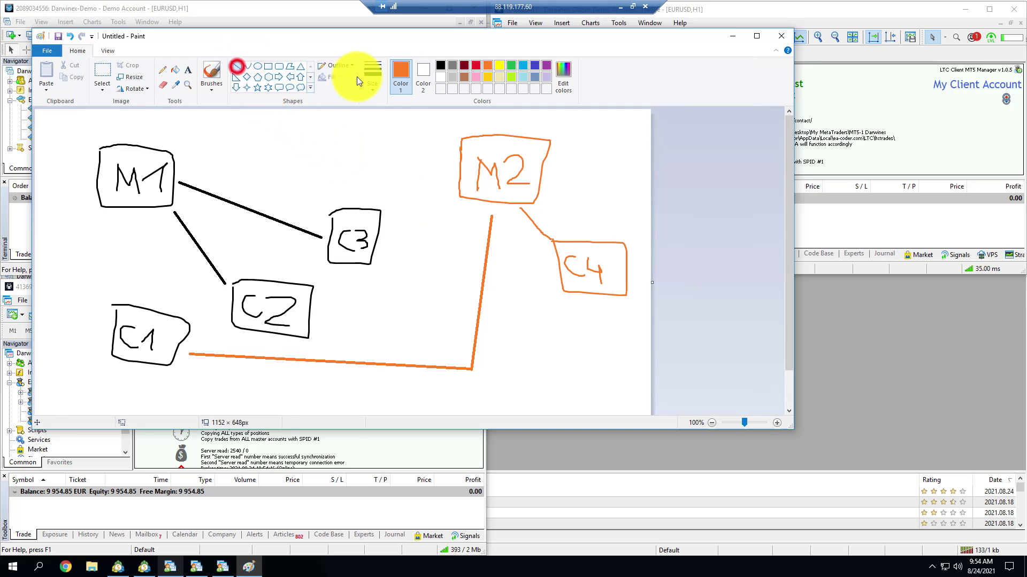
{"action": "left_click", "coordinate": [440, 65]}
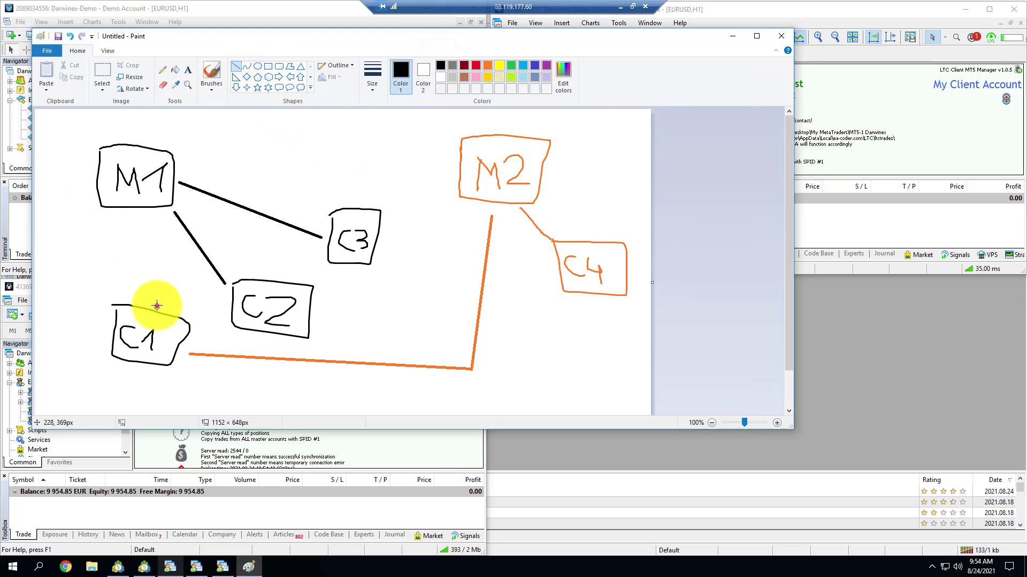
{"action": "left_click_drag", "start_coordinate": [155, 306], "coordinate": [149, 212]}
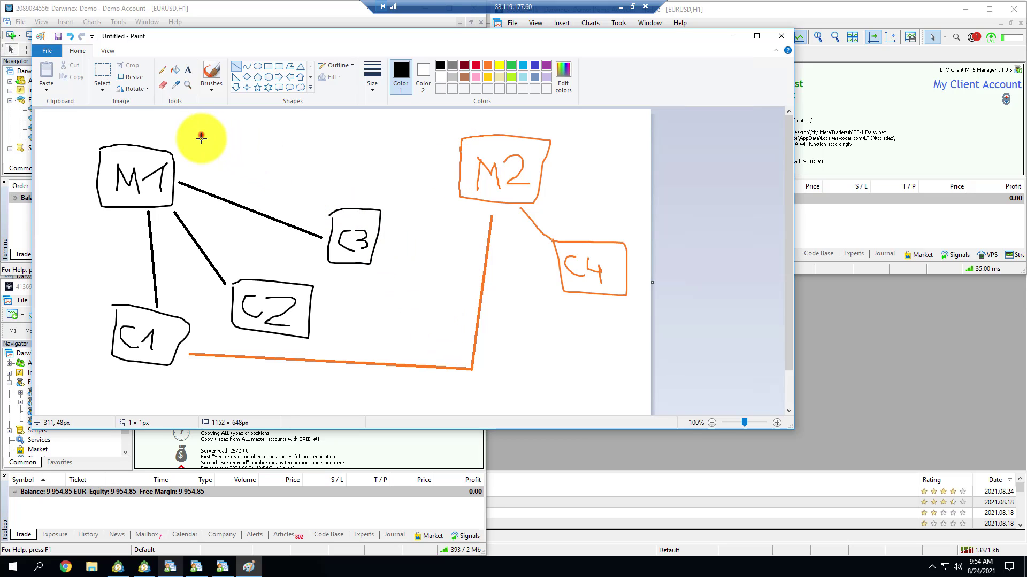
Write a #1 label beside both the M1 and M2 boxes.
{"action": "mouse_move", "coordinate": [201, 155]}
{"action": "left_mouse_down"}
{"action": "mouse_move", "coordinate": [212, 157]}
{"action": "mouse_move", "coordinate": [205, 140]}
{"action": "mouse_move", "coordinate": [239, 152]}
{"action": "mouse_move", "coordinate": [253, 134]}
{"action": "mouse_move", "coordinate": [247, 166]}
{"action": "left_mouse_up"}
{"action": "left_click", "coordinate": [210, 77]}
{"action": "mouse_move", "coordinate": [574, 143]}
{"action": "left_mouse_down"}
{"action": "mouse_move", "coordinate": [573, 169]}
{"action": "mouse_move", "coordinate": [573, 147]}
{"action": "mouse_move", "coordinate": [573, 159]}
{"action": "mouse_move", "coordinate": [588, 164]}
{"action": "mouse_move", "coordinate": [614, 143]}
{"action": "left_mouse_up"}
{"action": "left_click_drag", "start_coordinate": [614, 143], "coordinate": [616, 170]}
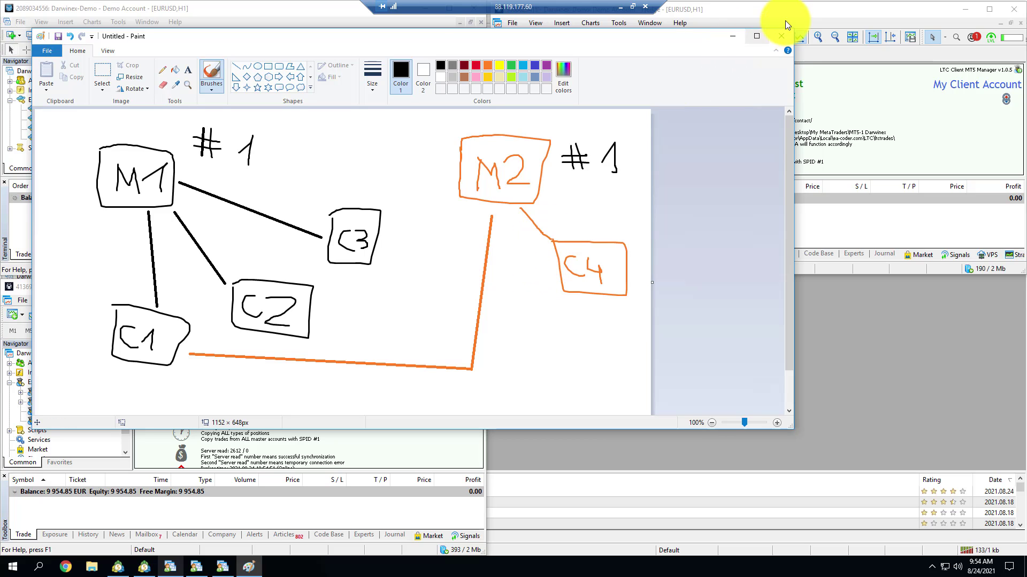
Cancel closing the unsaved drawing and minimize Paint to show the terminals.
{"action": "left_click", "coordinate": [780, 37]}
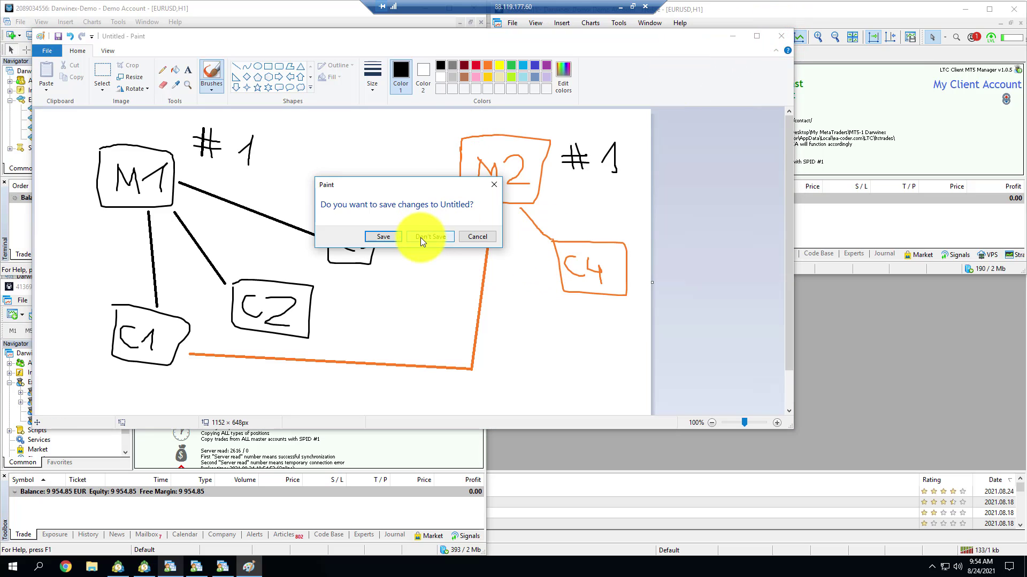
{"action": "left_click", "coordinate": [471, 237]}
{"action": "left_click", "coordinate": [732, 36]}
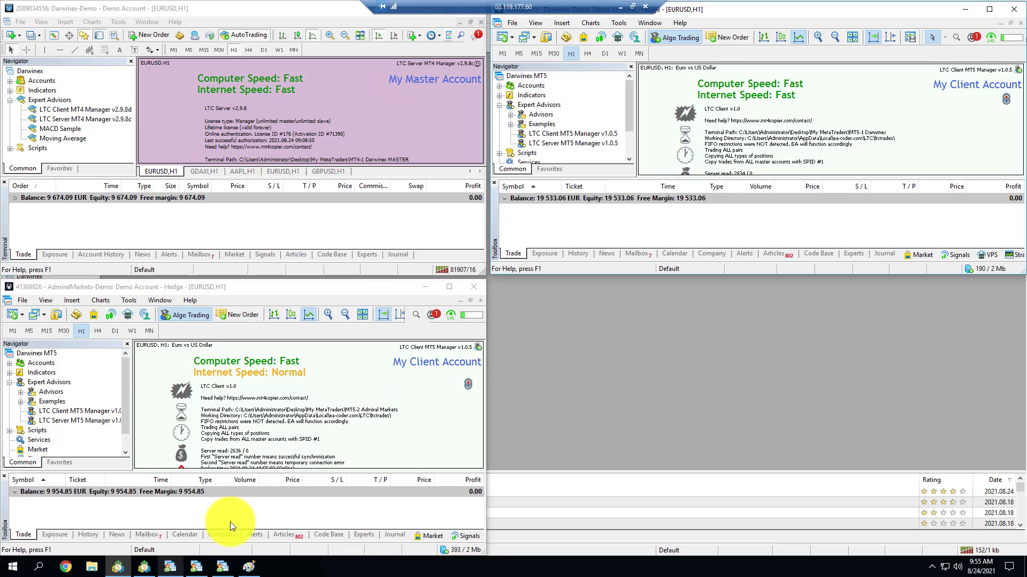
Restore the GBEbrokers terminal from full screen and resize it to fit among the tiled terminals.
{"action": "left_click", "coordinate": [222, 566]}
{"action": "left_click", "coordinate": [222, 565]}
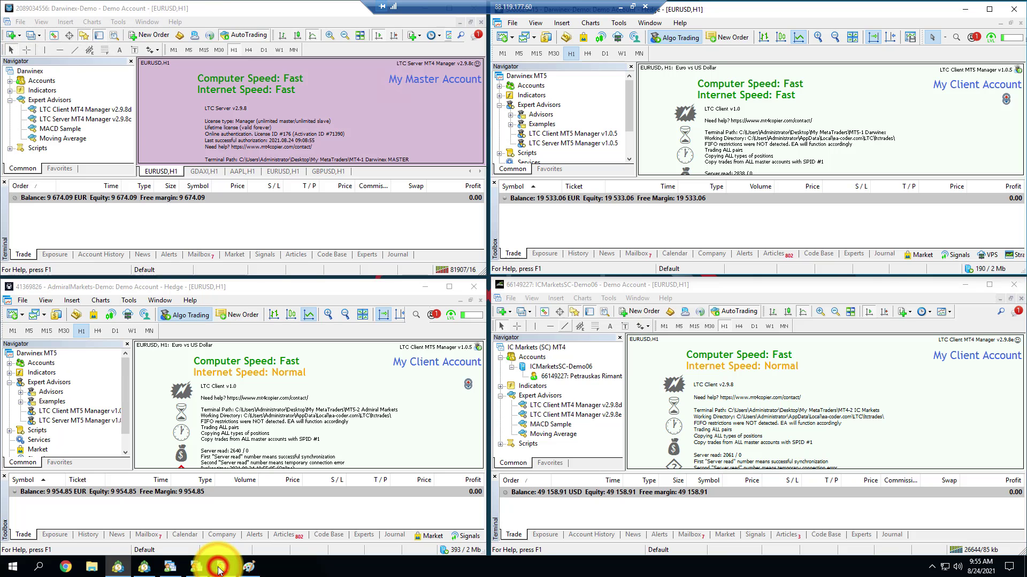
{"action": "left_click", "coordinate": [222, 565]}
{"action": "left_click", "coordinate": [988, 6]}
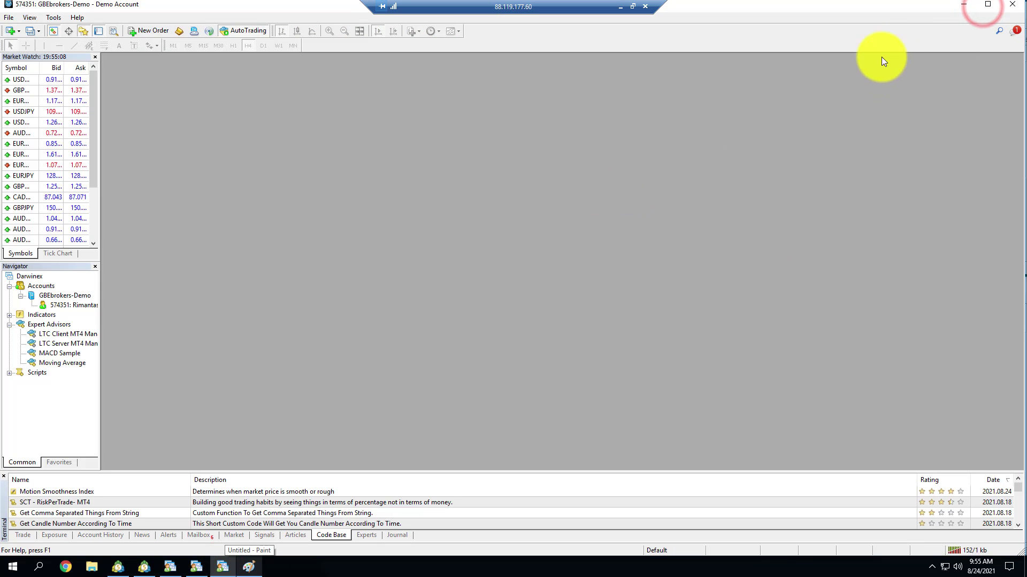
{"action": "left_click_drag", "start_coordinate": [206, 13], "coordinate": [208, 24]}
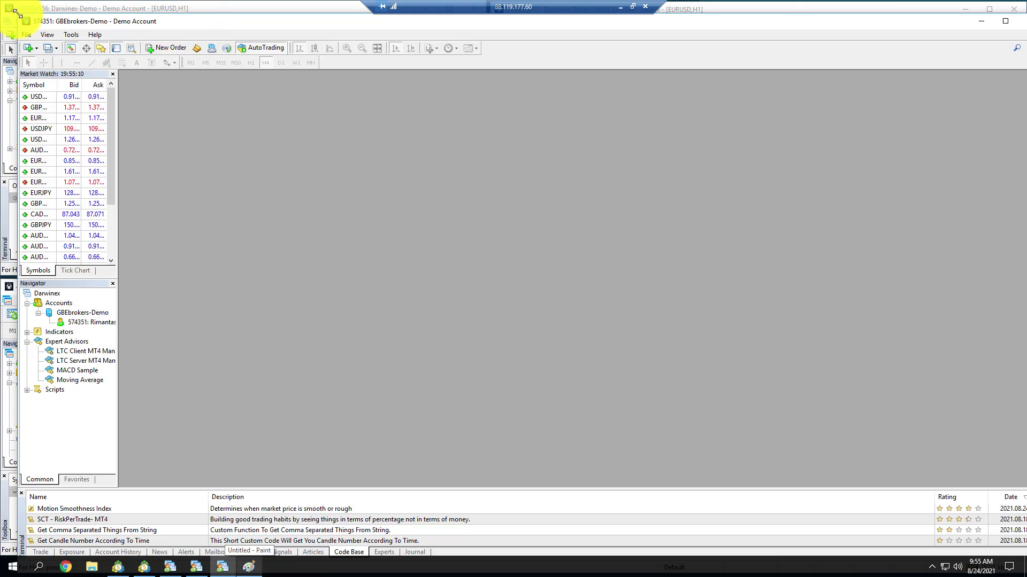
{"action": "left_click_drag", "start_coordinate": [18, 13], "coordinate": [449, 235]}
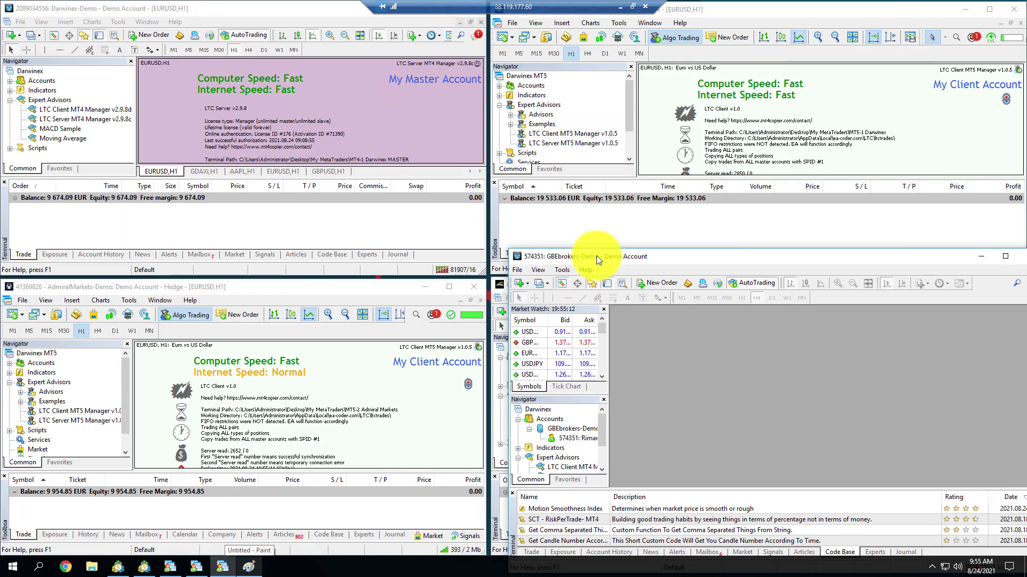
{"action": "left_click_drag", "start_coordinate": [596, 256], "coordinate": [135, 69]}
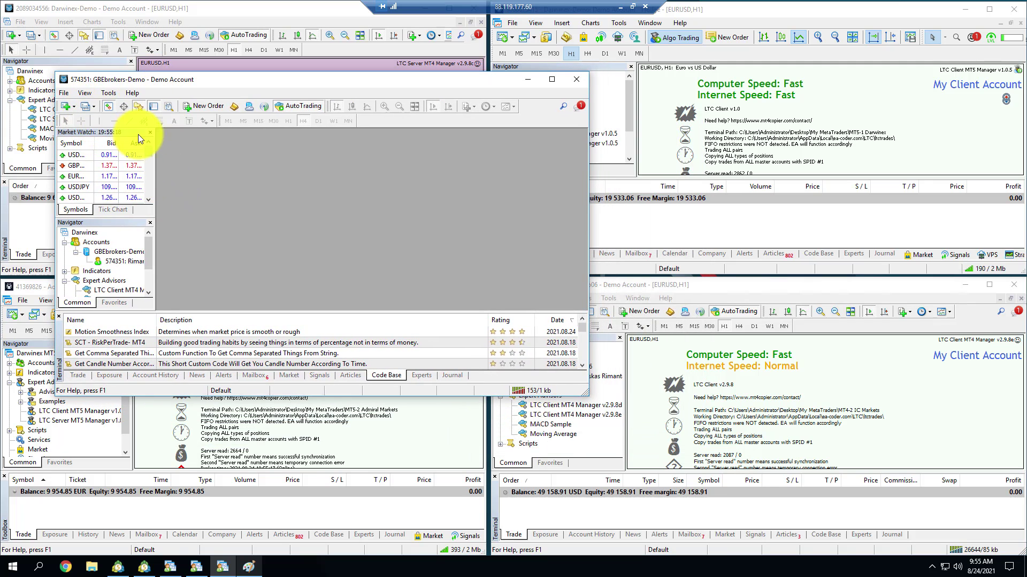
Open a EURUSD chart and hide all other symbols from Market Watch.
{"action": "right_click", "coordinate": [89, 175]}
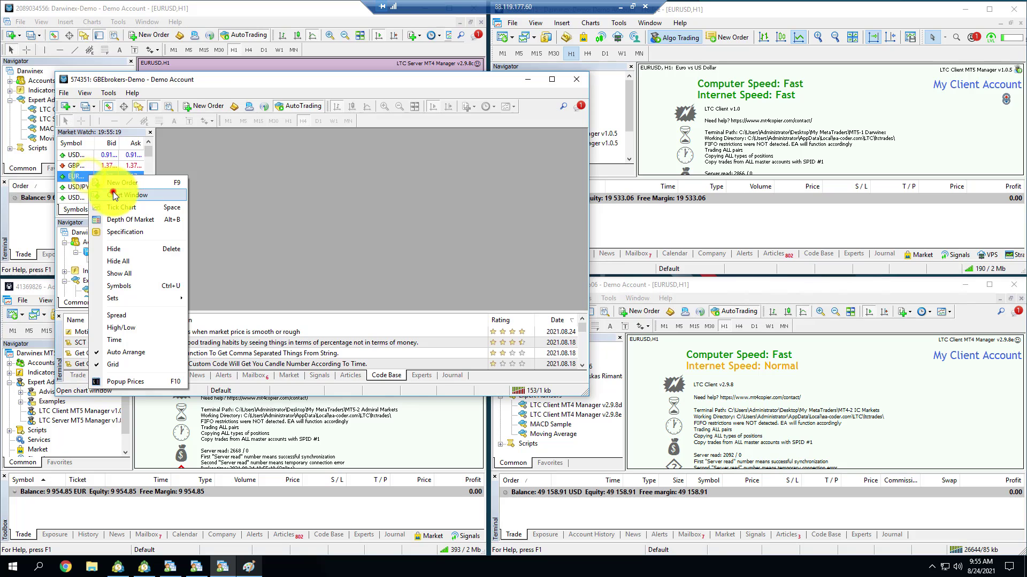
{"action": "left_click", "coordinate": [110, 188]}
{"action": "right_click", "coordinate": [114, 178]}
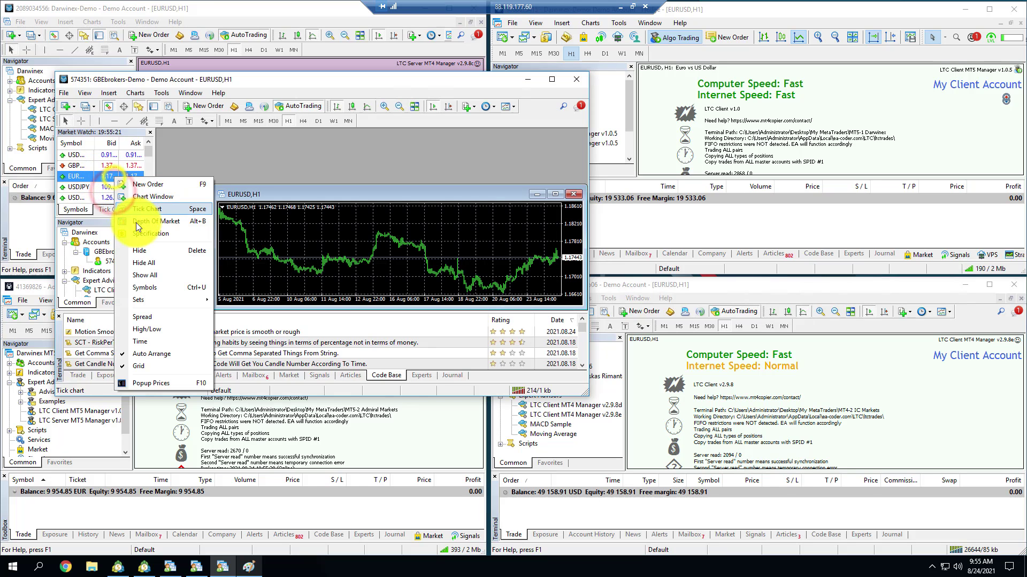
{"action": "left_click", "coordinate": [157, 264]}
Maximize the EURUSD chart and attach LTC Server MT4 Manager after checking its Signal_Provider_ID input.
{"action": "double_click", "coordinate": [242, 195]}
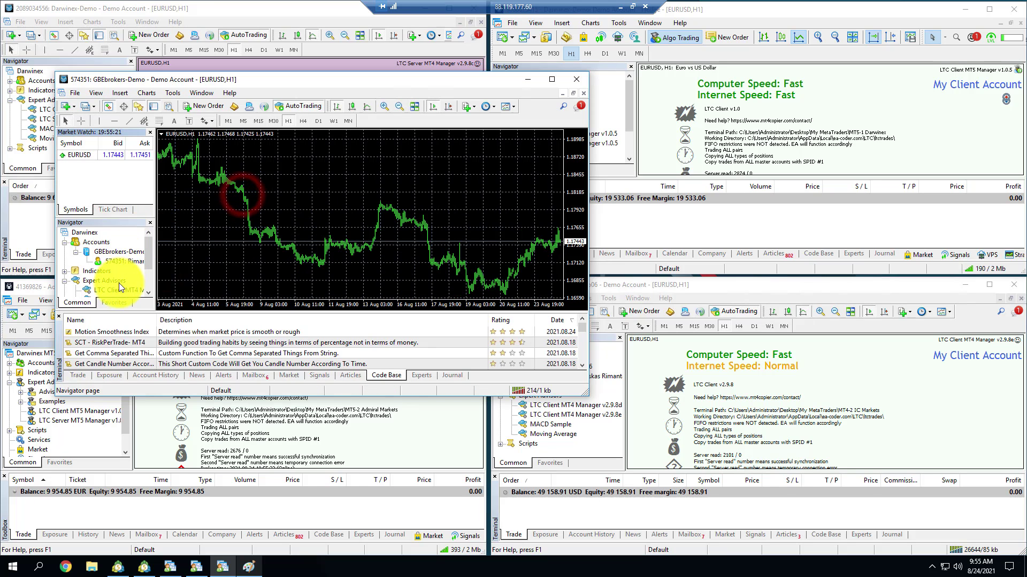
{"action": "scroll", "coordinate": [119, 288], "scroll_direction": "down", "scroll_amount": 1}
{"action": "left_click_drag", "start_coordinate": [117, 271], "coordinate": [263, 249]}
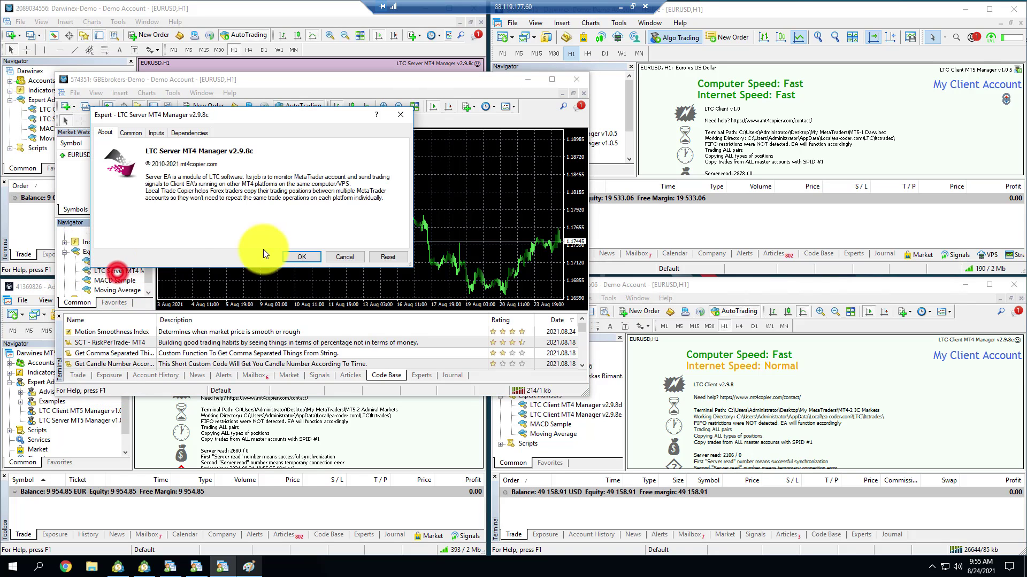
{"action": "left_click", "coordinate": [156, 134]}
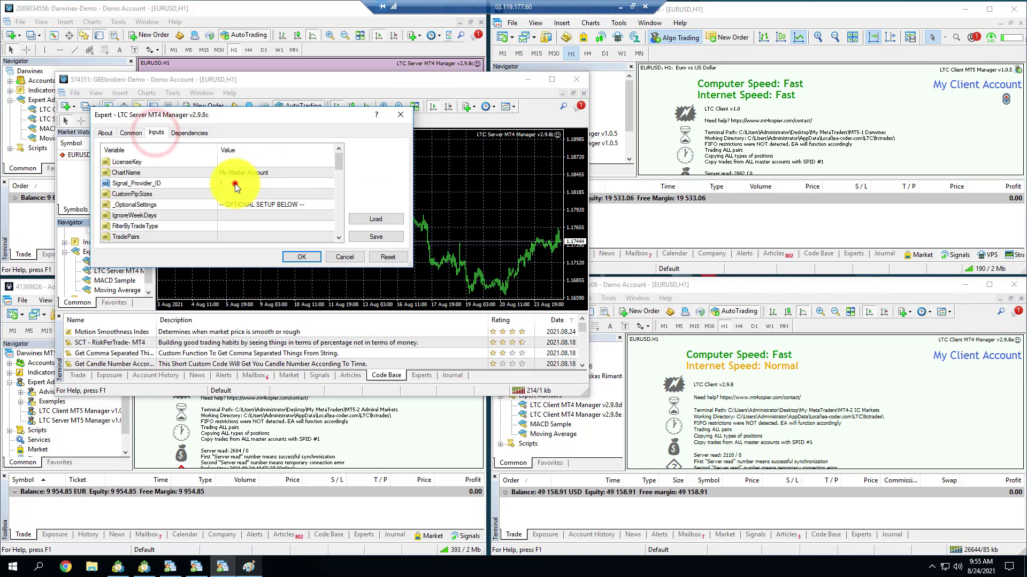
{"action": "left_click", "coordinate": [217, 183]}
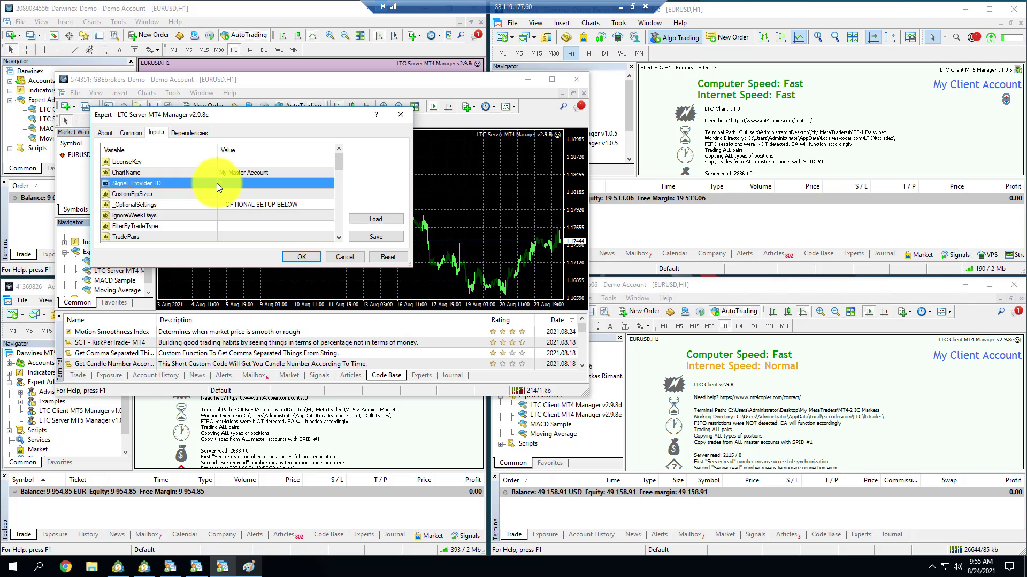
{"action": "left_click", "coordinate": [287, 252]}
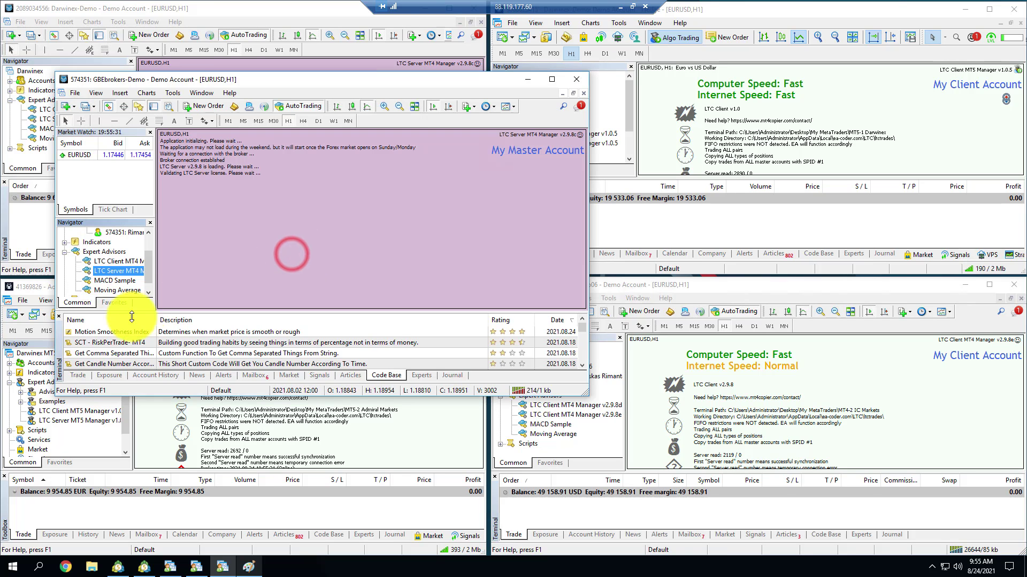
{"action": "left_click", "coordinate": [80, 376]}
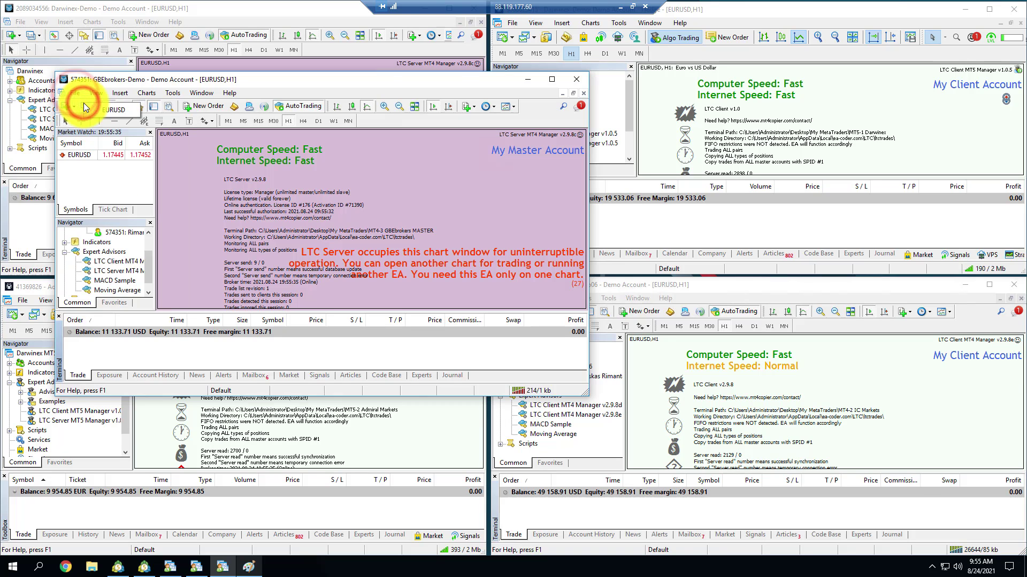
Add AUDUSD from the Forex symbols to Market Watch and open its chart.
{"action": "right_click", "coordinate": [107, 167]}
{"action": "left_click", "coordinate": [134, 201]}
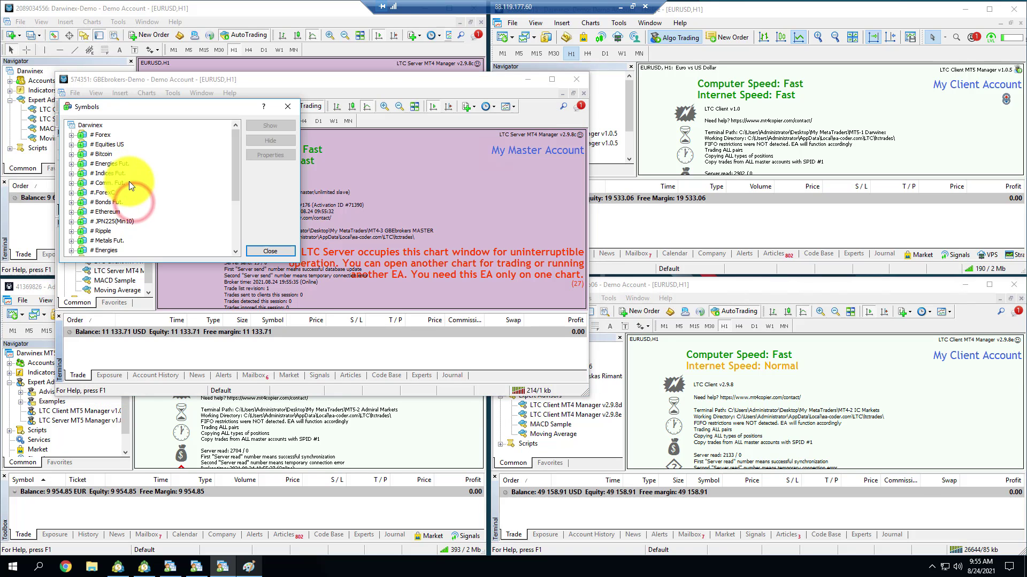
{"action": "double_click", "coordinate": [101, 133]}
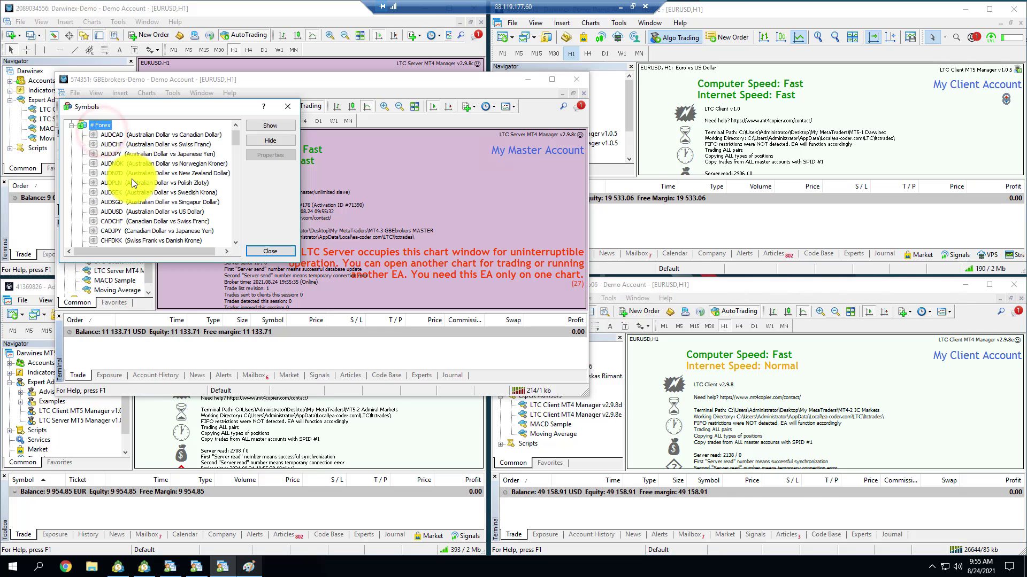
{"action": "double_click", "coordinate": [140, 210]}
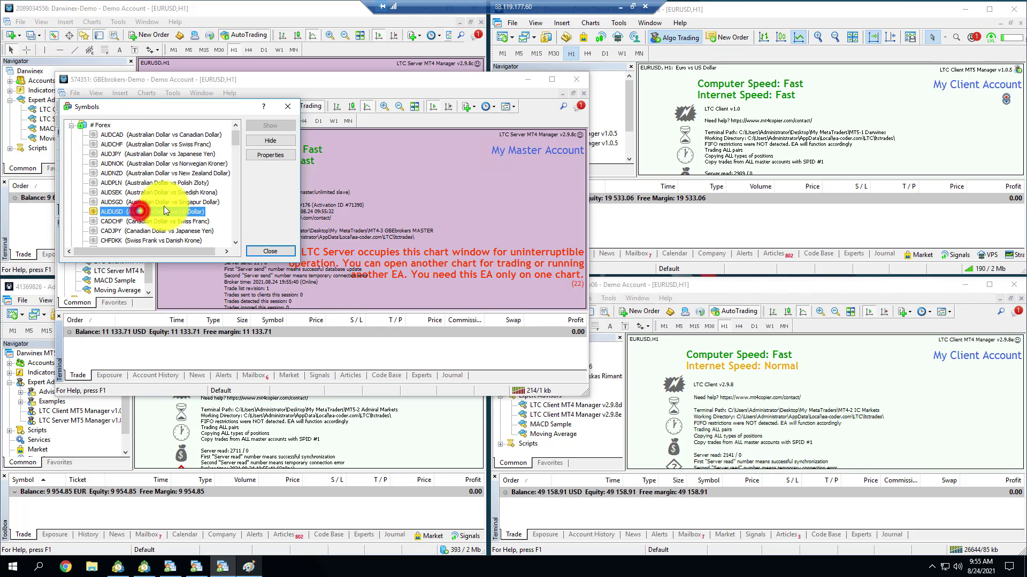
{"action": "left_click", "coordinate": [262, 252]}
{"action": "right_click", "coordinate": [97, 167]}
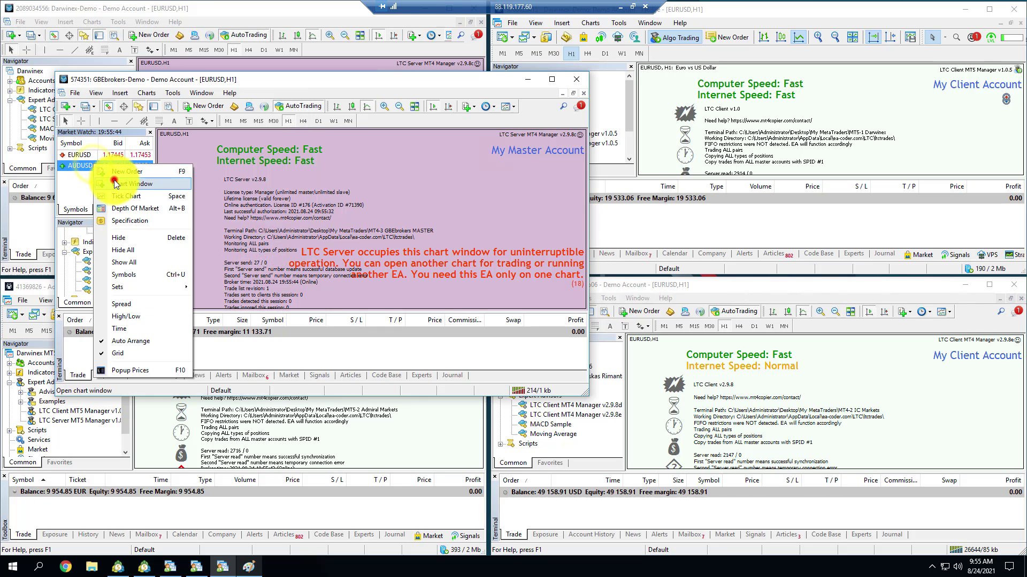
{"action": "left_click", "coordinate": [113, 180]}
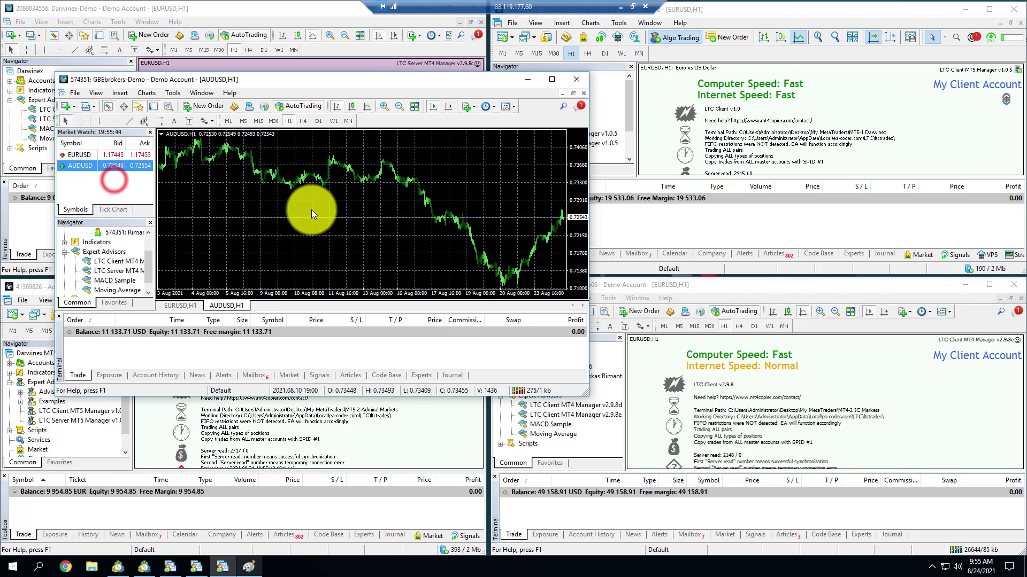
Enable One Click Trading on the AUDUSD chart, accepting the terms.
{"action": "right_click", "coordinate": [382, 274]}
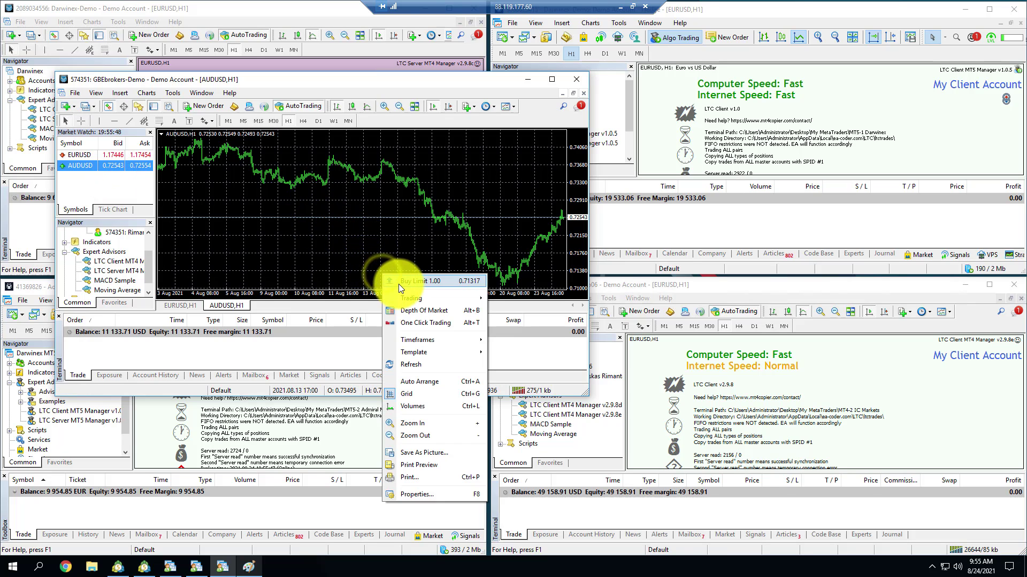
{"action": "left_click", "coordinate": [398, 282]}
{"action": "left_click", "coordinate": [289, 309]}
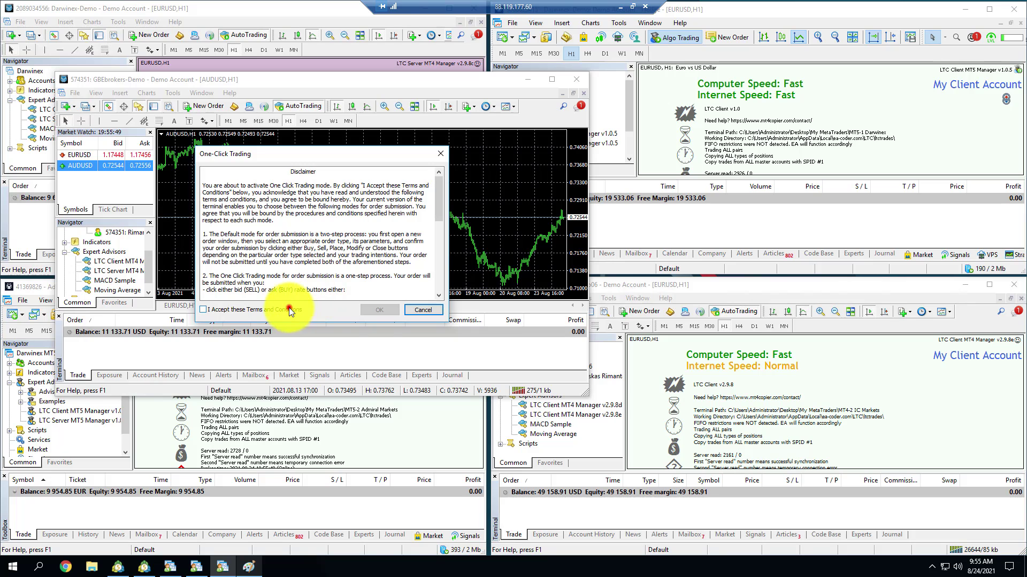
{"action": "left_click", "coordinate": [376, 311]}
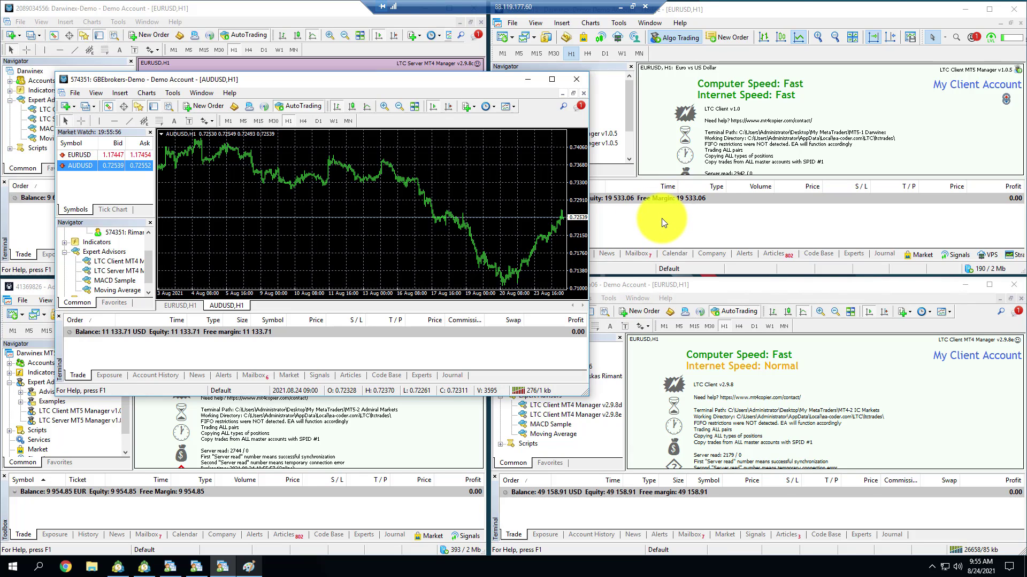
Review the LTC Server's Signal_Provider_ID input on the EURUSD chart without changing it.
{"action": "left_click", "coordinate": [180, 305]}
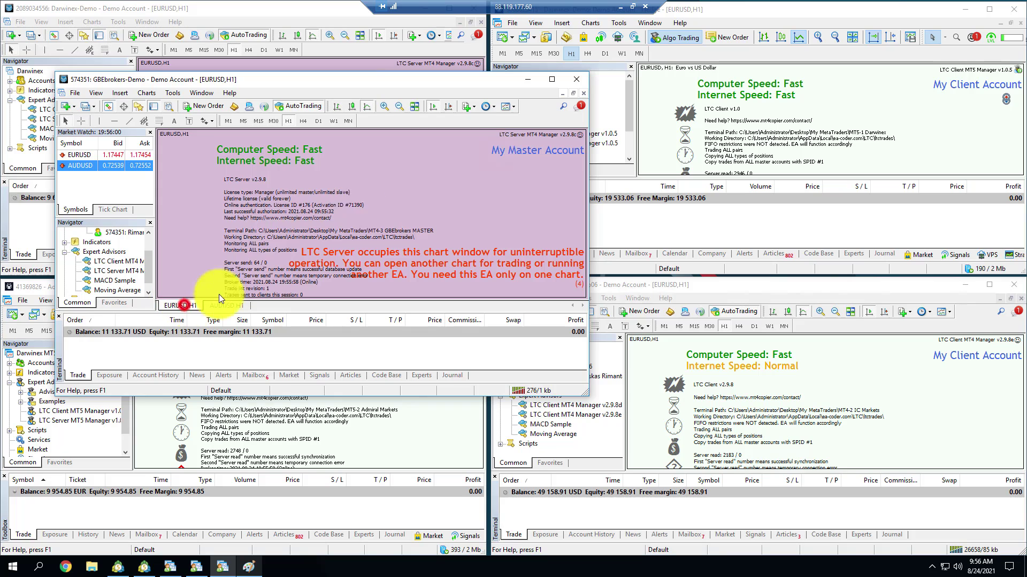
{"action": "left_click", "coordinate": [579, 134]}
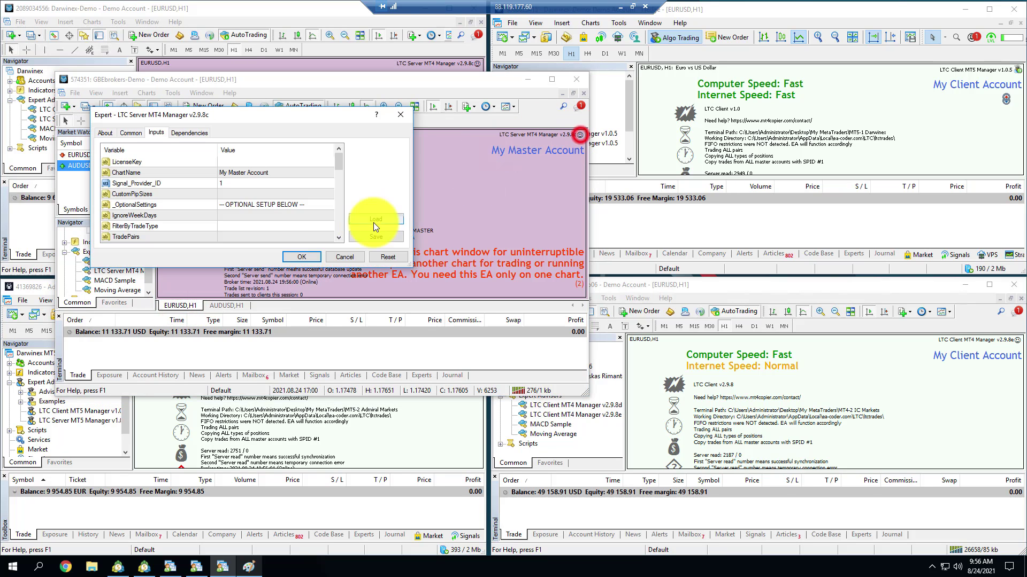
{"action": "left_click", "coordinate": [260, 183]}
{"action": "left_click", "coordinate": [400, 114]}
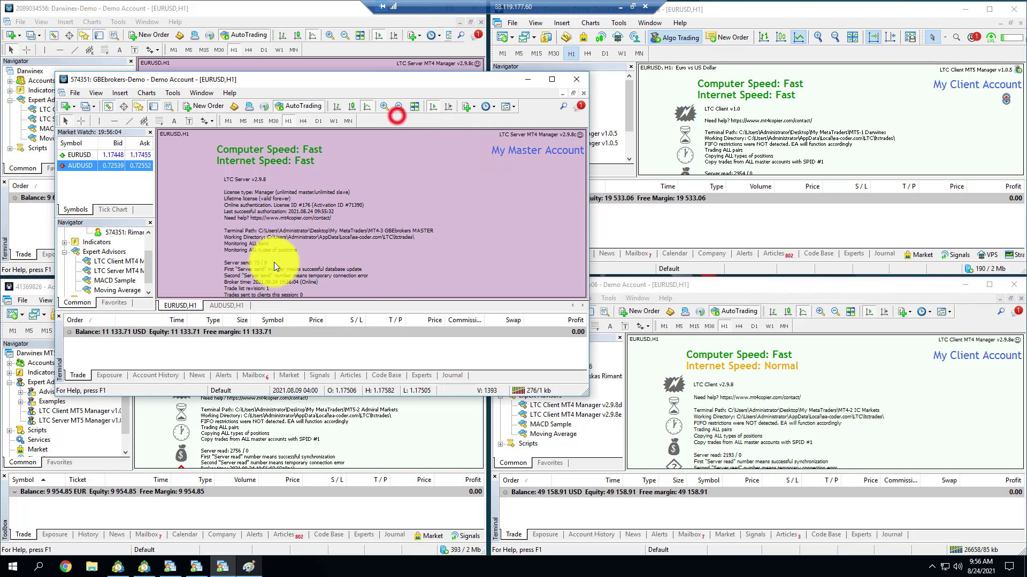
Place a 1.00-lot AUDUSD buy limit at 0.71449 from the AUDUSD chart.
{"action": "left_click", "coordinate": [231, 306]}
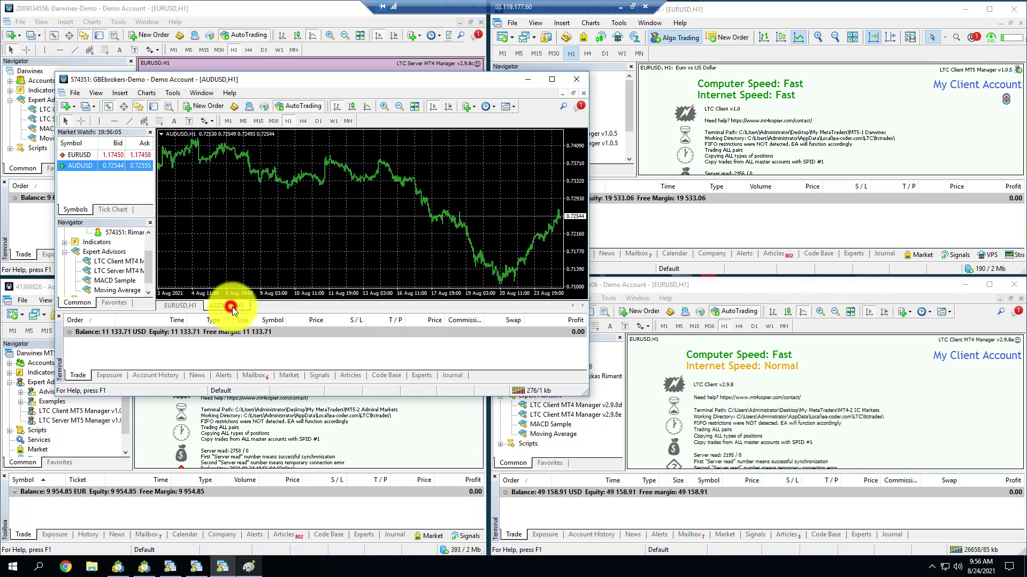
{"action": "right_click", "coordinate": [332, 268]}
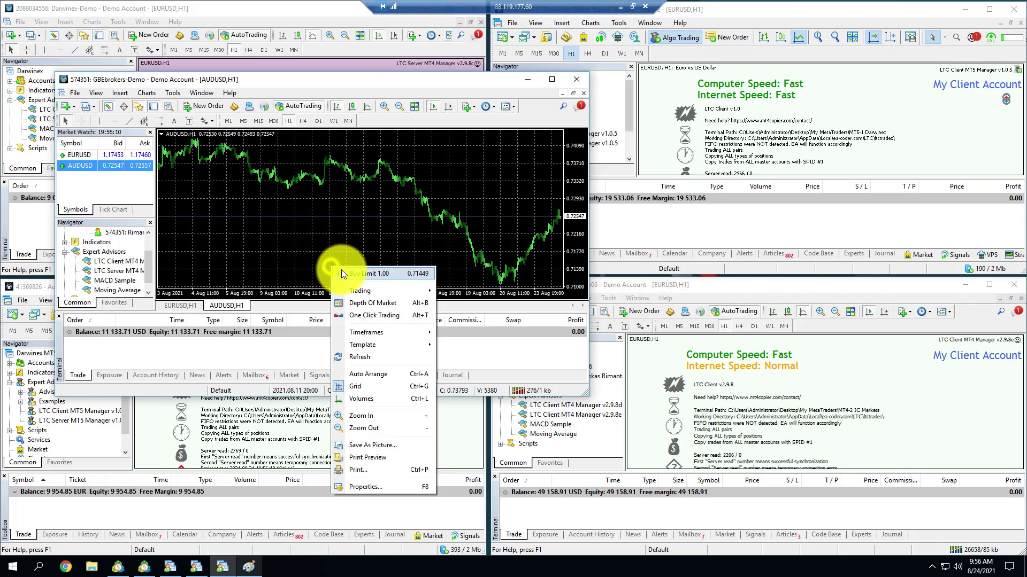
{"action": "left_click", "coordinate": [344, 270]}
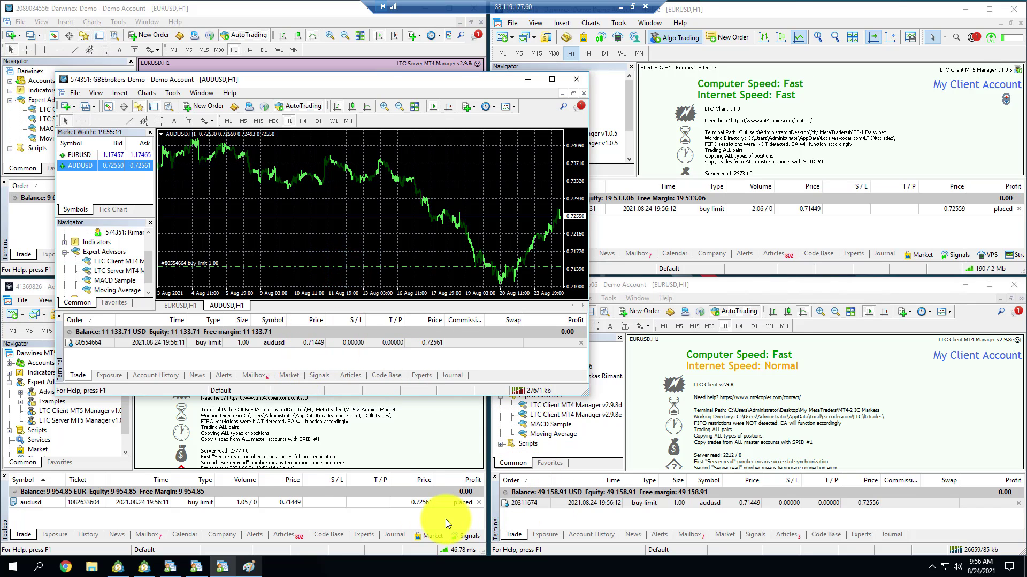
Move the GBEbrokers window aside and place a 1.00-lot EURUSD buy limit at 1.16782 on Darwinex.
{"action": "left_click_drag", "start_coordinate": [365, 81], "coordinate": [450, 95]}
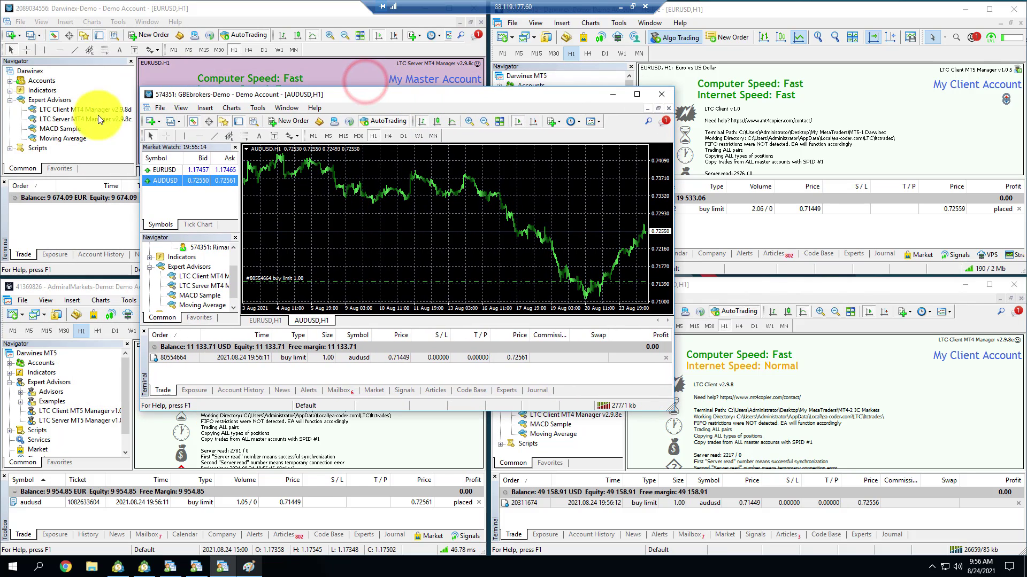
{"action": "left_click_drag", "start_coordinate": [204, 94], "coordinate": [218, 124]}
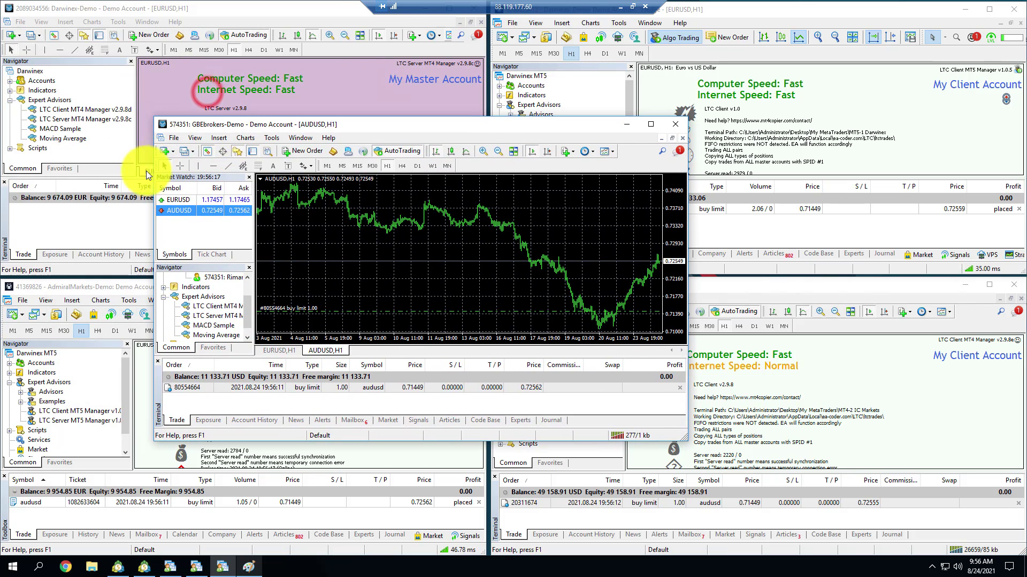
{"action": "left_click", "coordinate": [115, 231]}
{"action": "left_click", "coordinate": [294, 172]}
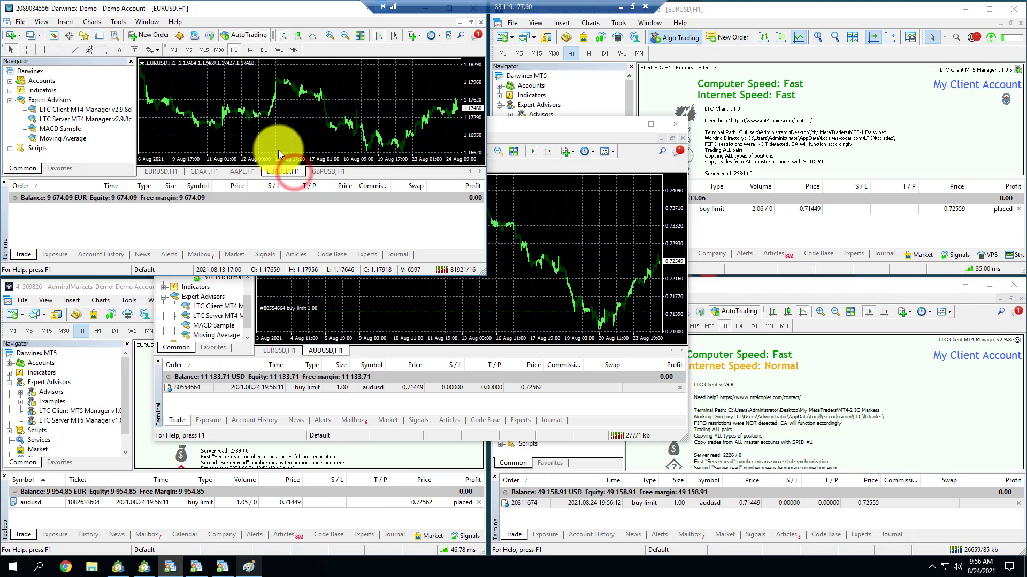
{"action": "right_click", "coordinate": [295, 151]}
{"action": "left_click", "coordinate": [314, 155]}
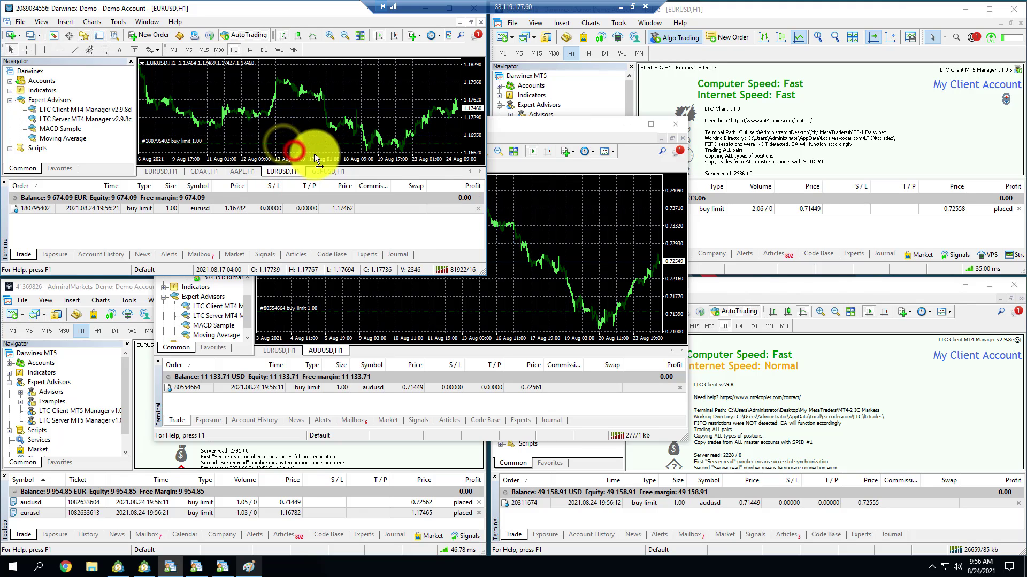
Check the copied orders in the Darwinex MT5, ICMarkets and Admiral Markets clients, then return to GBEbrokers.
{"action": "left_click", "coordinate": [750, 239]}
{"action": "left_click", "coordinate": [679, 524]}
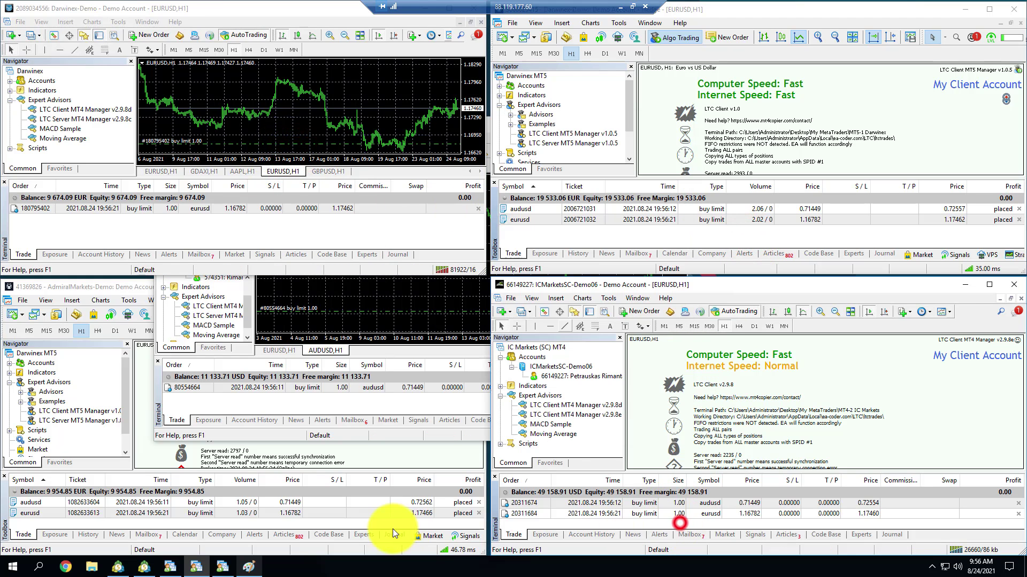
{"action": "left_click", "coordinate": [383, 524]}
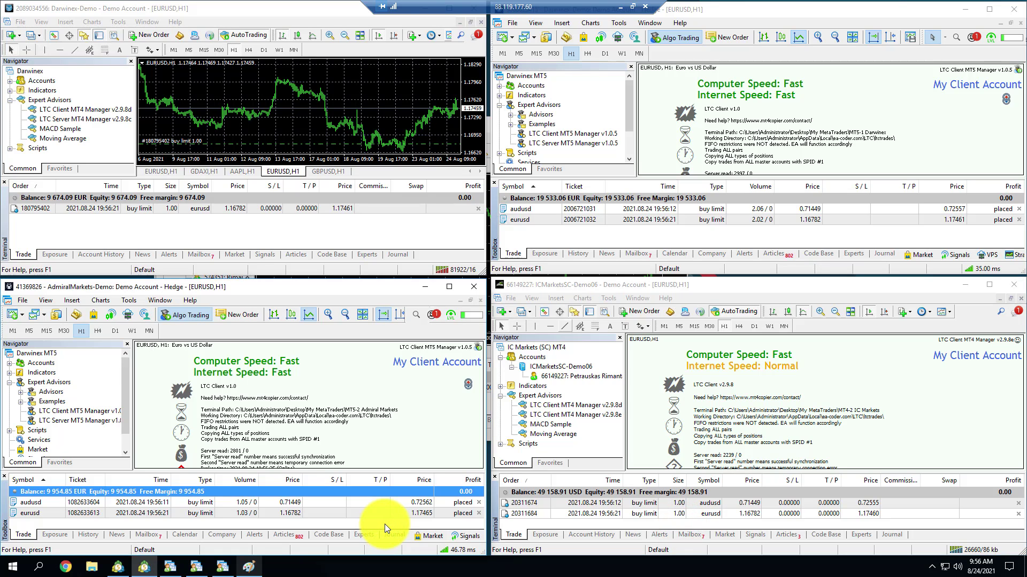
{"action": "left_click", "coordinate": [224, 565]}
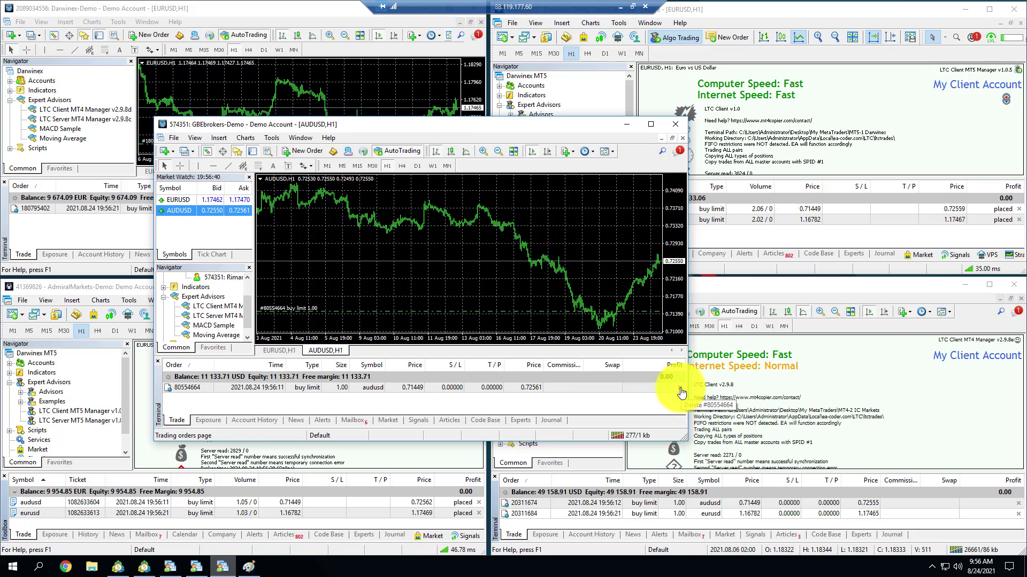
Delete the AUDUSD buy limit on GBEbrokers and the EURUSD buy limit on Darwinex MT4.
{"action": "left_click", "coordinate": [680, 388]}
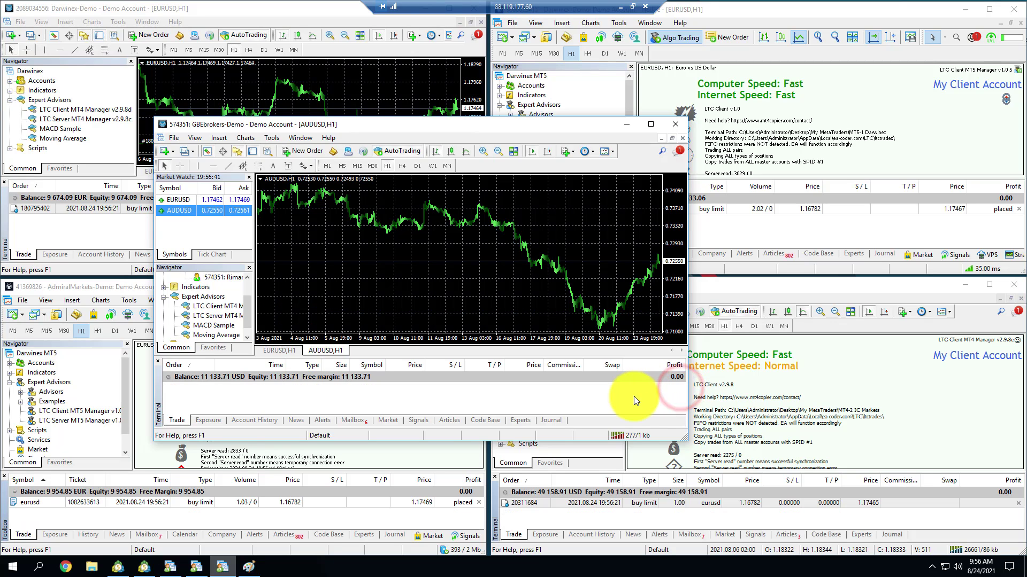
{"action": "left_click", "coordinate": [69, 230]}
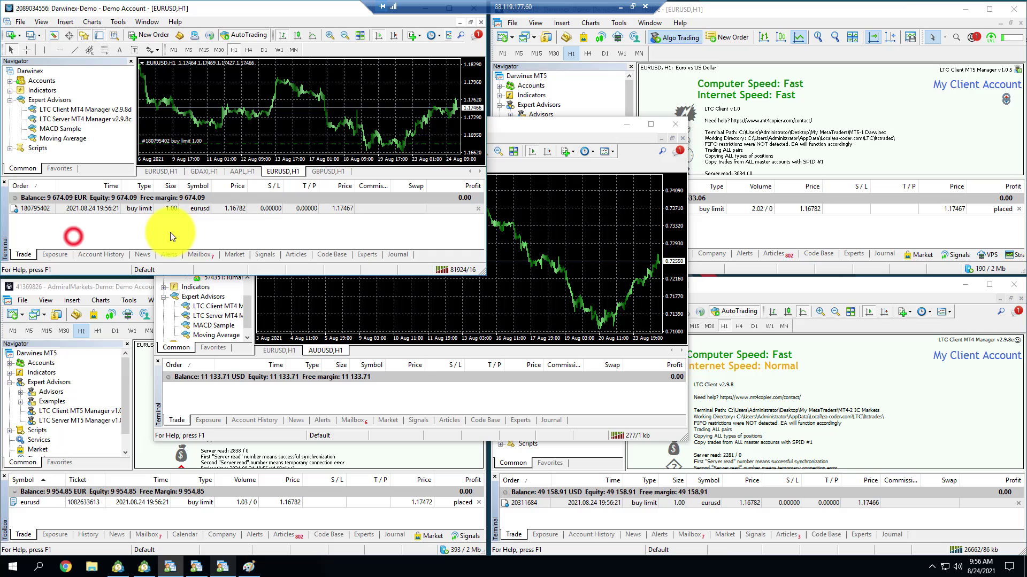
{"action": "left_click", "coordinate": [477, 209]}
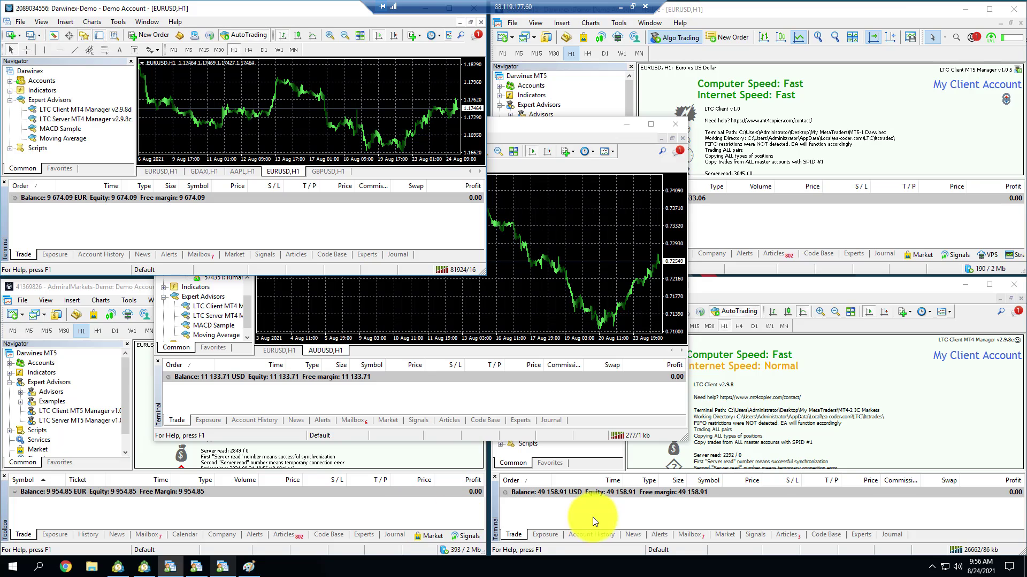
{"action": "left_click", "coordinate": [762, 214]}
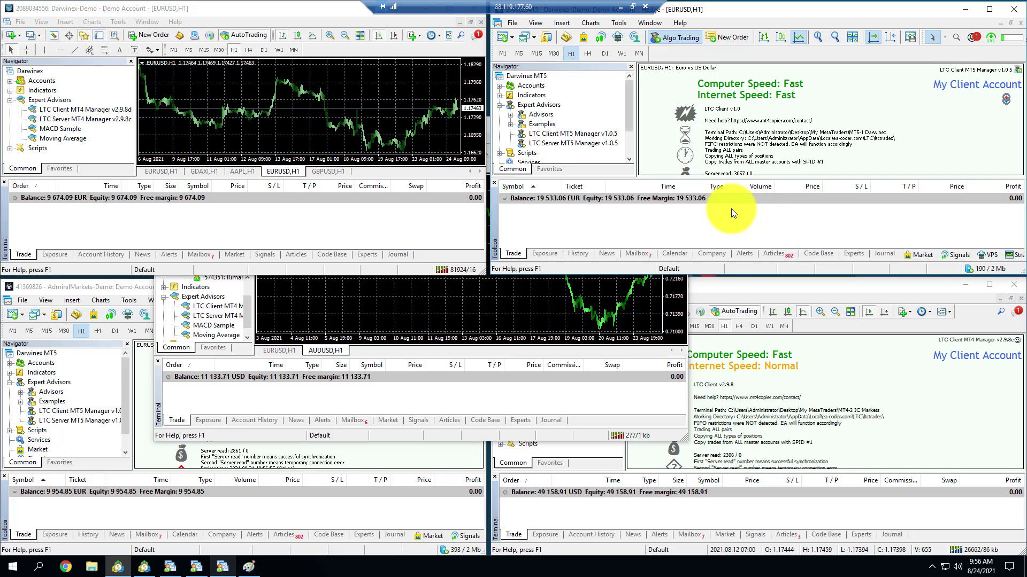
Set the Darwinex MT5 client EA's Copy From These Master Accounts to Selected accounts.
{"action": "left_click", "coordinate": [516, 294]}
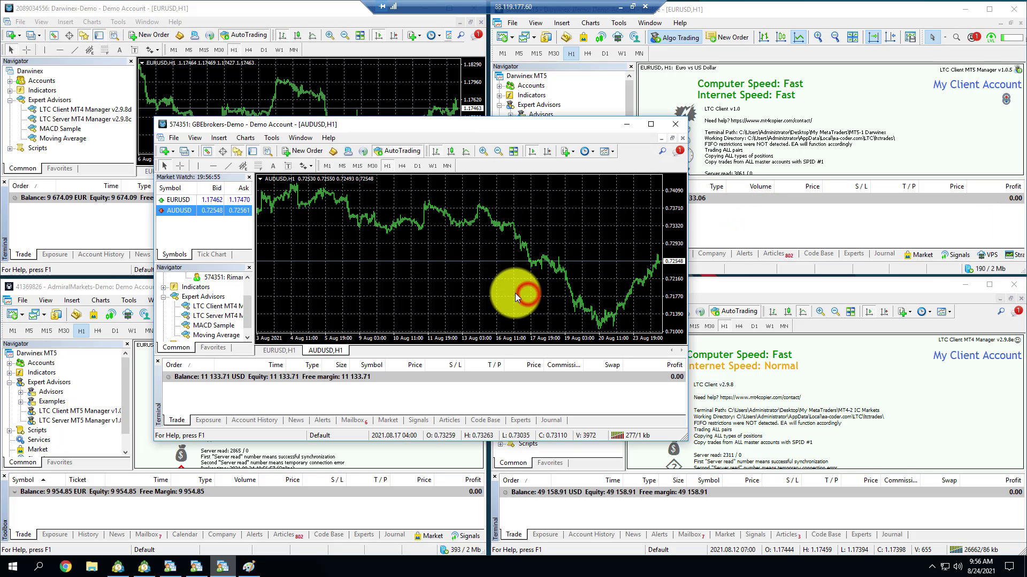
{"action": "key", "text": "super+r"}
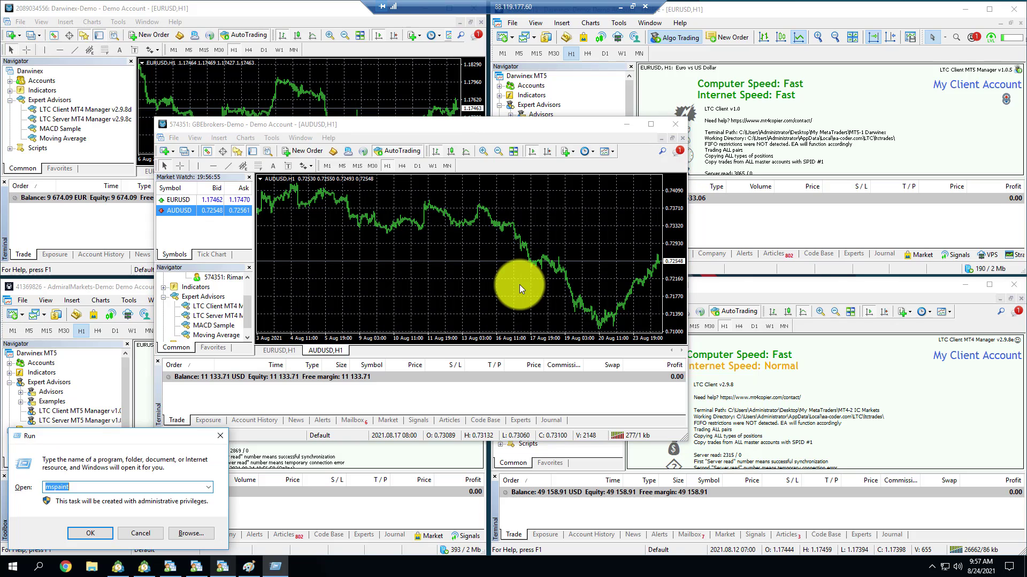
{"action": "key", "text": "Escape"}
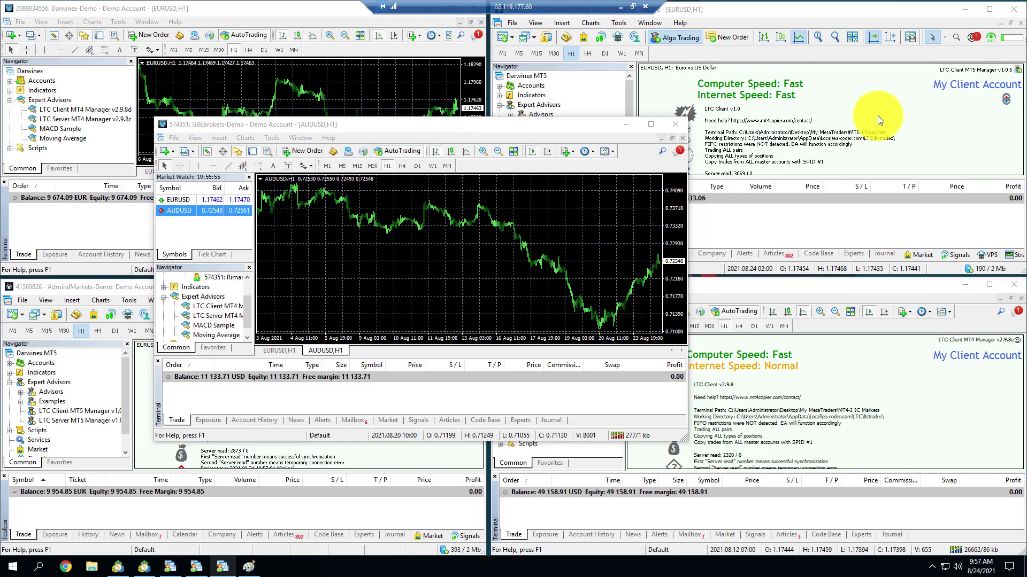
{"action": "left_click", "coordinate": [877, 115]}
{"action": "double_click", "coordinate": [1018, 70]}
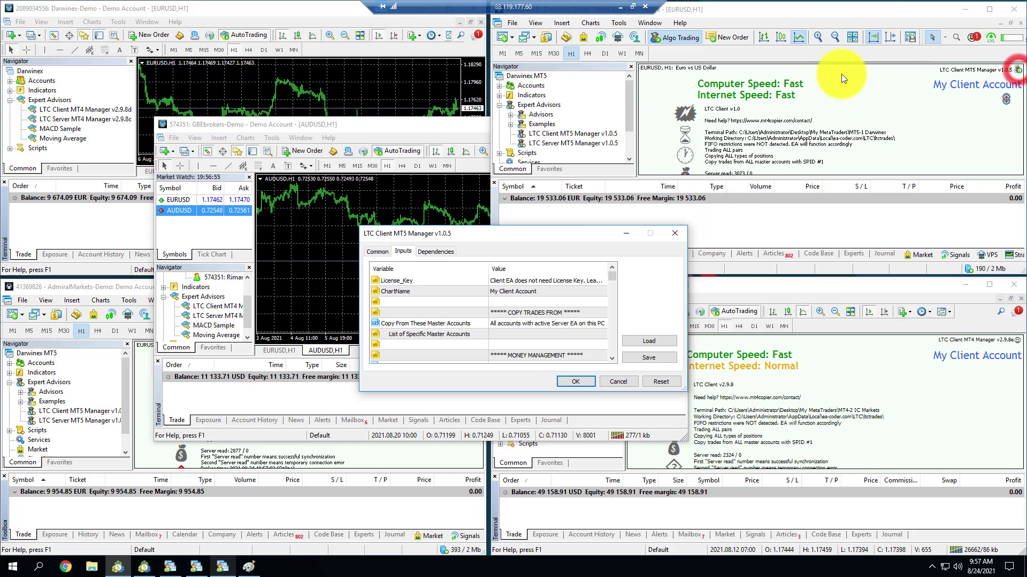
{"action": "left_click", "coordinate": [512, 322]}
{"action": "left_click", "coordinate": [512, 322]}
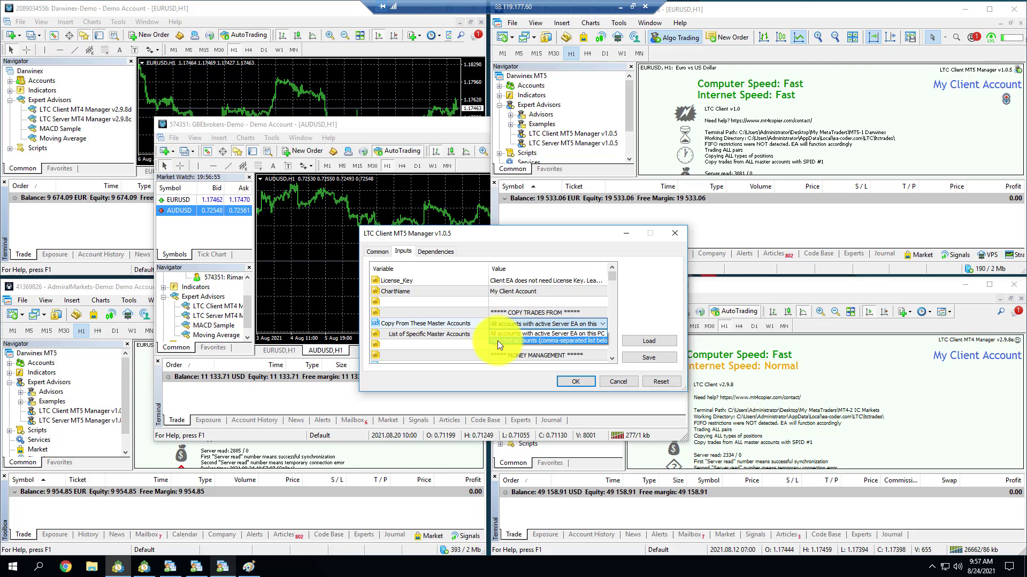
{"action": "key", "text": "Escape"}
{"action": "left_click", "coordinate": [393, 326]}
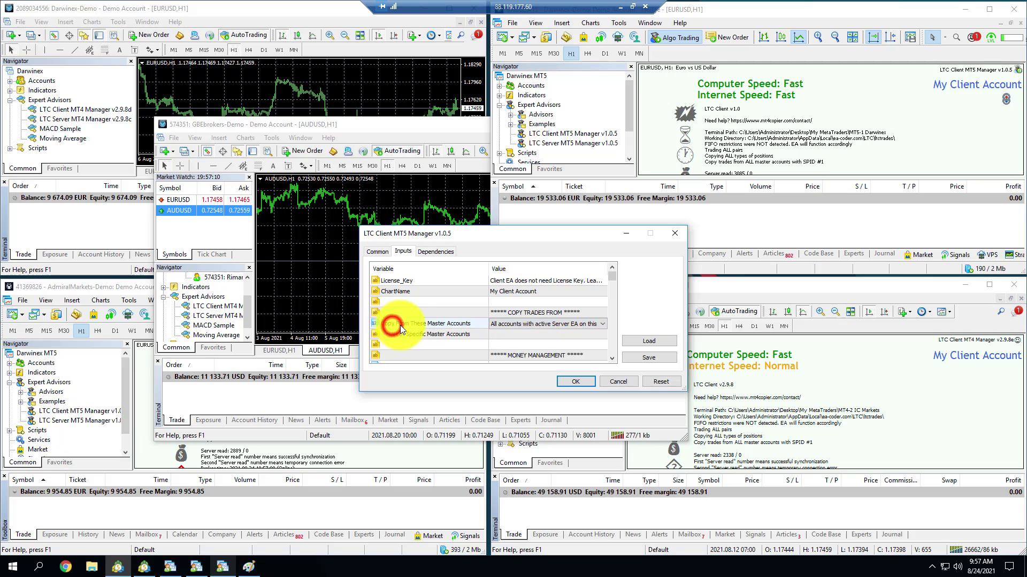
{"action": "left_click", "coordinate": [400, 325]}
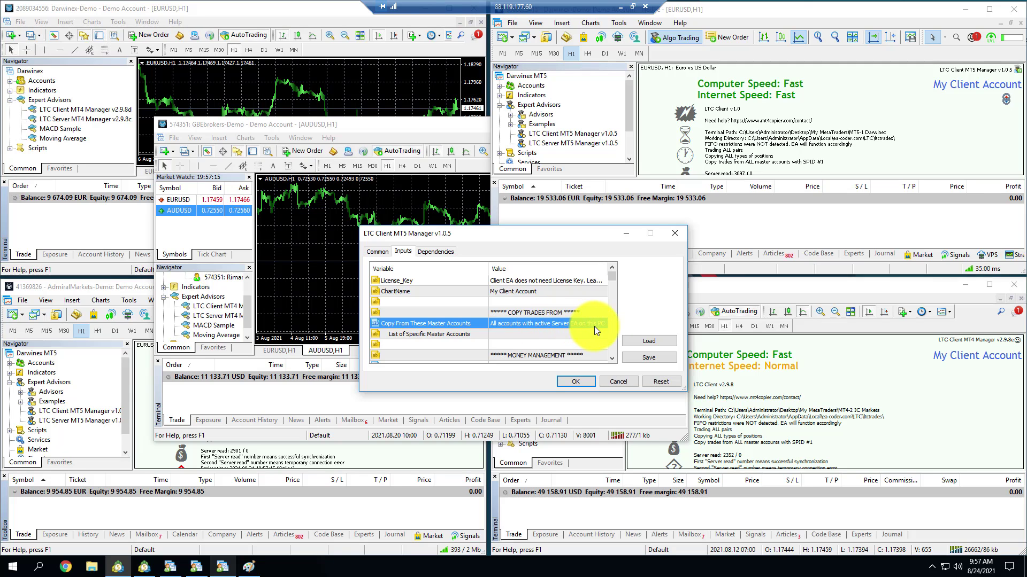
{"action": "left_click", "coordinate": [535, 323]}
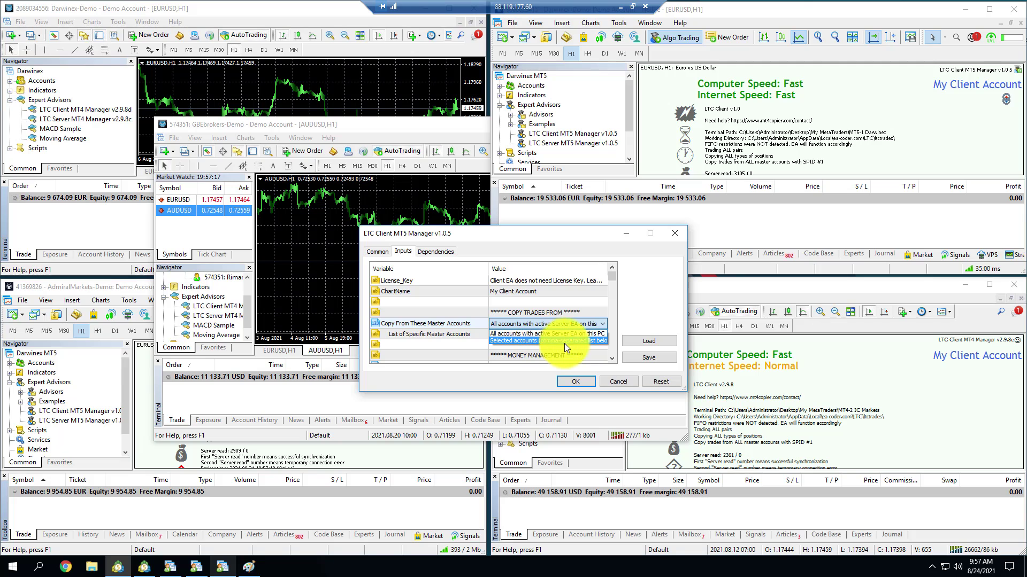
{"action": "left_click", "coordinate": [599, 342]}
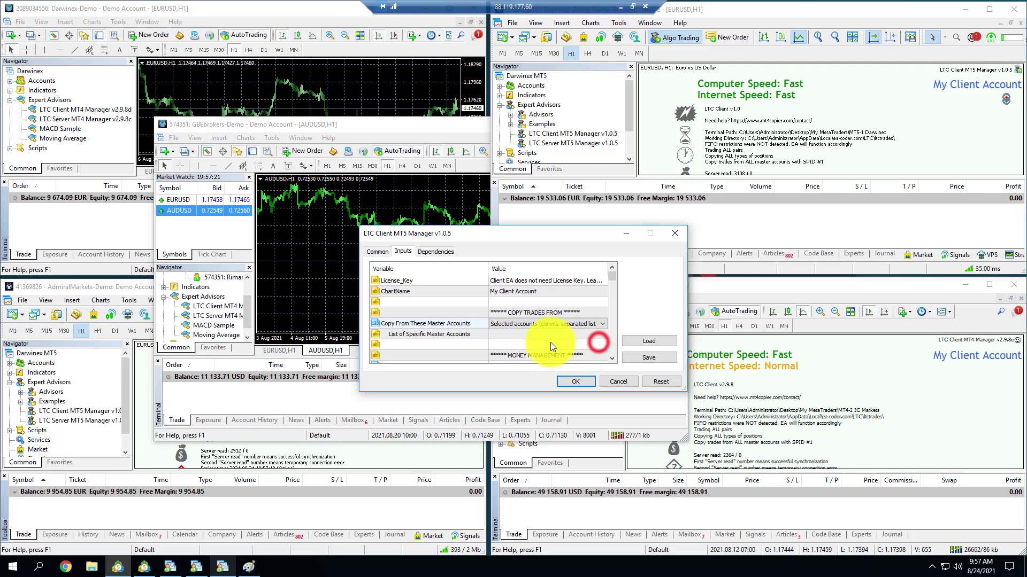
Enter the GBEbrokers master's account number as the only specific master account and save.
{"action": "left_click", "coordinate": [407, 335]}
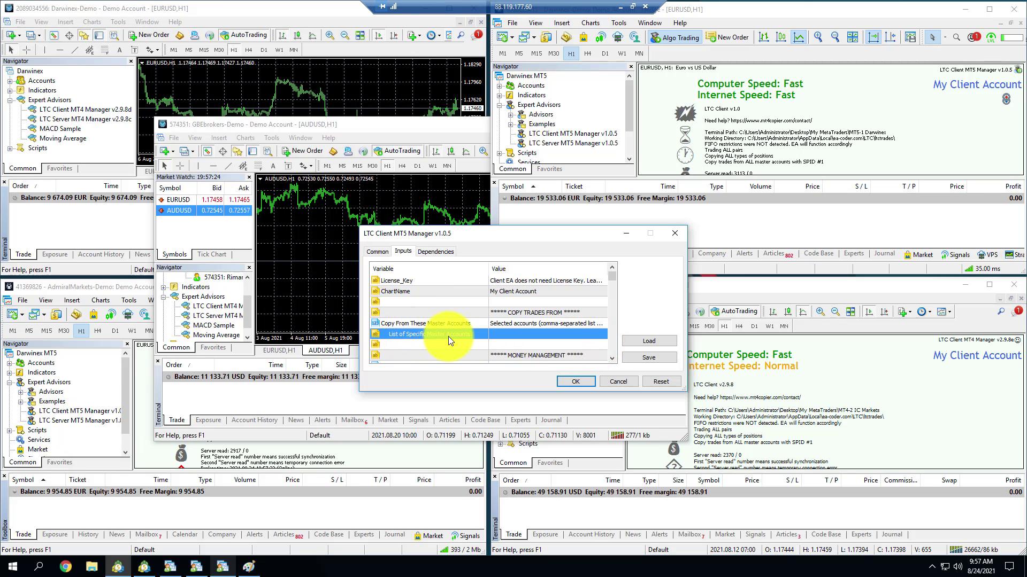
{"action": "left_click", "coordinate": [502, 334]}
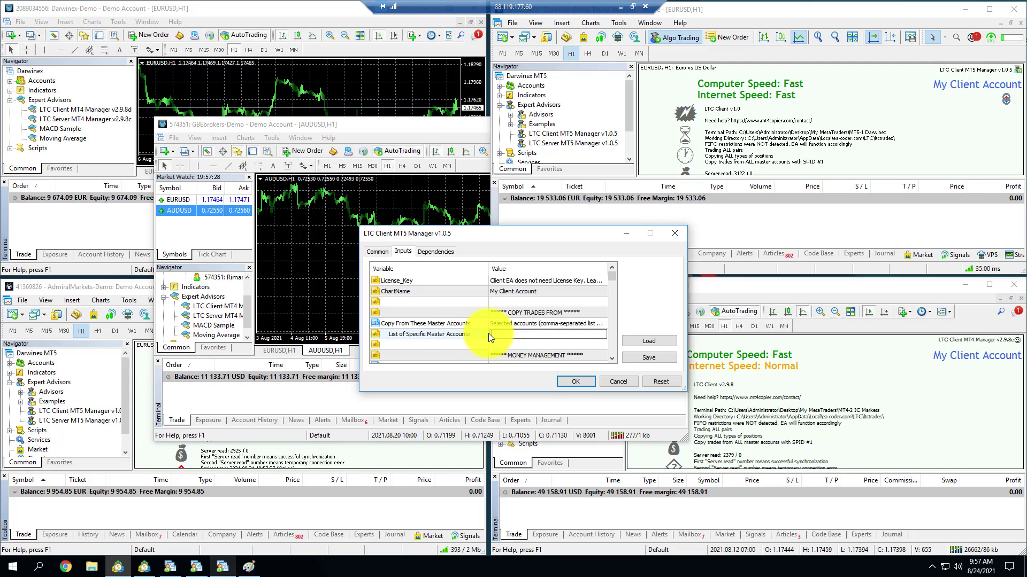
{"action": "left_click", "coordinate": [483, 335]}
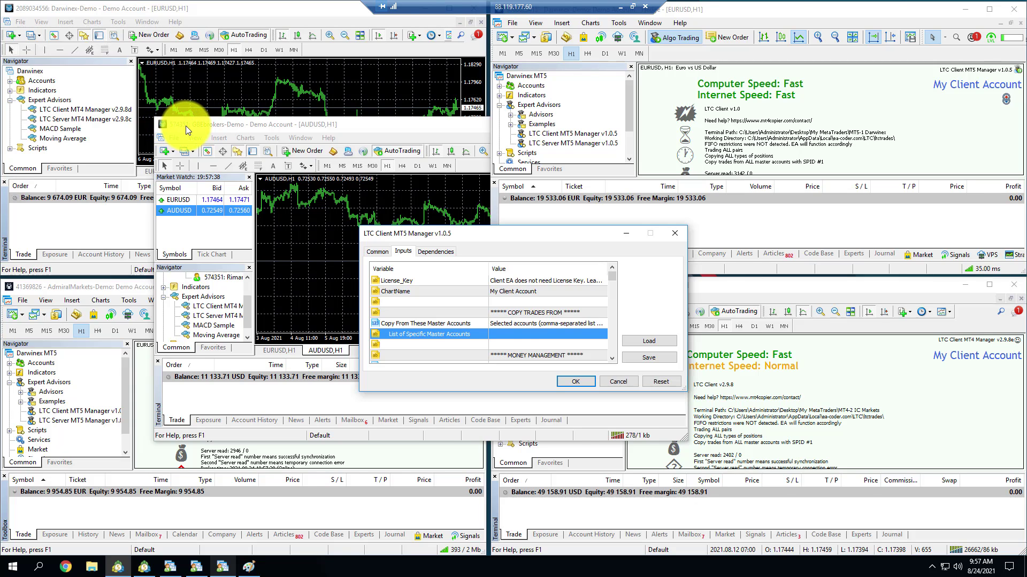
{"action": "double_click", "coordinate": [504, 335]}
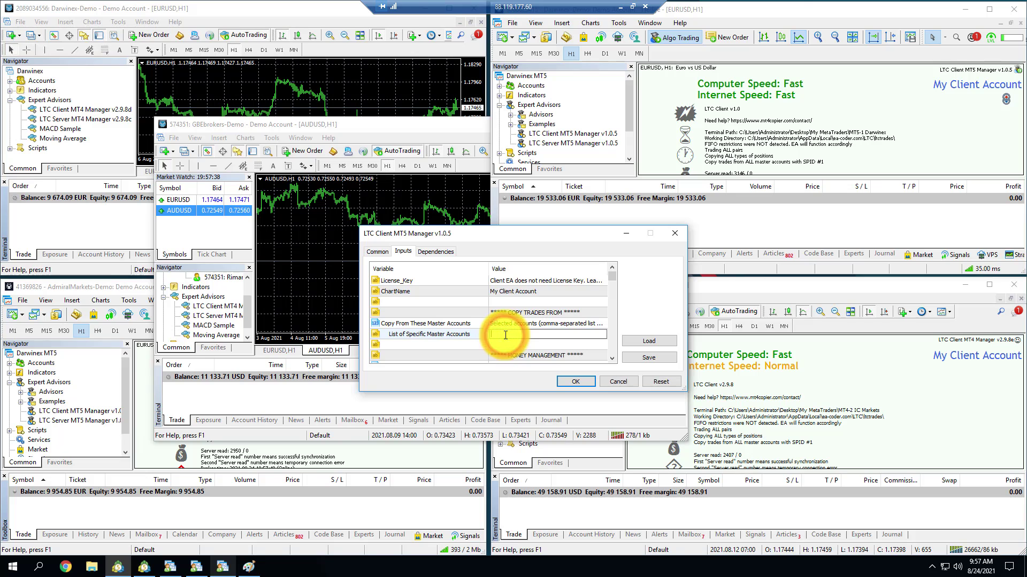
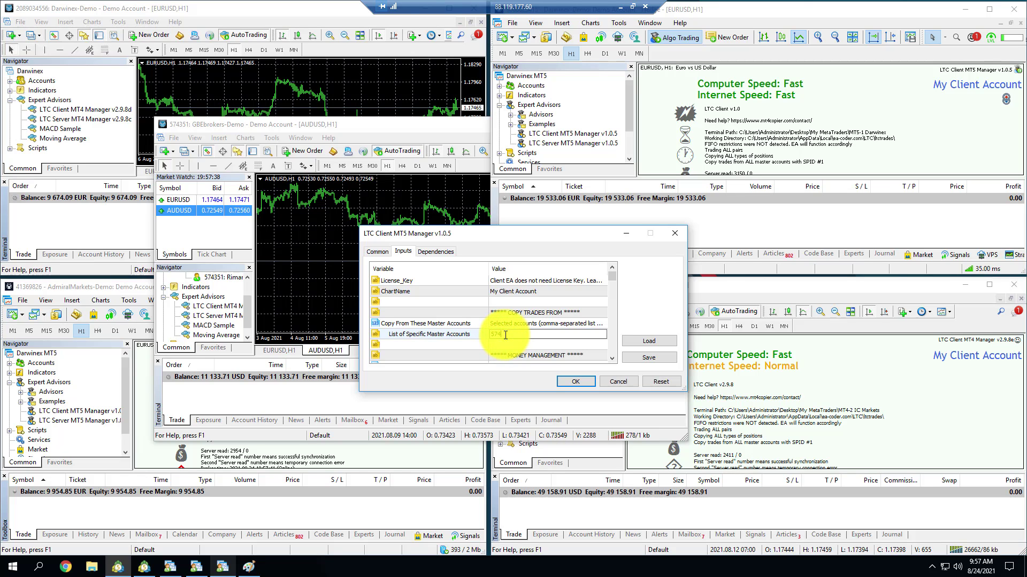
{"action": "key", "text": "Return"}
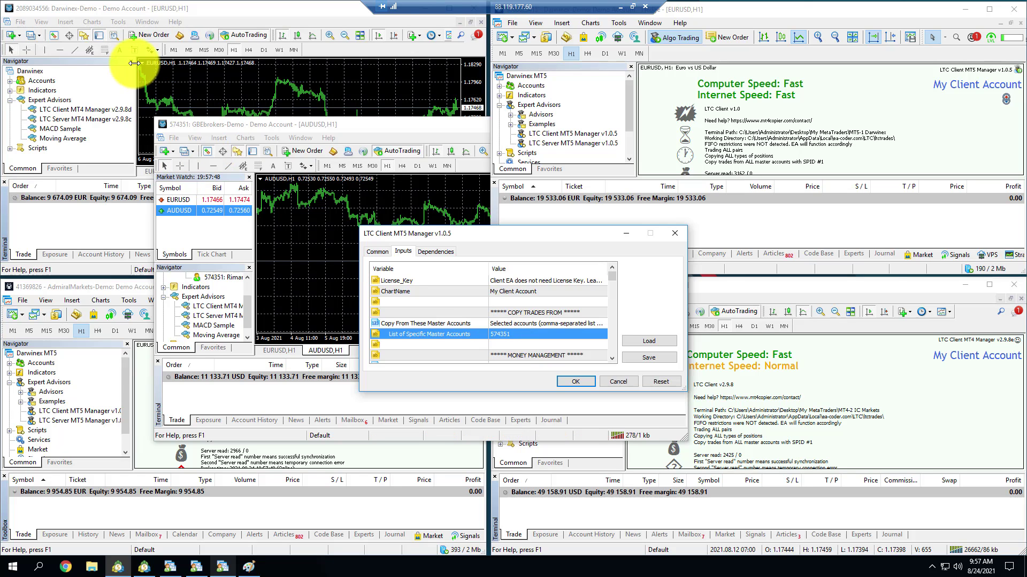
{"action": "left_click", "coordinate": [529, 332]}
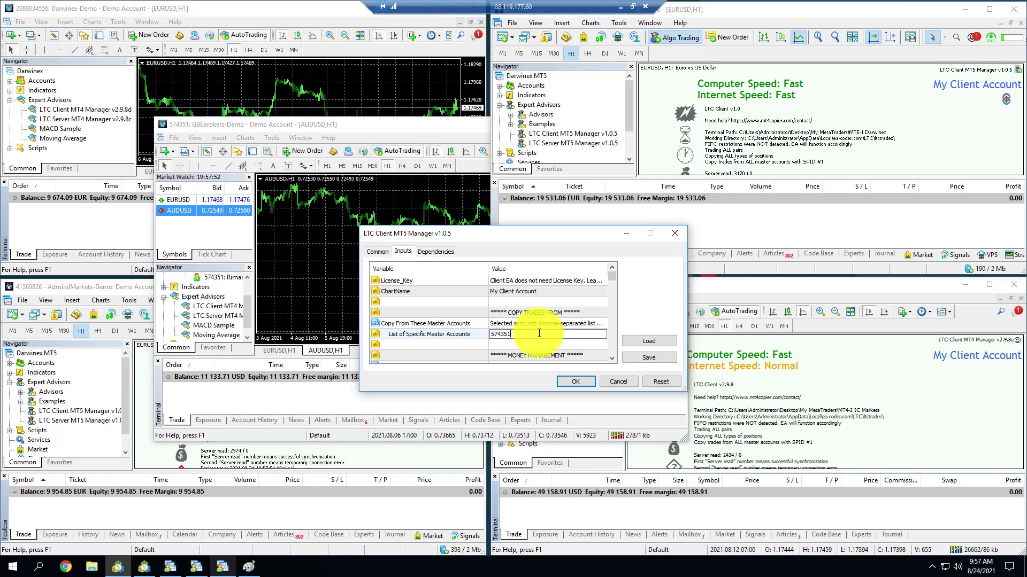
{"action": "type", "text": ",5555,666"}
{"action": "key", "text": "BackSpace"}
{"action": "key", "text": "BackSpace"}
{"action": "key", "text": "BackSpace"}
{"action": "key", "text": "BackSpace"}
{"action": "key", "text": "BackSpace"}
{"action": "key", "text": "BackSpace"}
{"action": "key", "text": "BackSpace"}
{"action": "key", "text": "Return"}
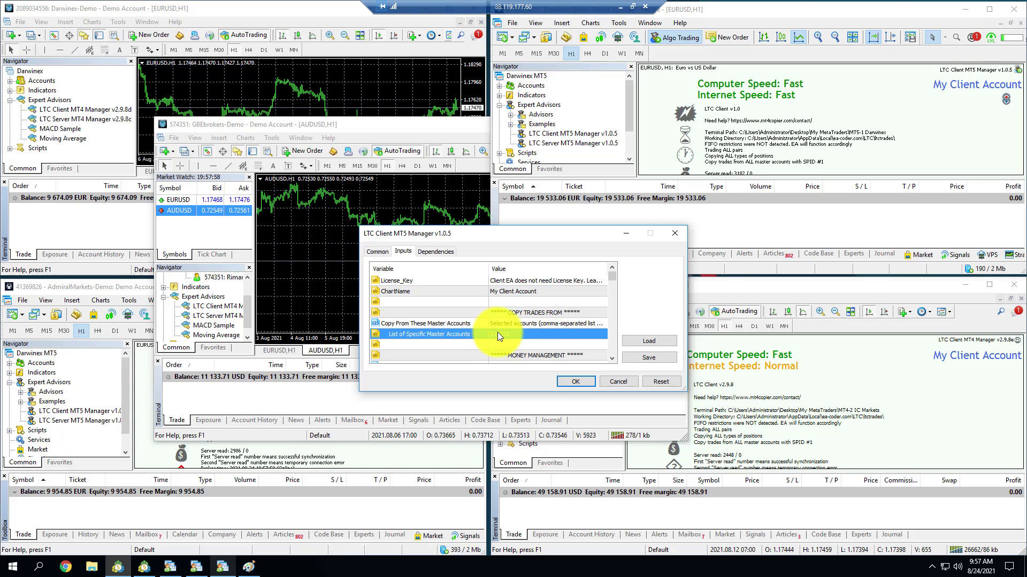
{"action": "left_click", "coordinate": [572, 382]}
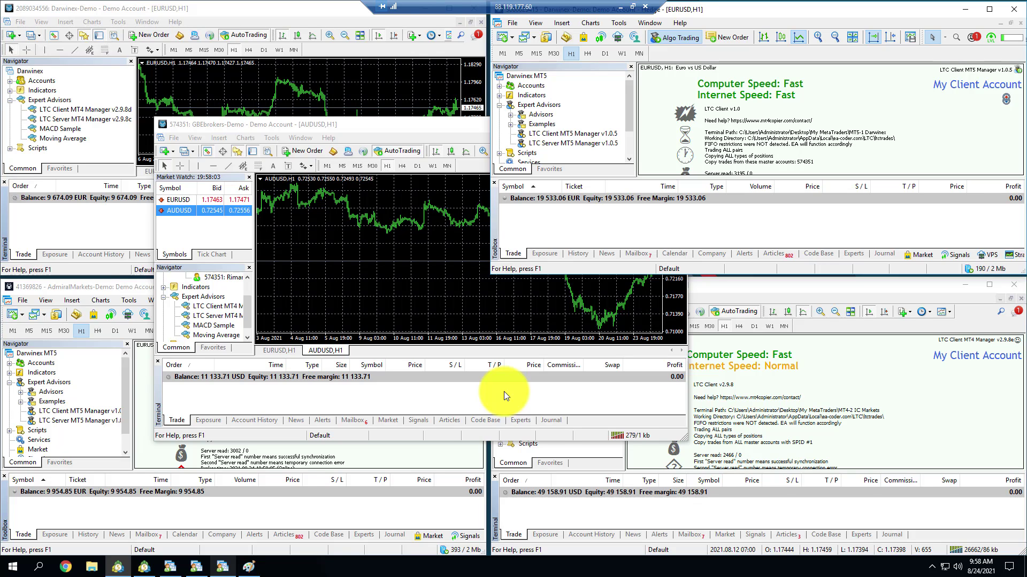
Place a 1.00-lot EURUSD buy limit at 1.16843 on the Darwinex MT4 chart.
{"action": "left_click", "coordinate": [915, 110]}
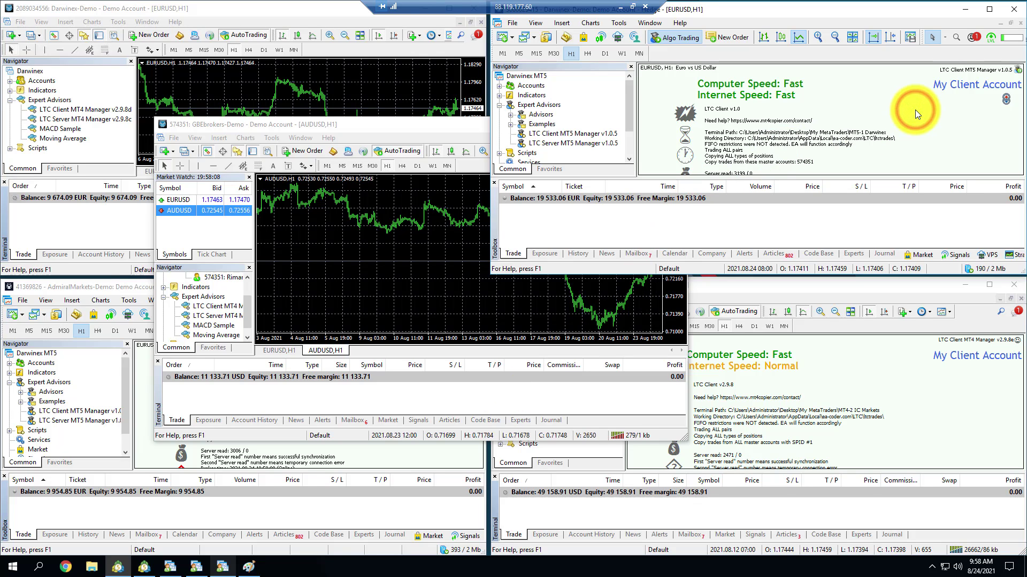
{"action": "left_click", "coordinate": [200, 124]}
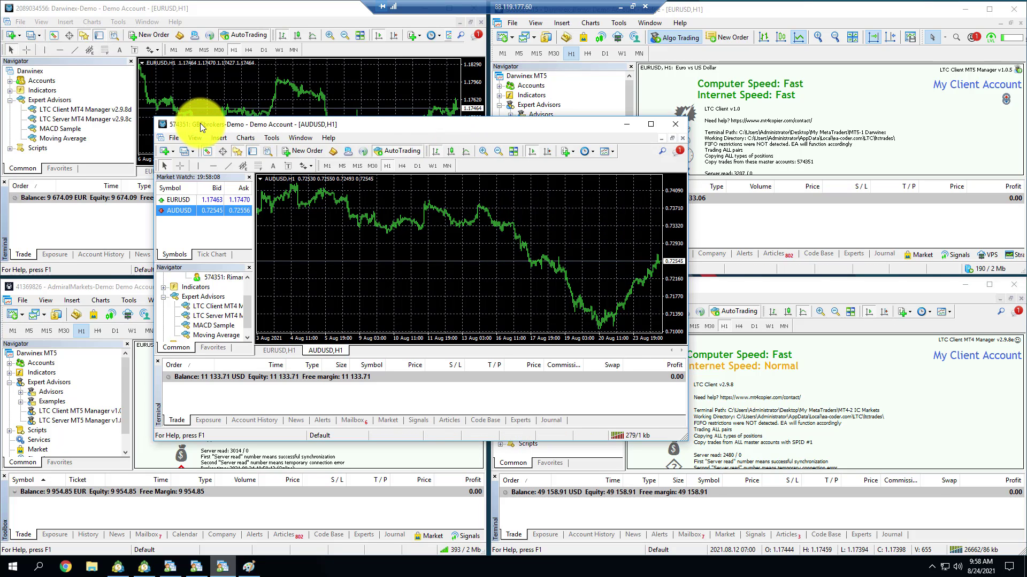
{"action": "left_click", "coordinate": [123, 222]}
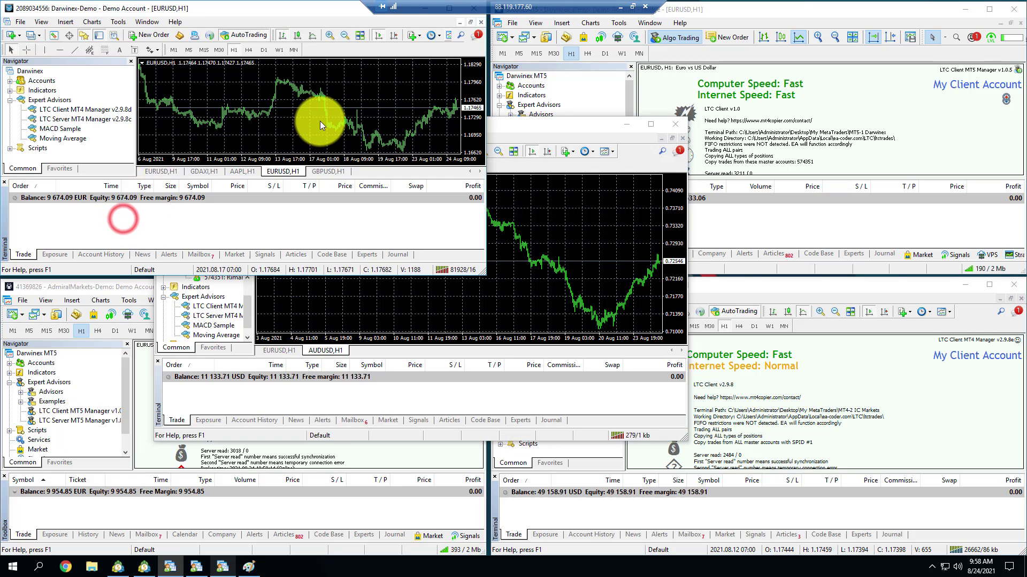
{"action": "right_click", "coordinate": [340, 140]}
{"action": "left_click", "coordinate": [348, 145]}
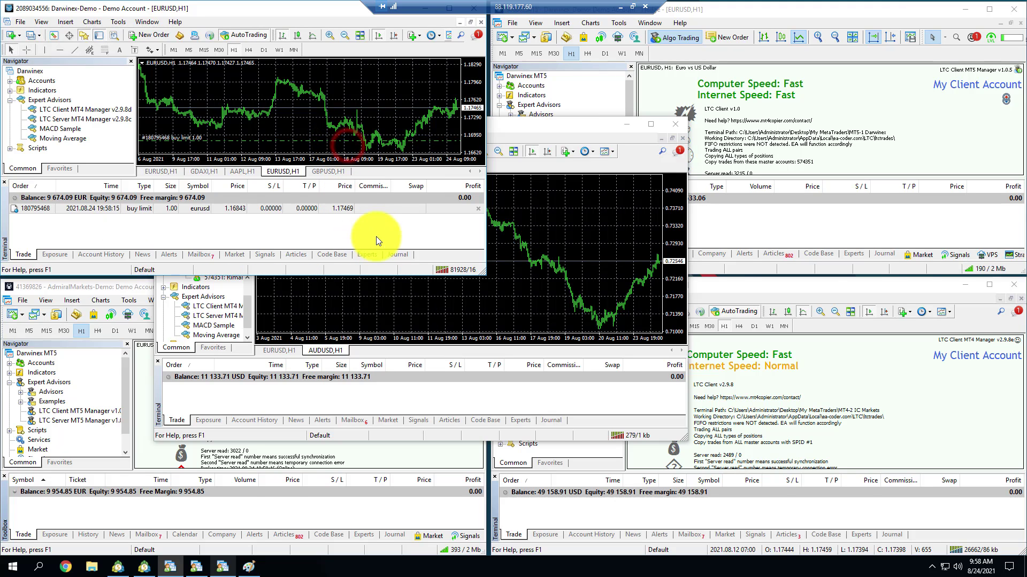
Compare the AdmiralMarkets, ICMarkets and Darwinex MT5 trade lists, then return to GBEbrokers.
{"action": "left_click", "coordinate": [412, 519]}
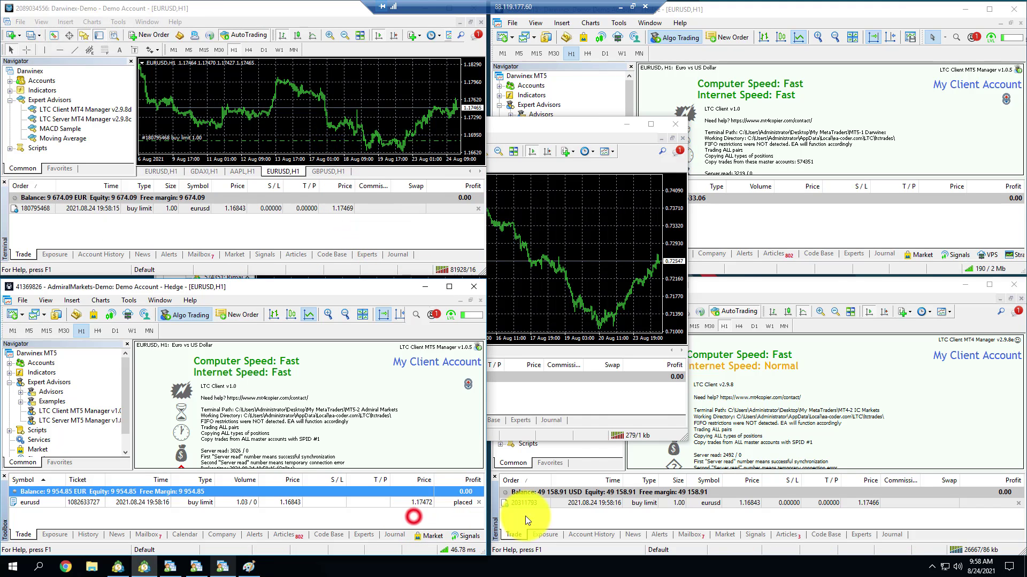
{"action": "left_click", "coordinate": [527, 516]}
{"action": "left_click", "coordinate": [755, 220]}
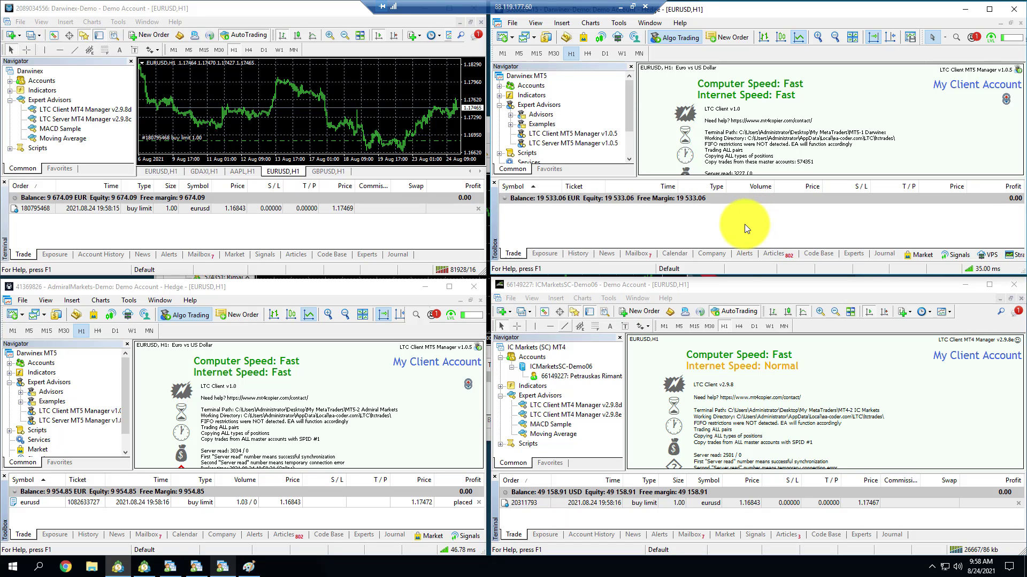
{"action": "left_click", "coordinate": [222, 566]}
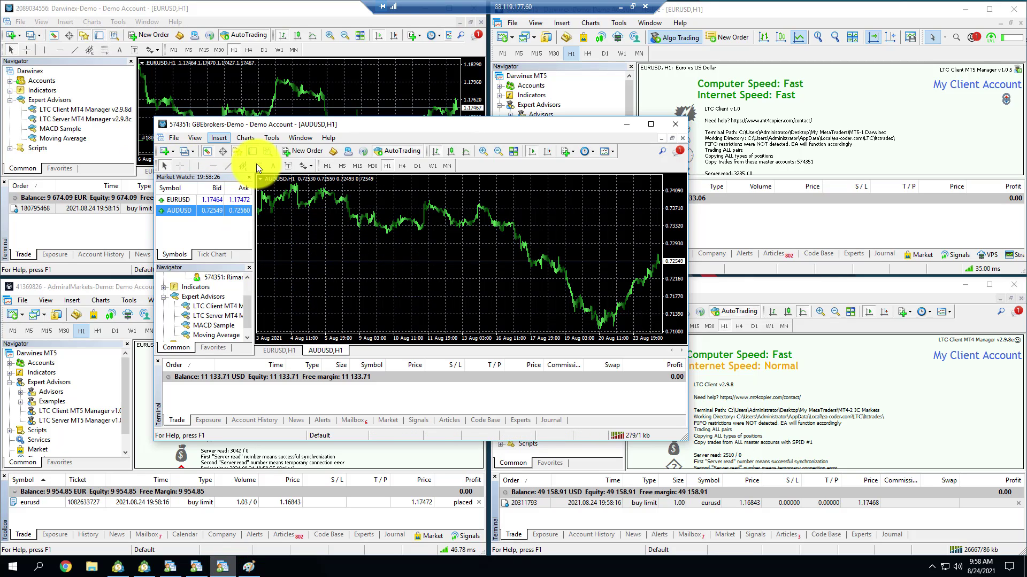
Place a 1.00-lot AUDUSD buy limit on GBEbrokers and inspect its copy in Darwinex MT5.
{"action": "right_click", "coordinate": [534, 315]}
{"action": "left_click", "coordinate": [548, 323]}
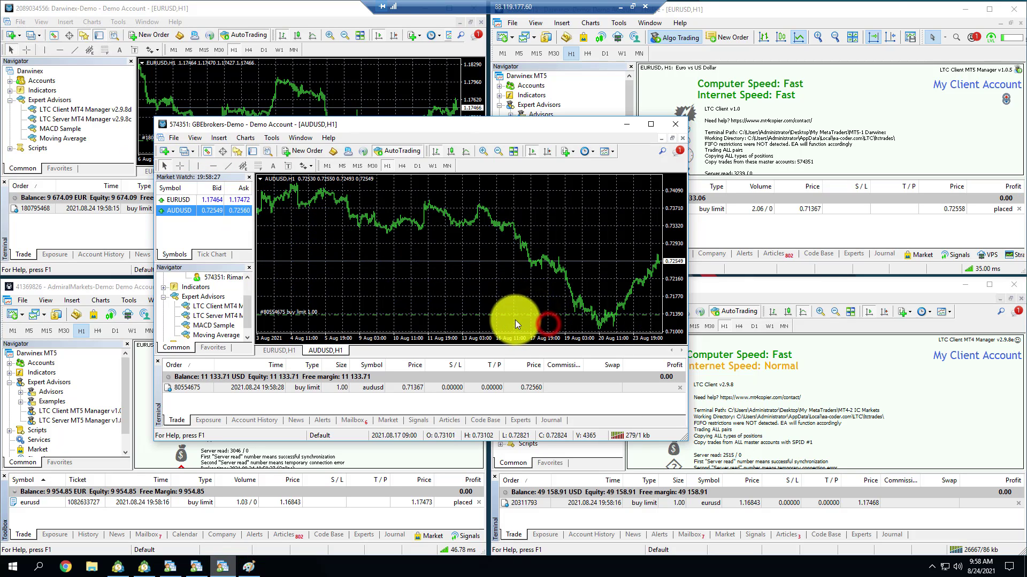
{"action": "left_click", "coordinate": [384, 388]}
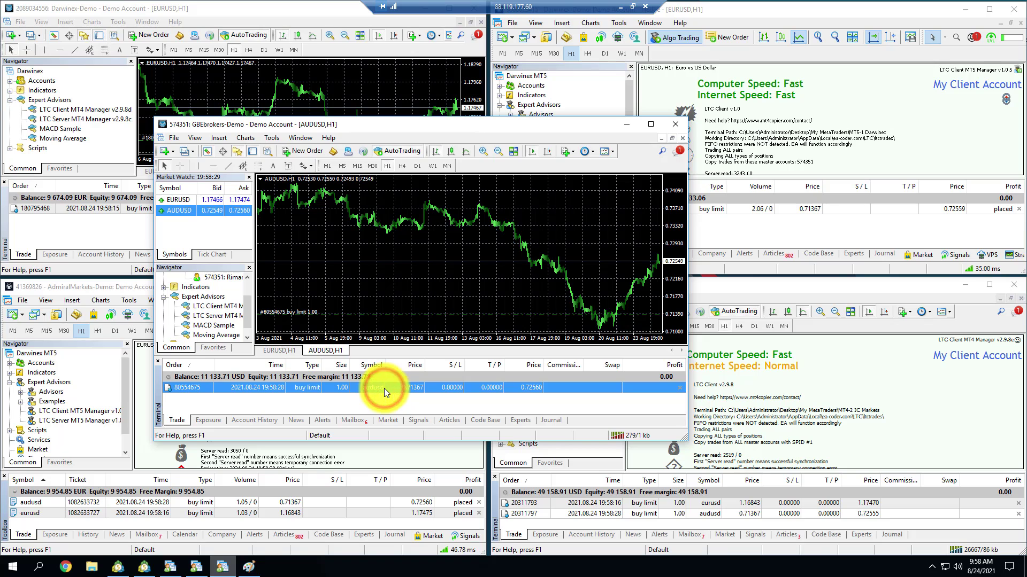
{"action": "left_click", "coordinate": [796, 219]}
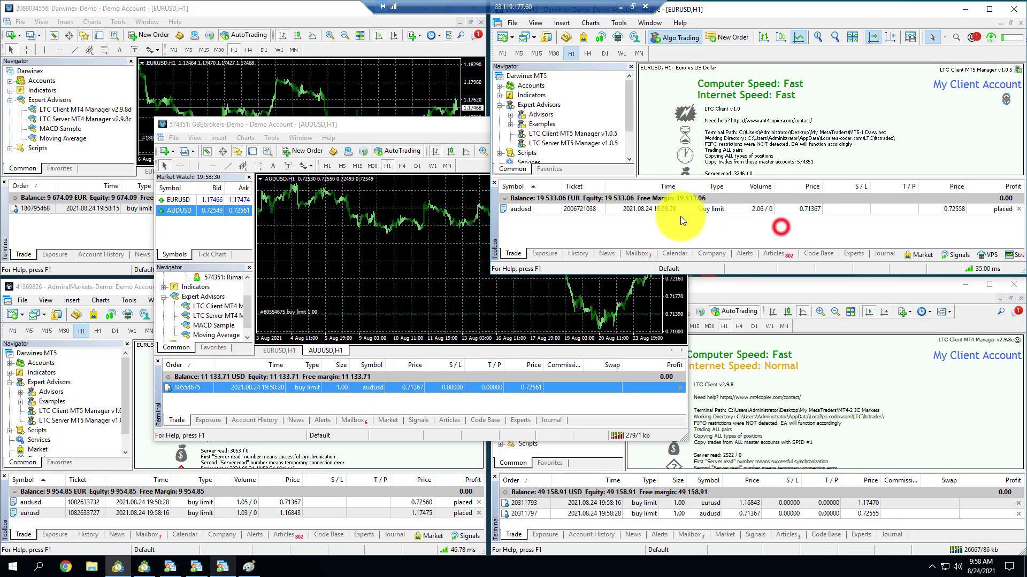
{"action": "left_click", "coordinate": [540, 209]}
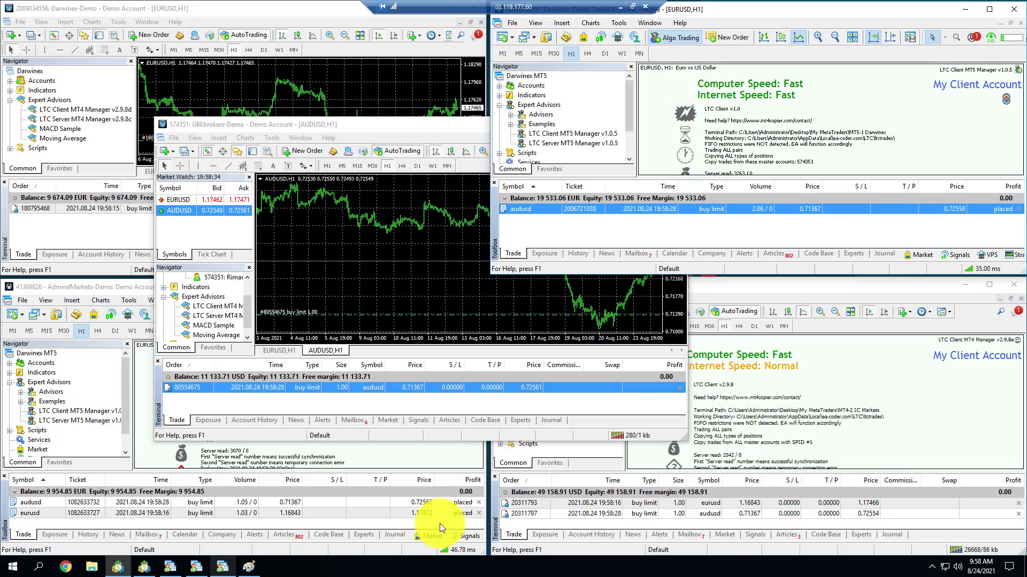
Delete the EURUSD buy limit on Darwinex MT4 and the AUDUSD buy limit on GBEbrokers, checking the clients.
{"action": "left_click", "coordinate": [102, 248]}
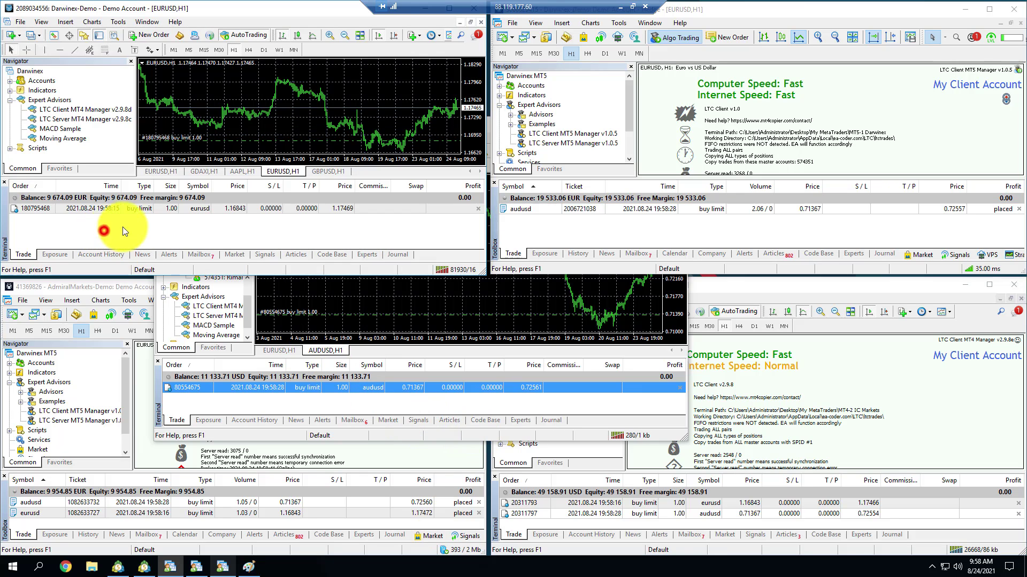
{"action": "left_click", "coordinate": [478, 209]}
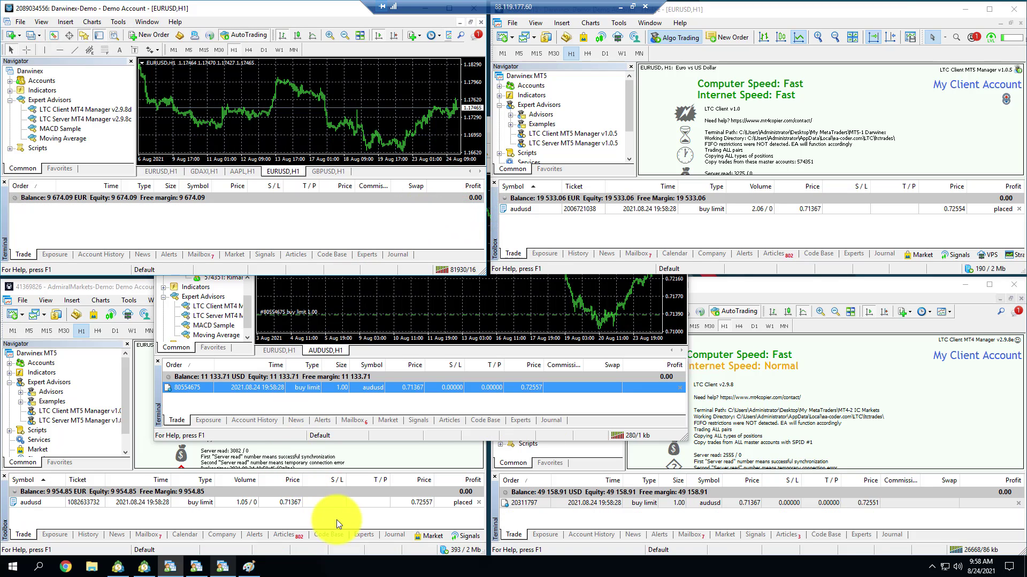
{"action": "left_click", "coordinate": [355, 515]}
{"action": "left_click", "coordinate": [549, 522]}
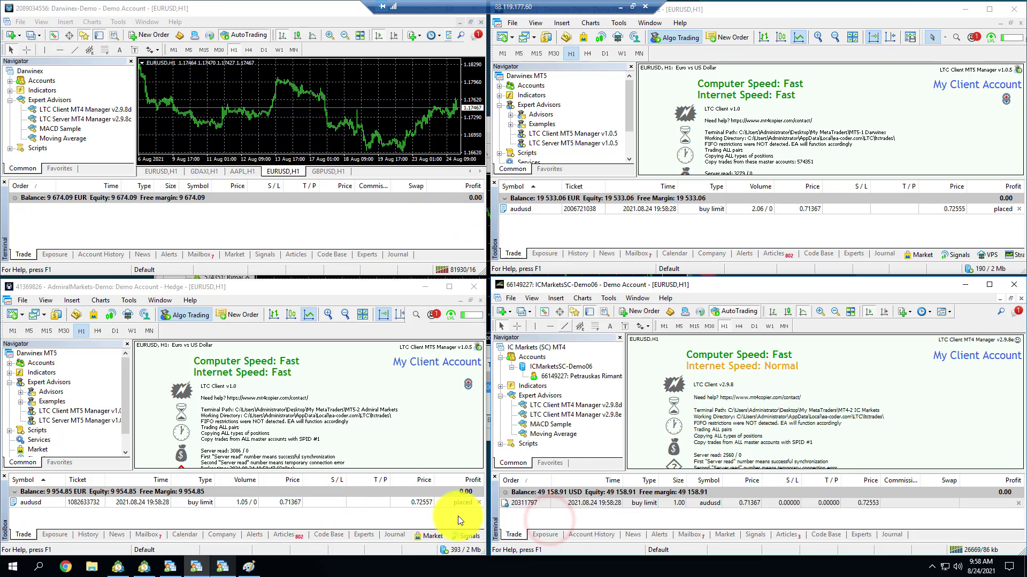
{"action": "left_click", "coordinate": [538, 230]}
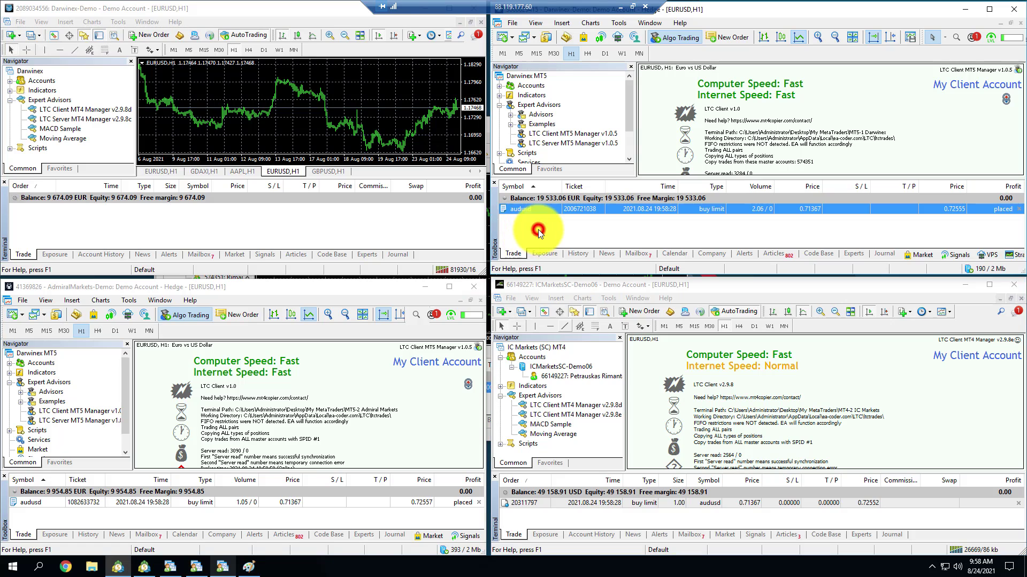
{"action": "left_click", "coordinate": [223, 567]}
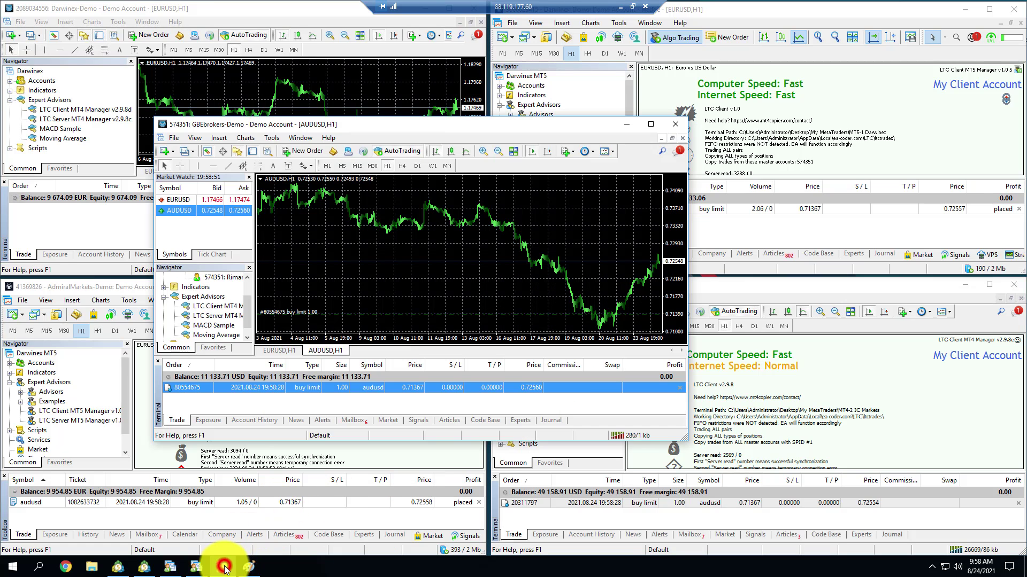
{"action": "left_click", "coordinate": [680, 387]}
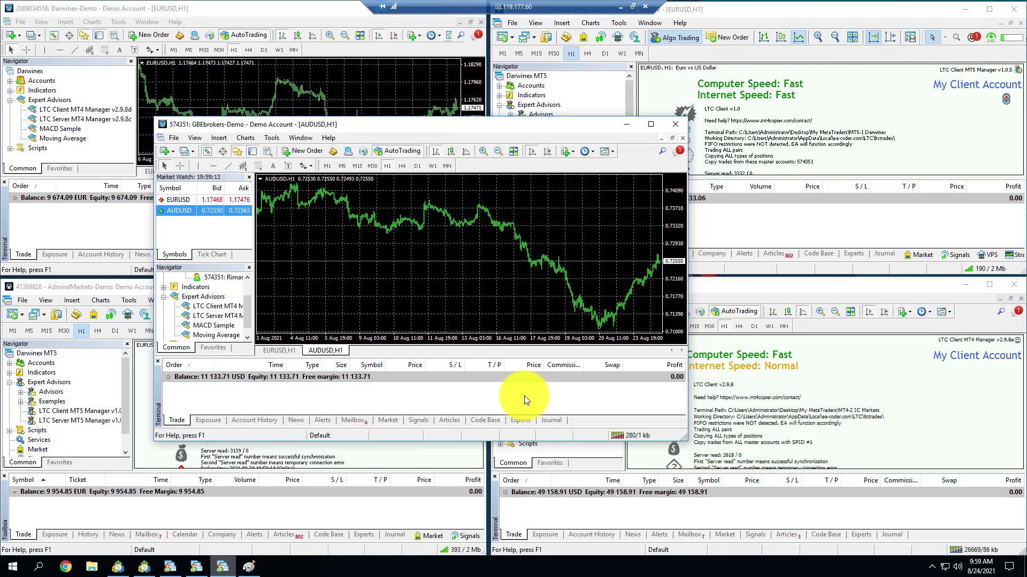
Change the LTC Server EA's Signal_Provider_ID to 200 on the GBEbrokers EURUSD chart and apply it.
{"action": "left_click", "coordinate": [279, 351]}
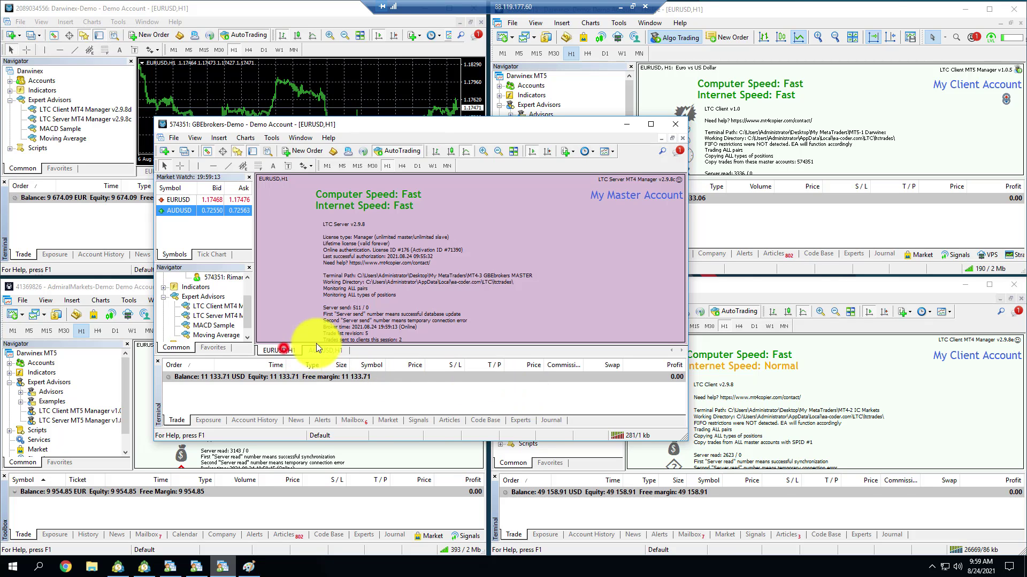
{"action": "left_click", "coordinate": [678, 180]}
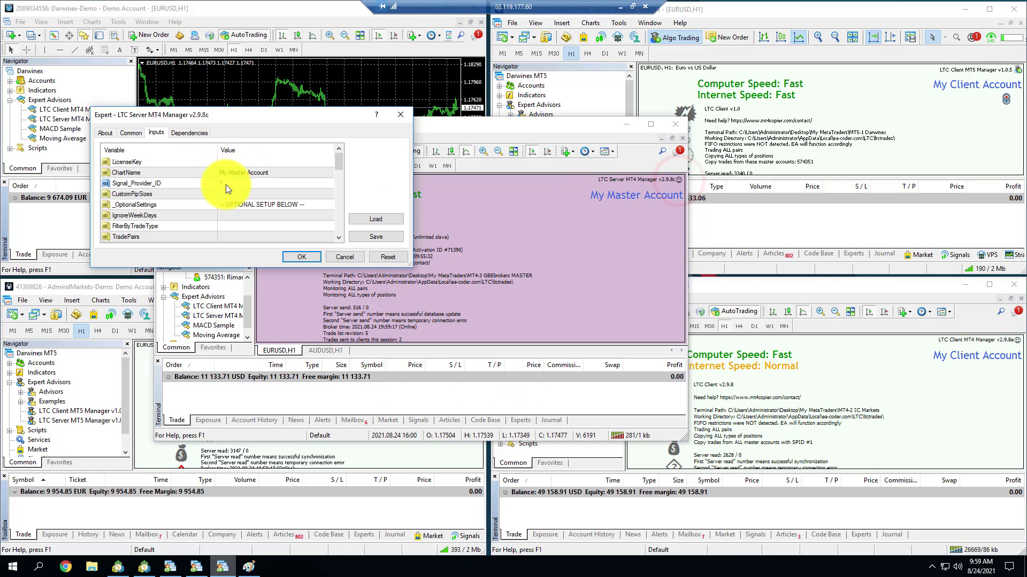
{"action": "left_click", "coordinate": [234, 183]}
{"action": "left_click", "coordinate": [234, 183]}
{"action": "type", "text": "2"}
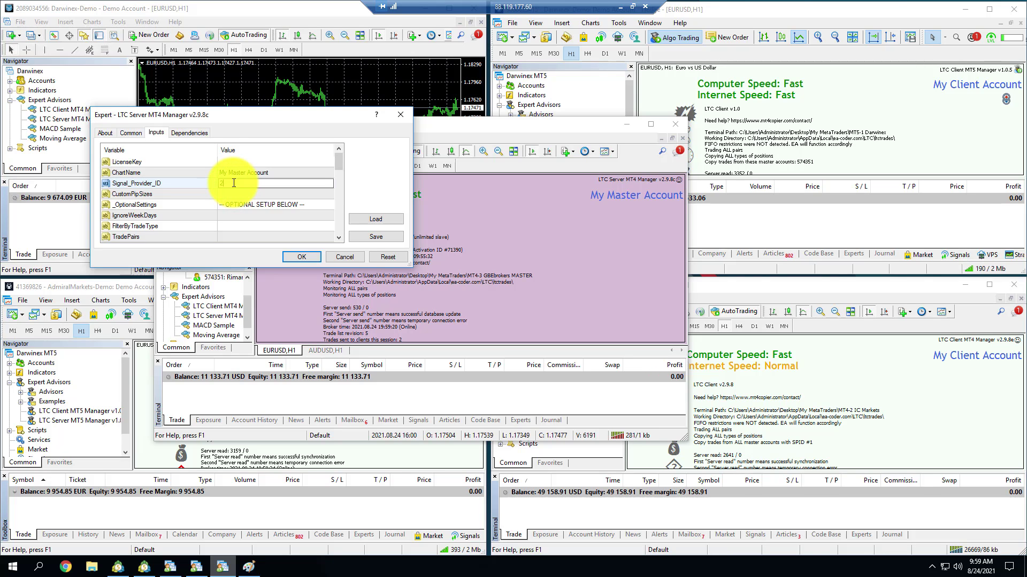
{"action": "type", "text": "00"}
{"action": "key", "text": "Return"}
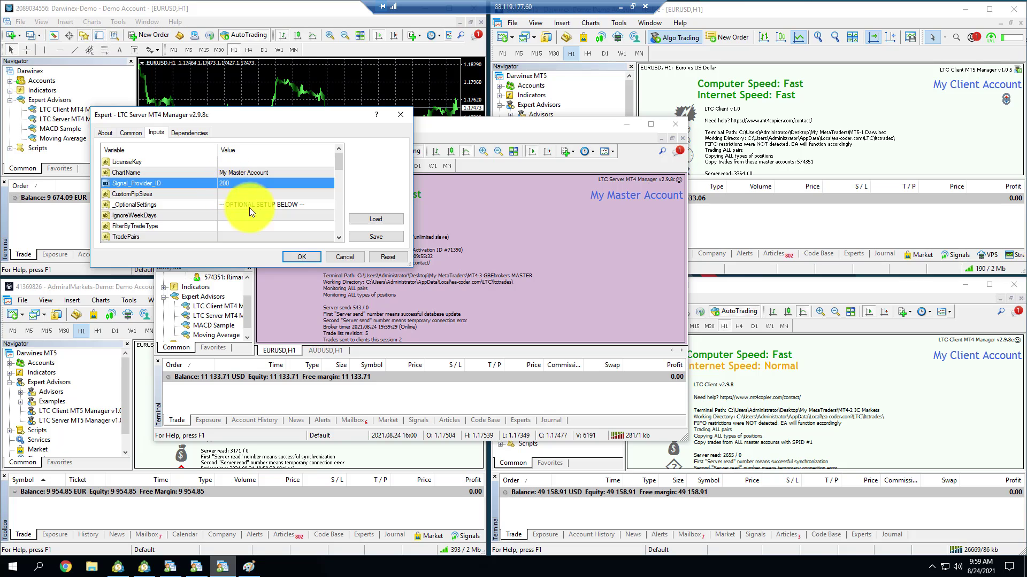
{"action": "left_click", "coordinate": [298, 257]}
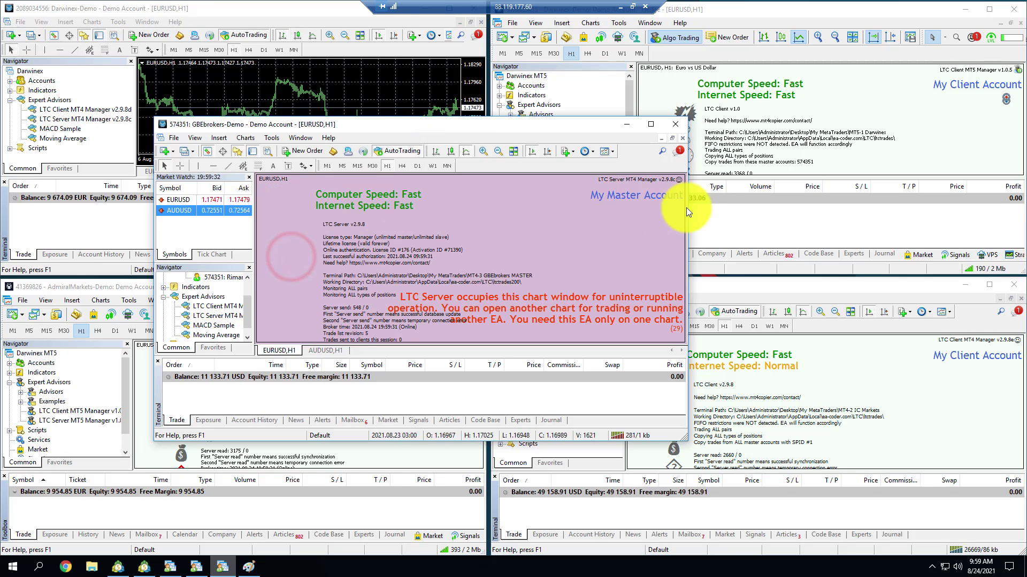
{"action": "left_click", "coordinate": [757, 219]}
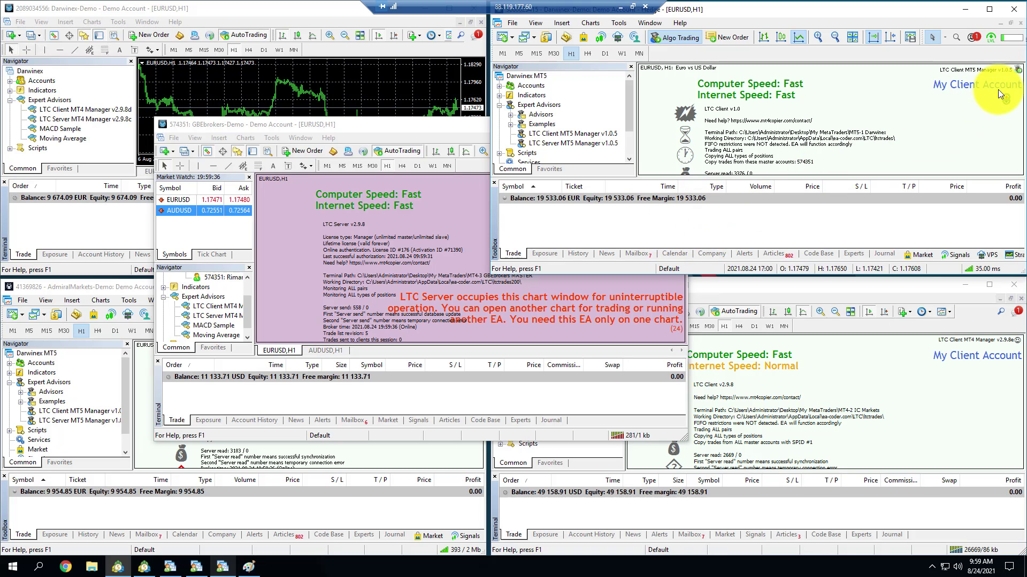
Review the LTC Client EA's Signal_Provider_ID setting and cancel without changes.
{"action": "double_click", "coordinate": [1018, 70]}
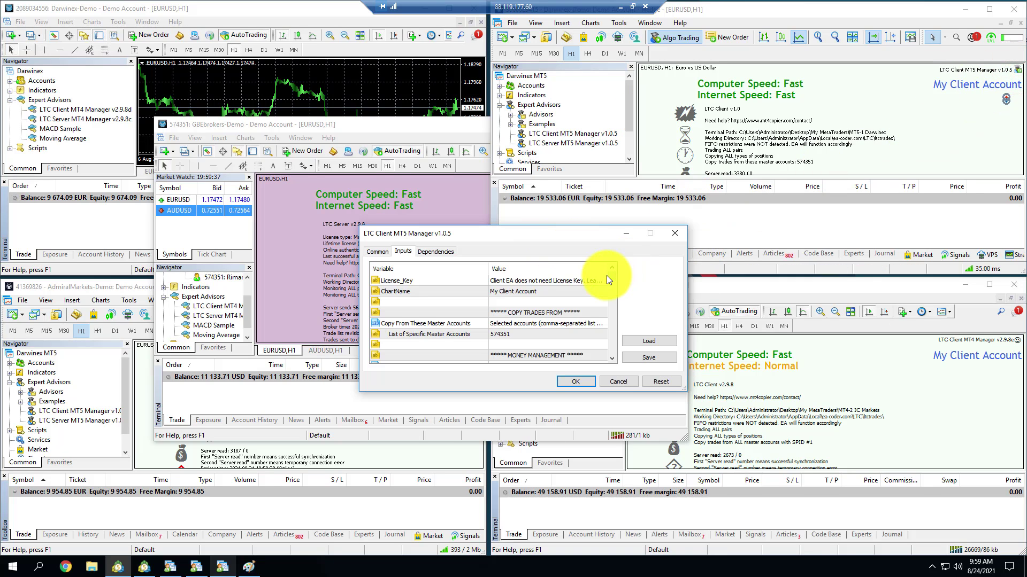
{"action": "left_click_drag", "start_coordinate": [611, 278], "coordinate": [613, 354]}
{"action": "left_click", "coordinate": [511, 356]}
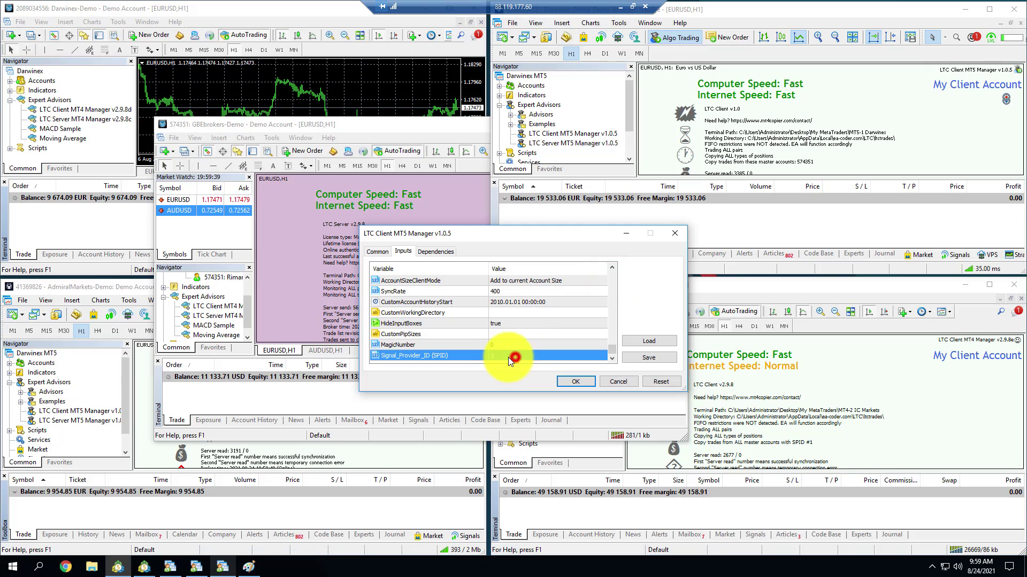
{"action": "left_click", "coordinate": [609, 381]}
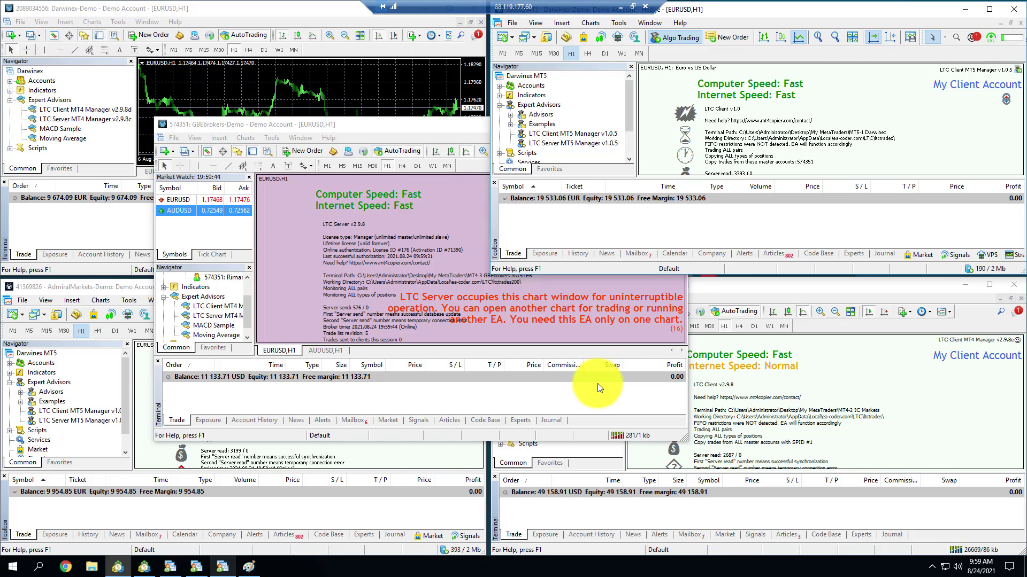
Place a EURUSD buy limit from the Darwinex MT4 chart and check its copies on ICMarkets and AdmiralMarkets.
{"action": "left_click", "coordinate": [340, 85]}
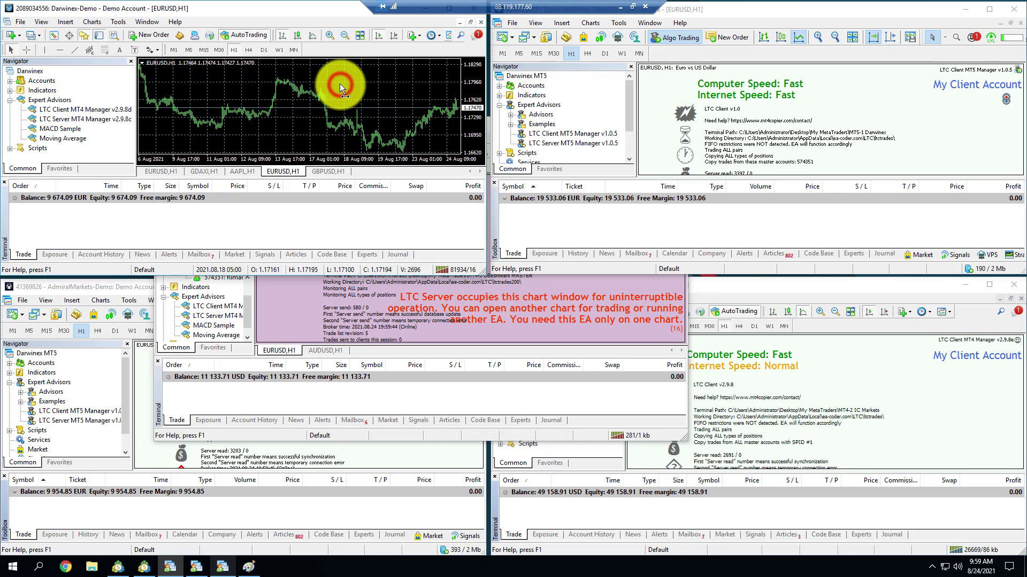
{"action": "right_click", "coordinate": [324, 140]}
{"action": "left_click", "coordinate": [334, 148]}
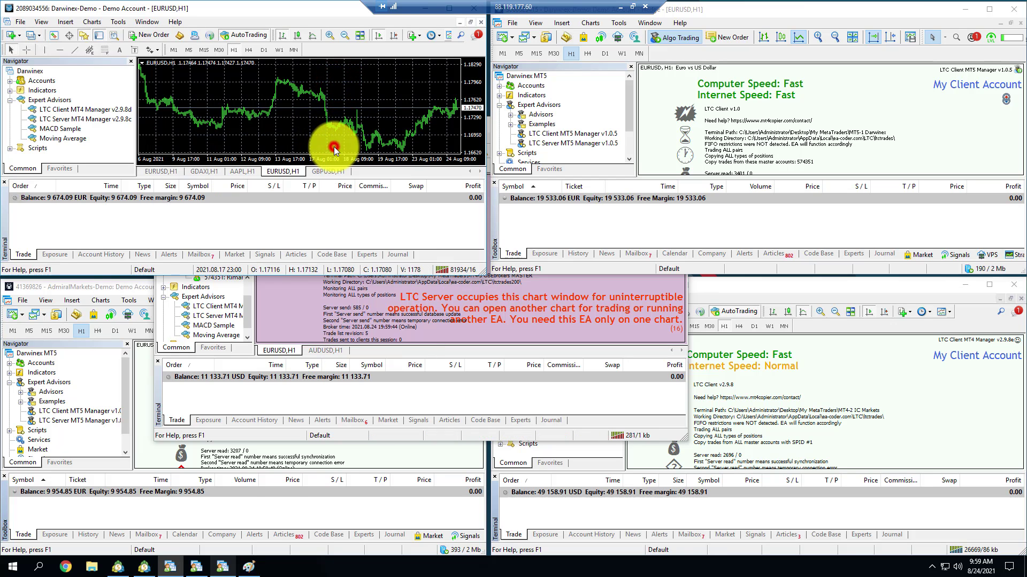
{"action": "left_click", "coordinate": [504, 518]}
{"action": "left_click", "coordinate": [452, 518]}
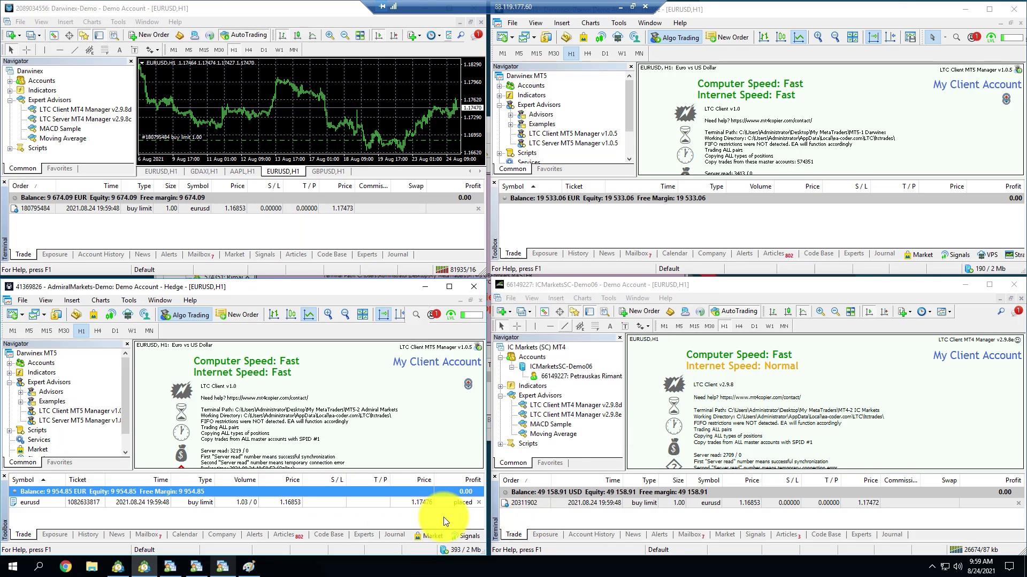
Check the Darwinex MT5 client's Signal_Provider_ID (1) and its specific master accounts list, then close.
{"action": "left_click", "coordinate": [599, 225]}
{"action": "double_click", "coordinate": [1018, 70]}
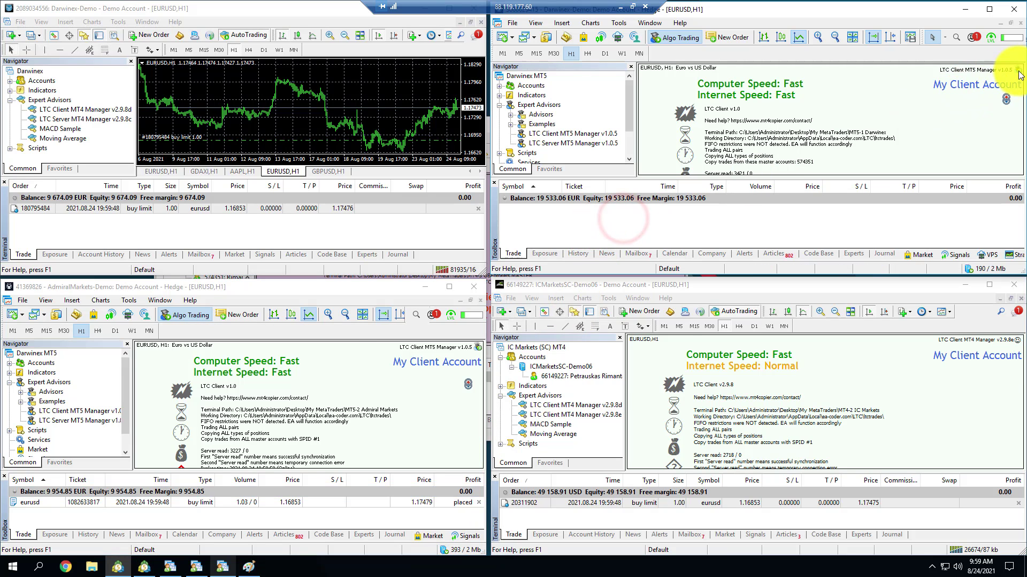
{"action": "mouse_move", "coordinate": [610, 278]}
{"action": "left_mouse_down"}
{"action": "mouse_move", "coordinate": [612, 361]}
{"action": "mouse_move", "coordinate": [611, 267]}
{"action": "left_mouse_up"}
{"action": "left_click", "coordinate": [505, 354]}
{"action": "left_click", "coordinate": [508, 337]}
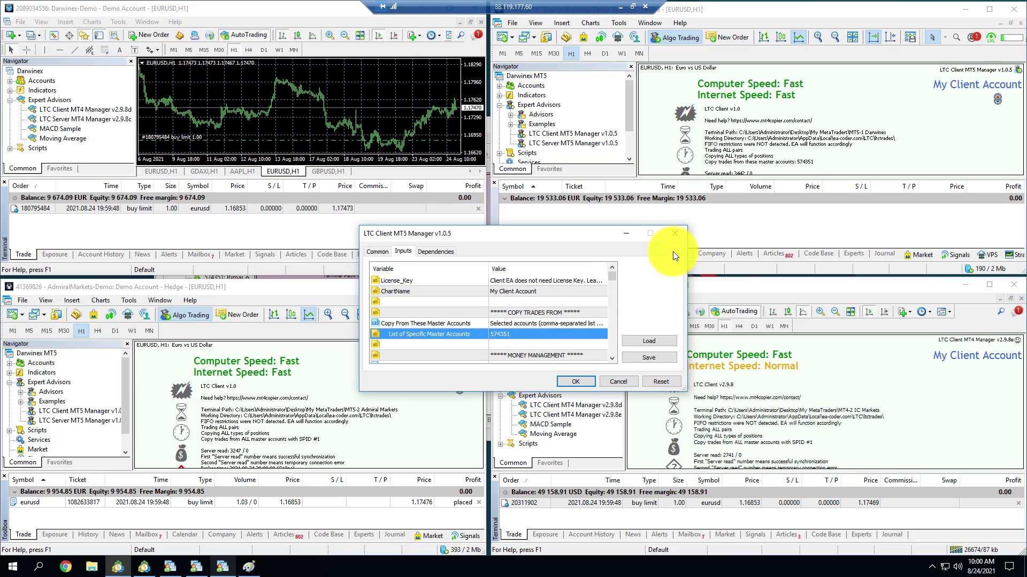
{"action": "left_click", "coordinate": [675, 234]}
Place an AUDUSD buy limit at 0.71180 on the GBEbrokers master.
{"action": "left_click", "coordinate": [221, 568]}
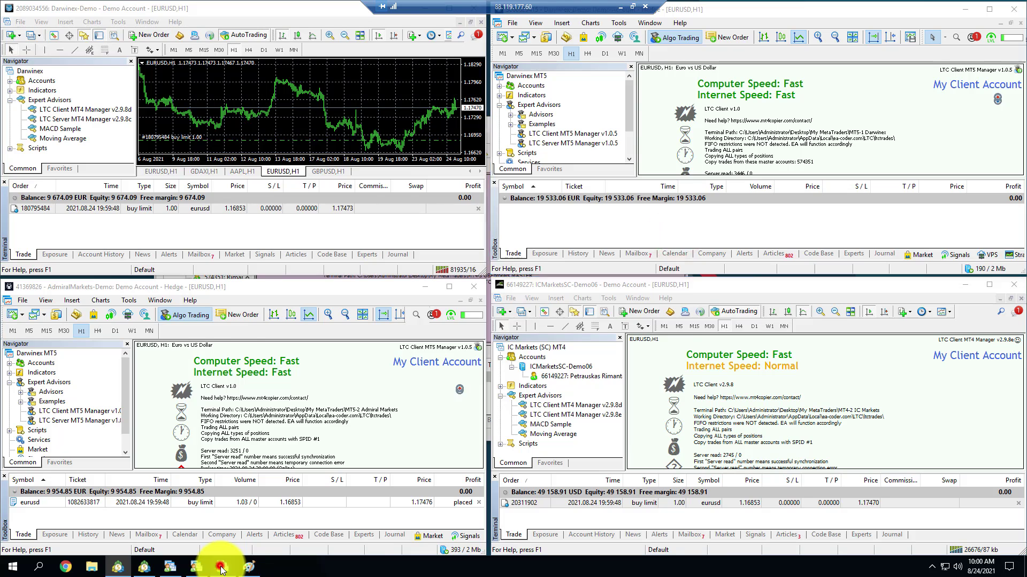
{"action": "left_click", "coordinate": [333, 351]}
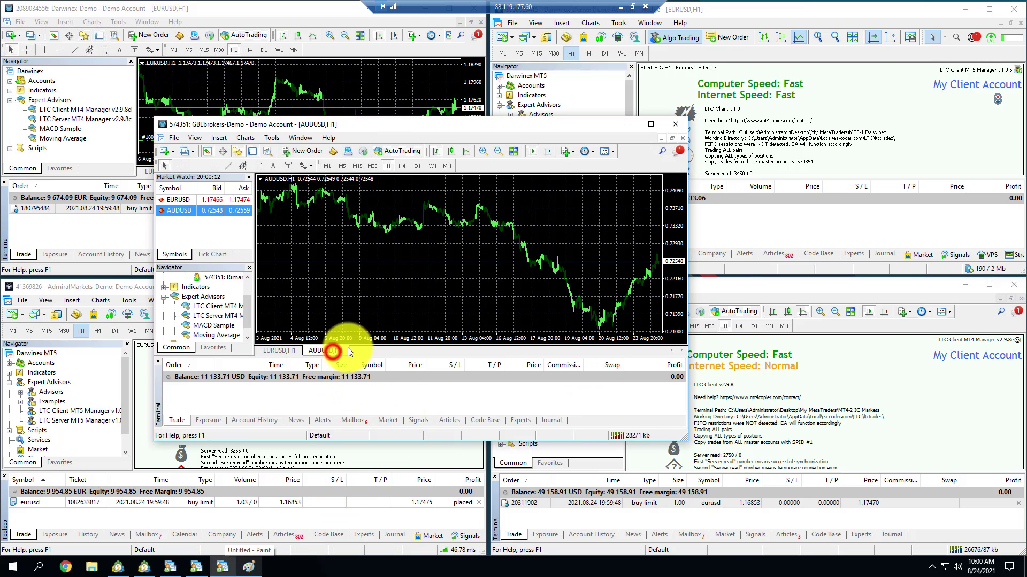
{"action": "right_click", "coordinate": [454, 323]}
{"action": "left_click", "coordinate": [464, 330]}
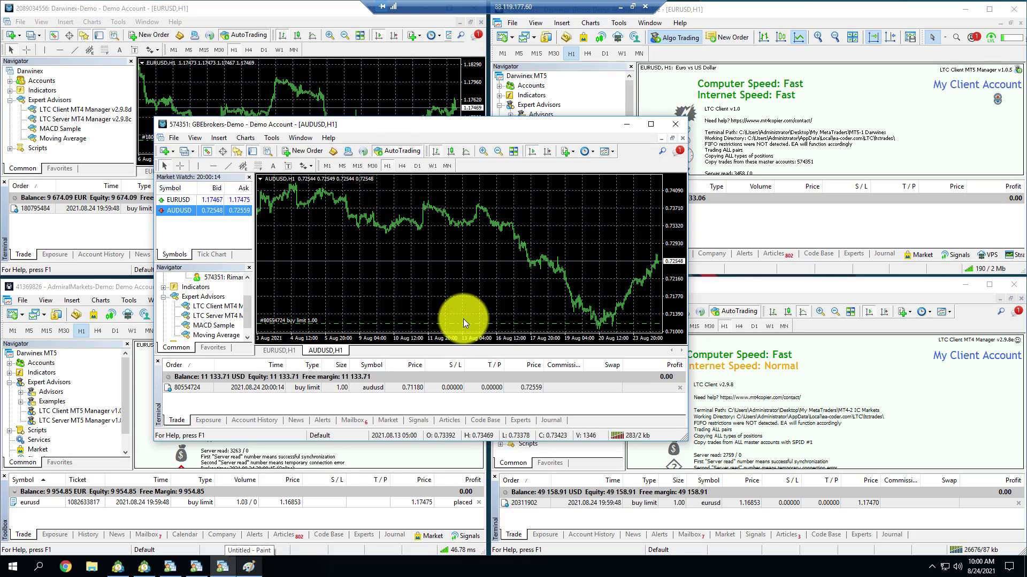
Set the Darwinex MT5 client EA's Signal_Provider_ID to 200.
{"action": "left_click", "coordinate": [778, 218]}
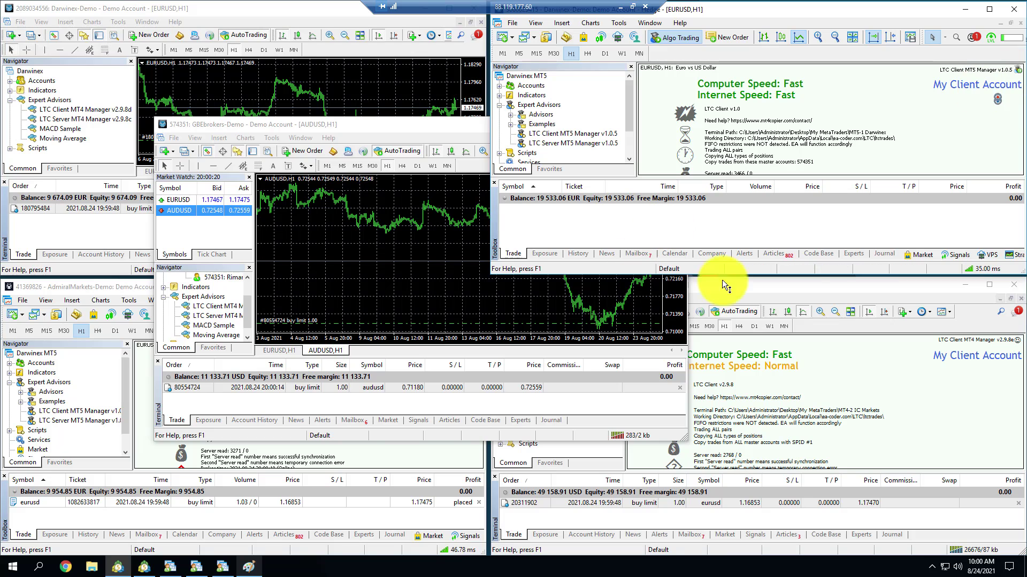
{"action": "left_click", "coordinate": [1018, 70]}
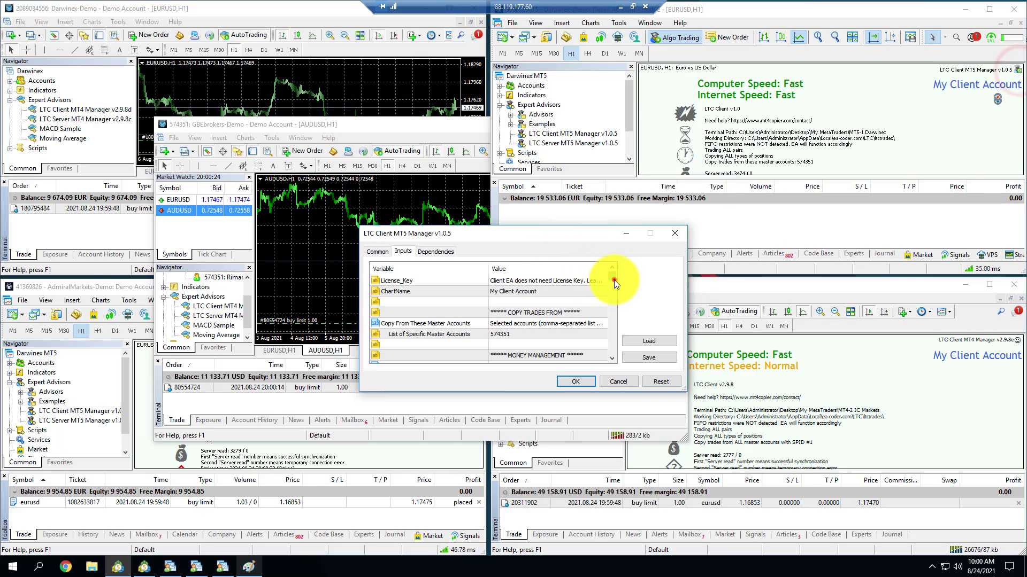
{"action": "left_click_drag", "start_coordinate": [614, 280], "coordinate": [611, 353]}
{"action": "double_click", "coordinate": [558, 356]}
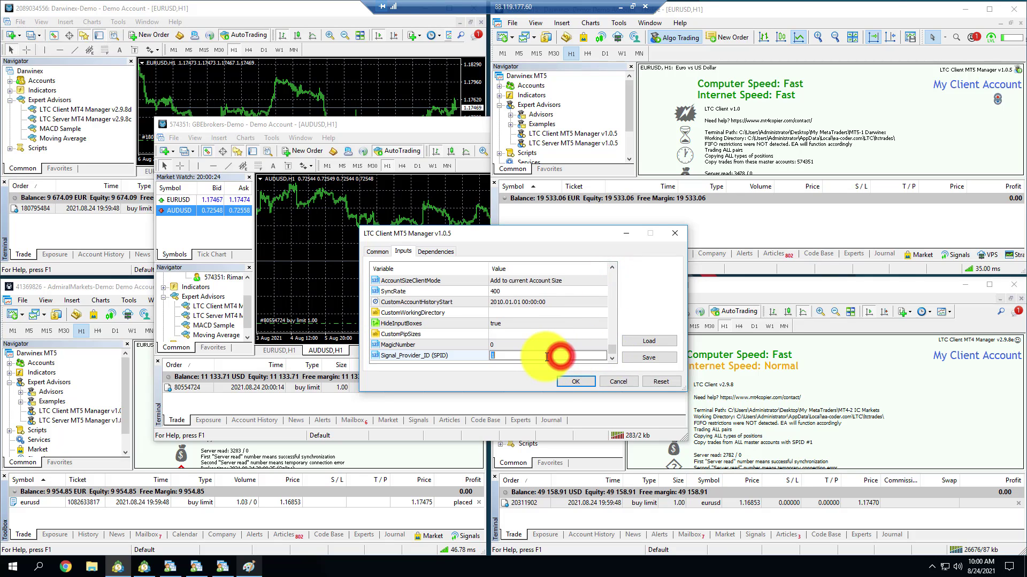
{"action": "type", "text": "200"}
{"action": "key", "text": "Return"}
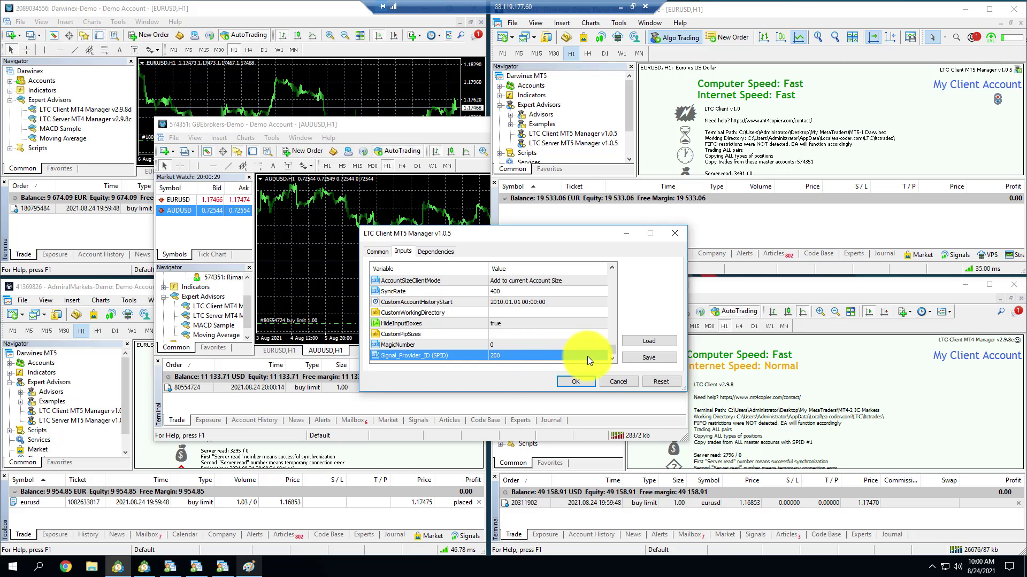
Switch Copy From These Master Accounts to a different master source and apply the settings.
{"action": "left_click_drag", "start_coordinate": [611, 349], "coordinate": [613, 277]}
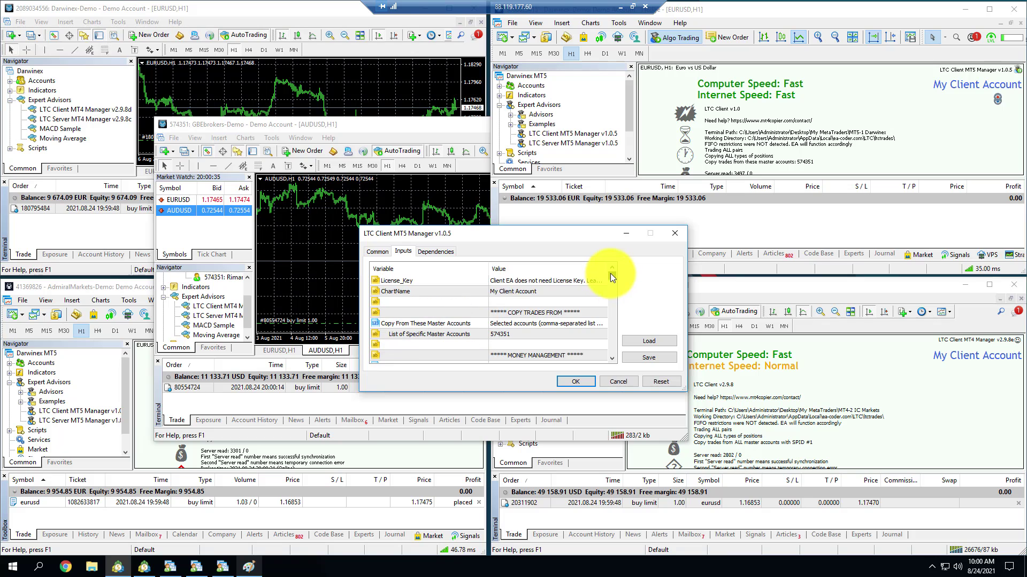
{"action": "left_click", "coordinate": [508, 335]}
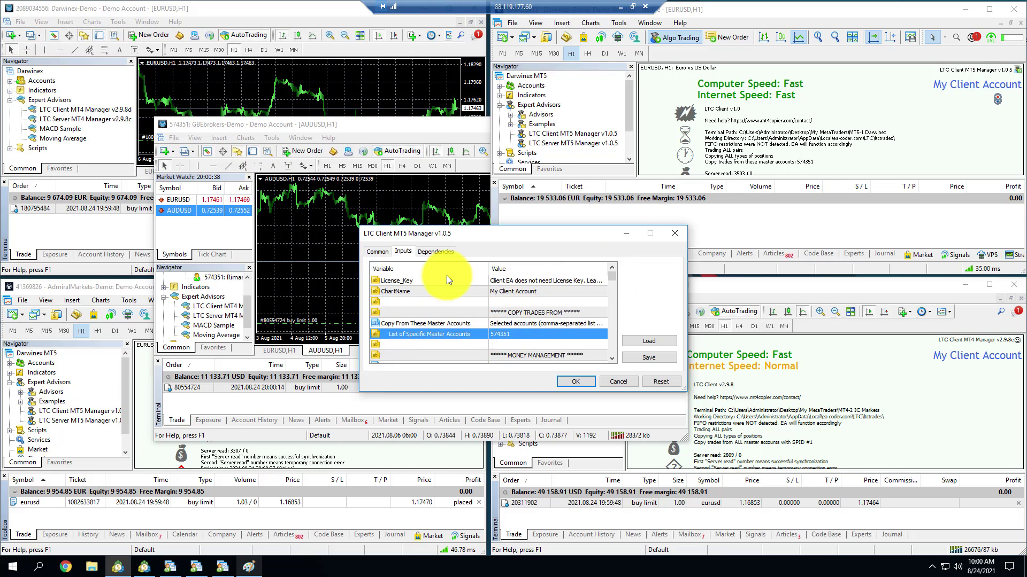
{"action": "left_click", "coordinate": [504, 324]}
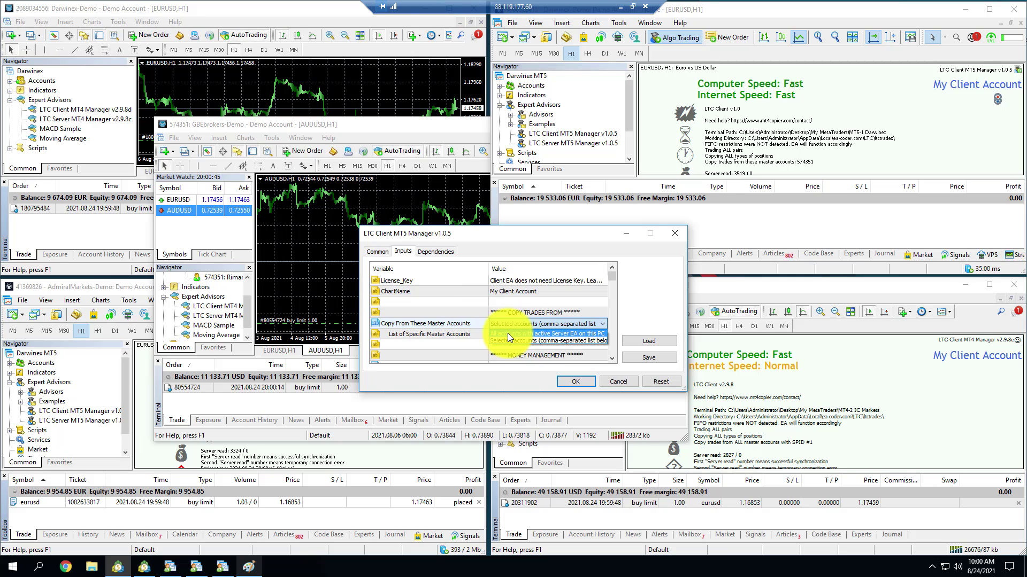
{"action": "left_click", "coordinate": [508, 333]}
{"action": "left_click", "coordinate": [575, 381]}
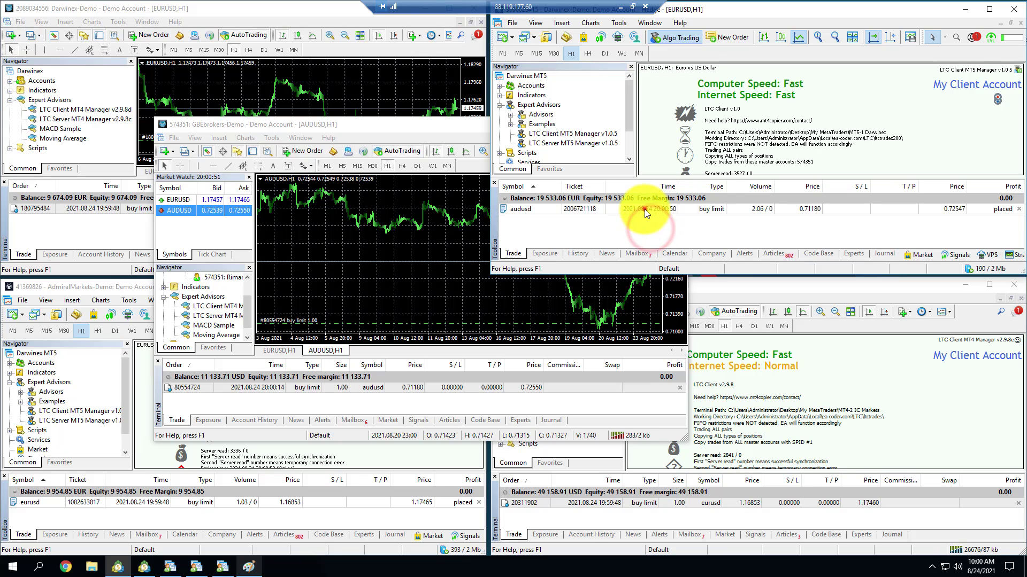
Cancel the AUDUSD and EURUSD buy limit test orders, then switch the master chart back to EURUSD.
{"action": "left_click", "coordinate": [645, 210]}
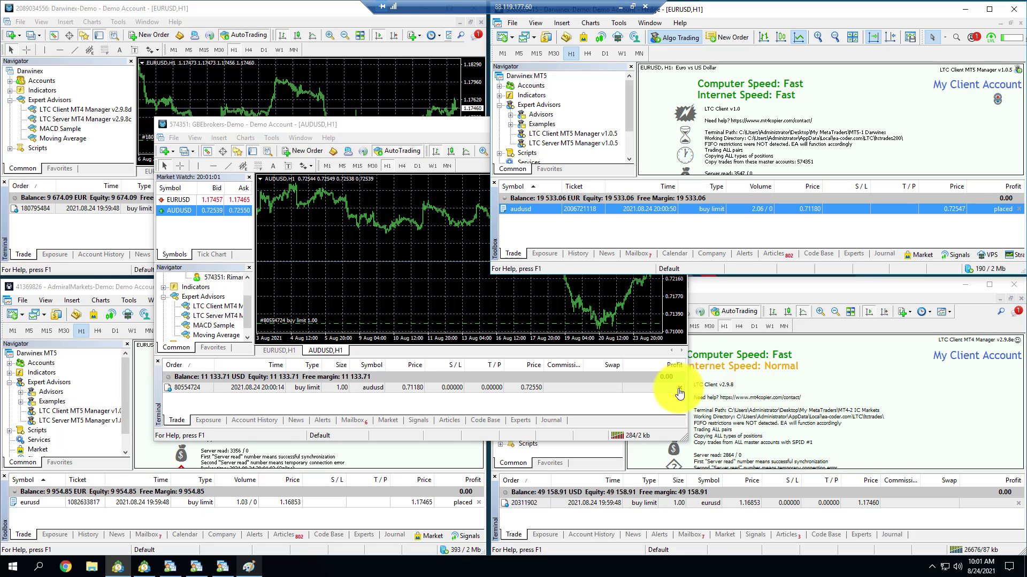
{"action": "left_click", "coordinate": [679, 388]}
{"action": "left_click", "coordinate": [108, 225]}
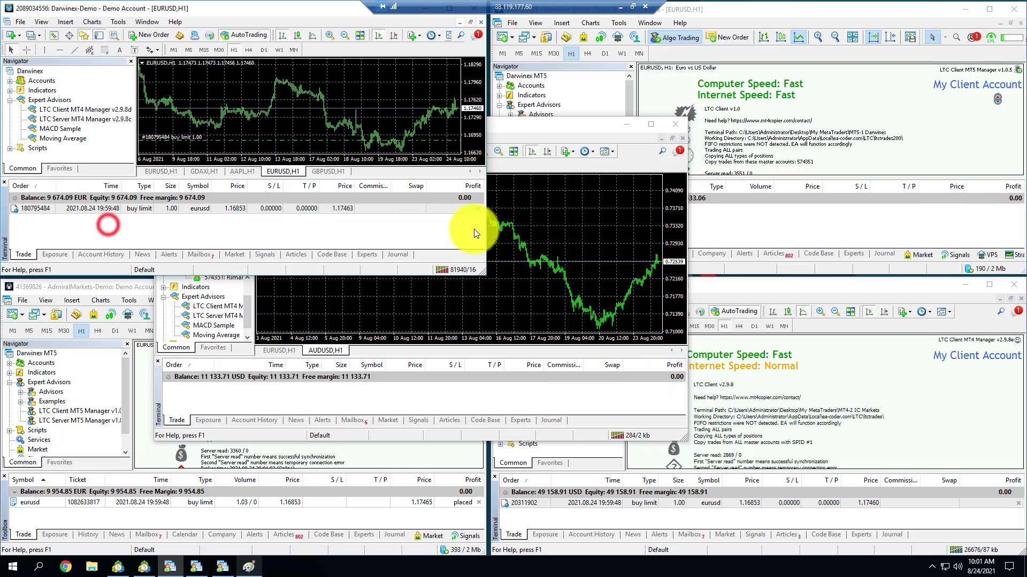
{"action": "left_click", "coordinate": [477, 208]}
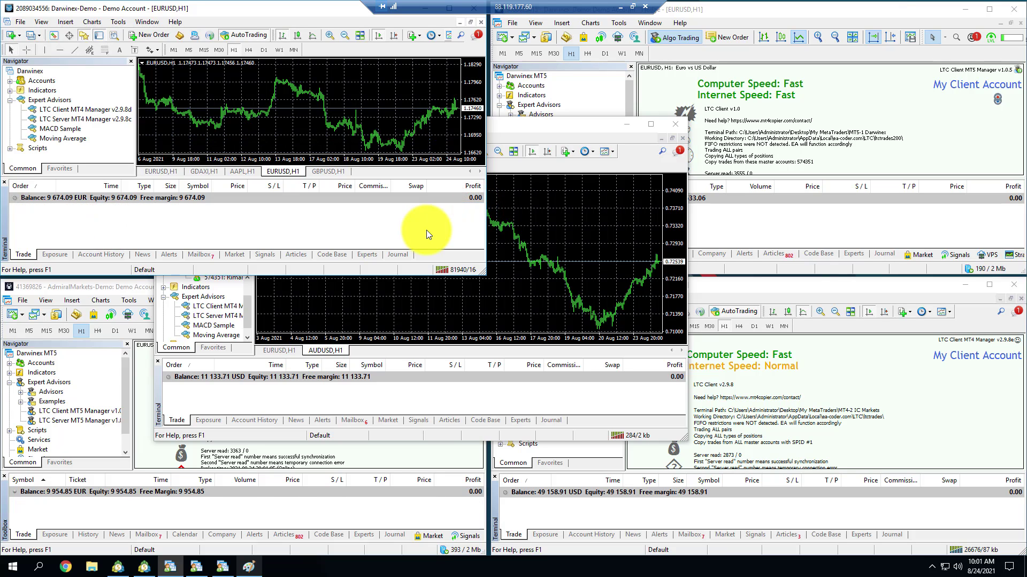
{"action": "left_click", "coordinate": [582, 130]}
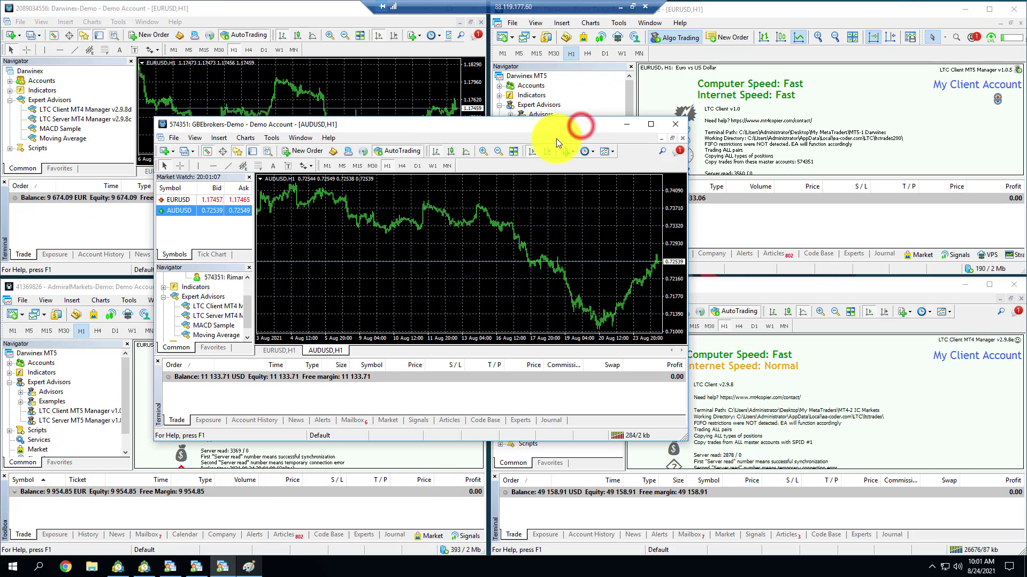
{"action": "left_click", "coordinate": [291, 351]}
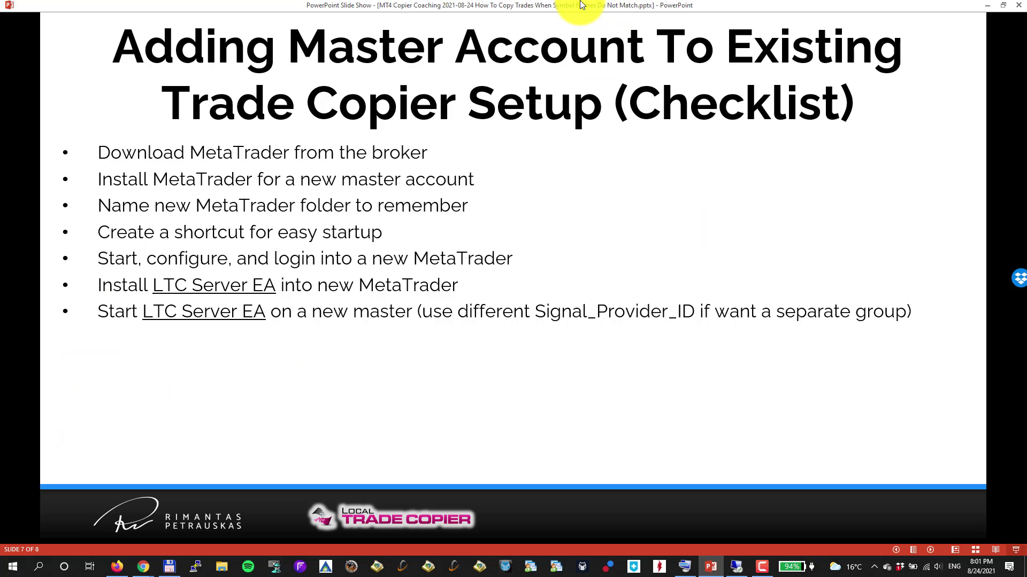
Reveal the same-Signal_Provider_ID and Pending Order Copy Test bullets, then return to the terminals.
{"action": "key", "text": "Right"}
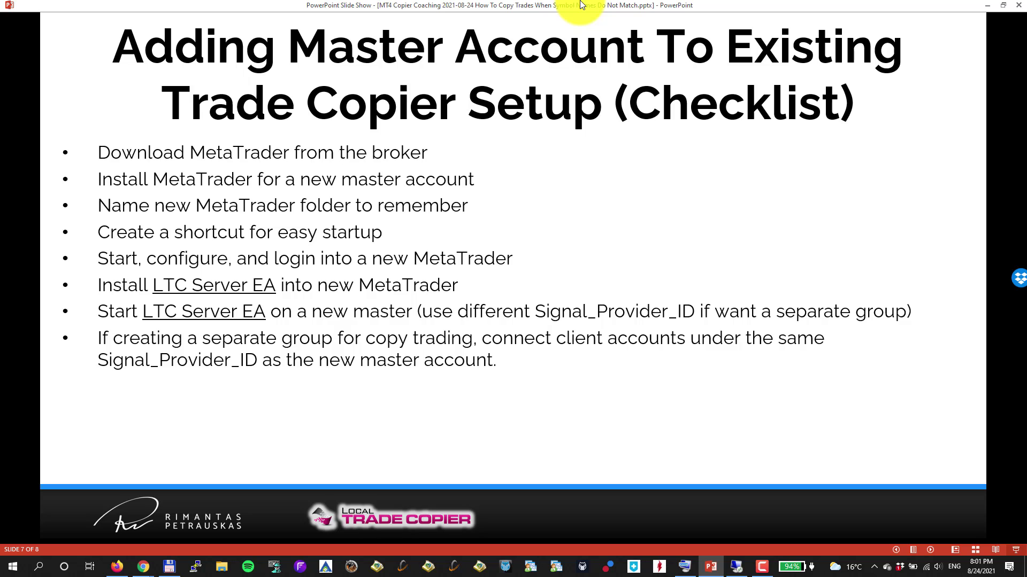
{"action": "key", "text": "Right"}
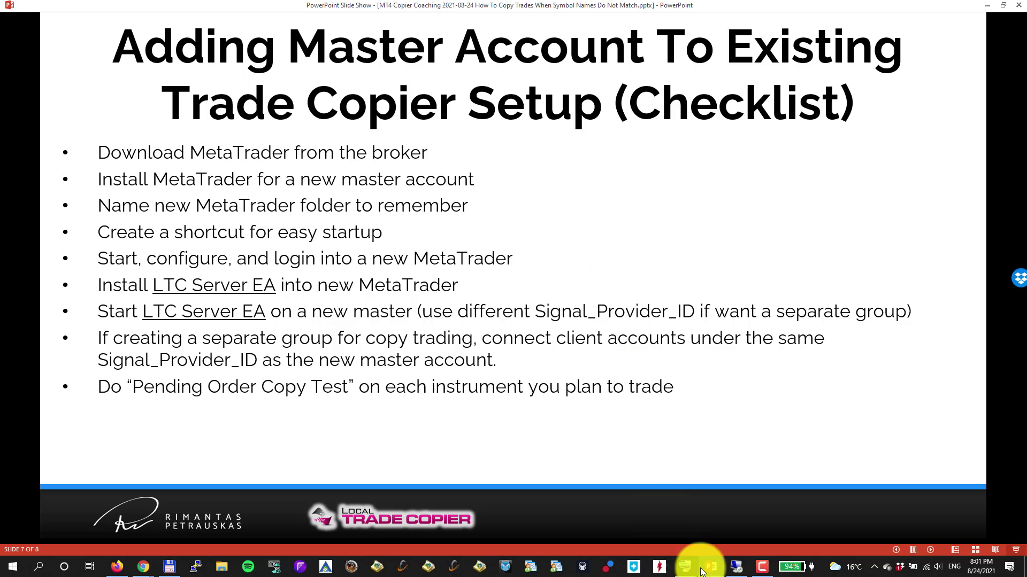
{"action": "left_click", "coordinate": [737, 567]}
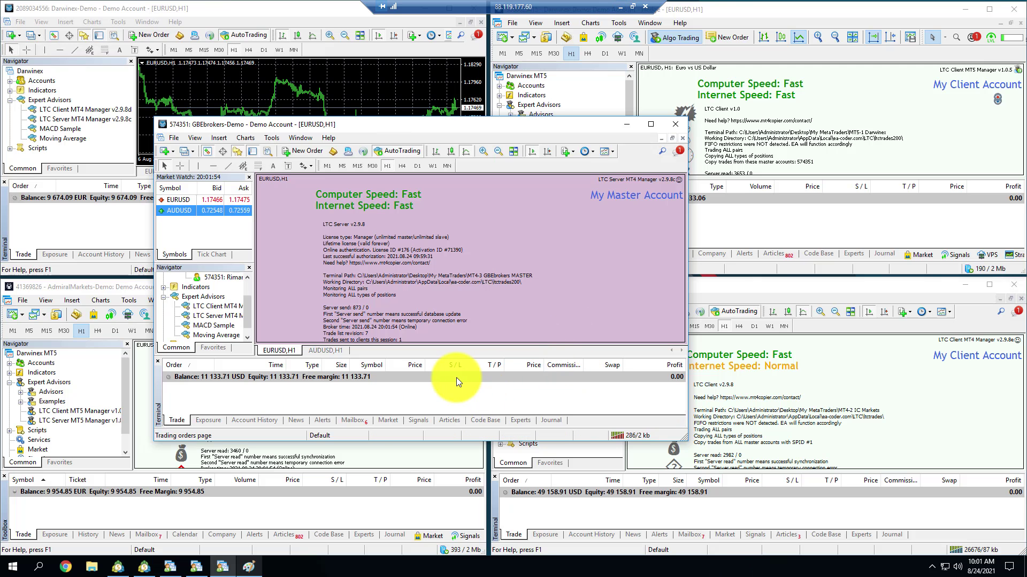
Enable BTCUSD from the Bitcoin symbol group in the master's Market Watch.
{"action": "right_click", "coordinate": [195, 228]}
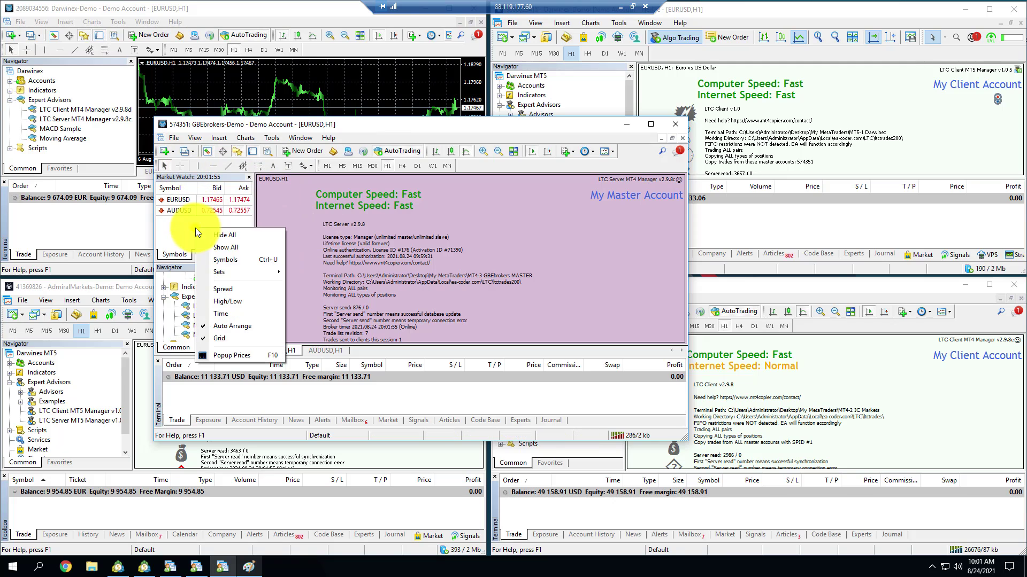
{"action": "left_click", "coordinate": [227, 259]}
{"action": "double_click", "coordinate": [95, 125]}
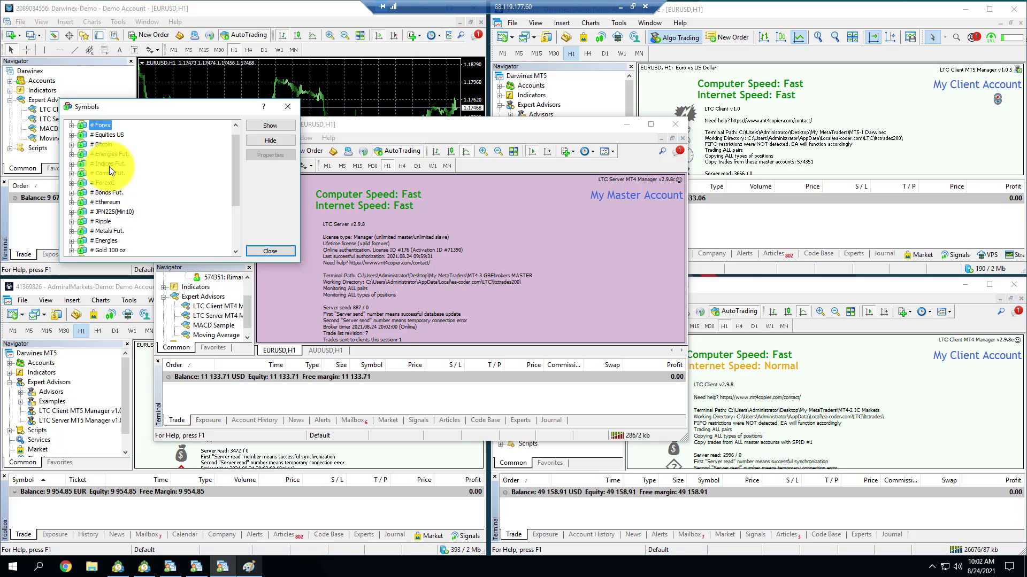
{"action": "scroll", "coordinate": [109, 166], "scroll_direction": "down", "scroll_amount": 3}
{"action": "scroll", "coordinate": [103, 178], "scroll_direction": "up", "scroll_amount": 4}
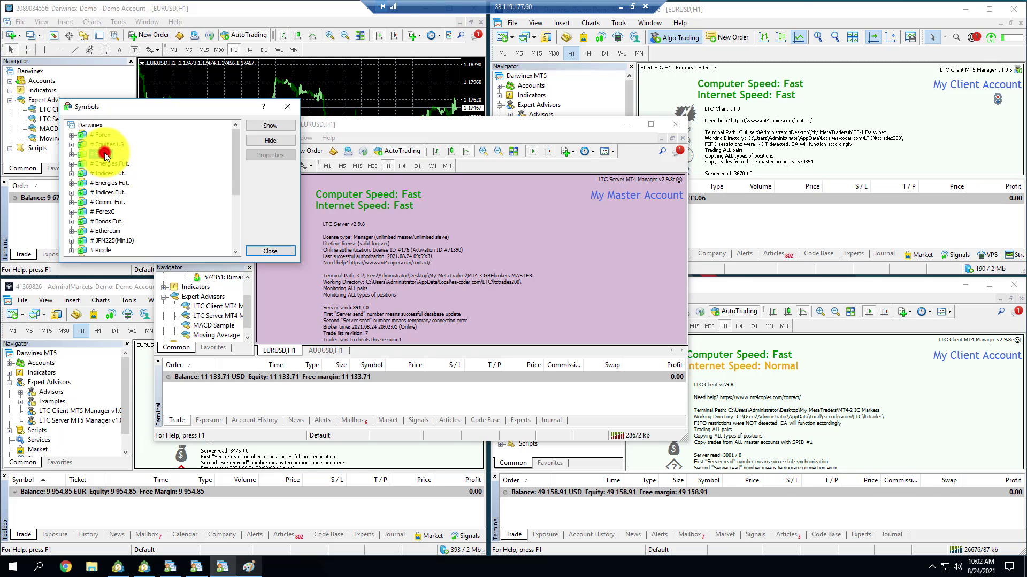
{"action": "double_click", "coordinate": [104, 155]}
{"action": "double_click", "coordinate": [124, 172]}
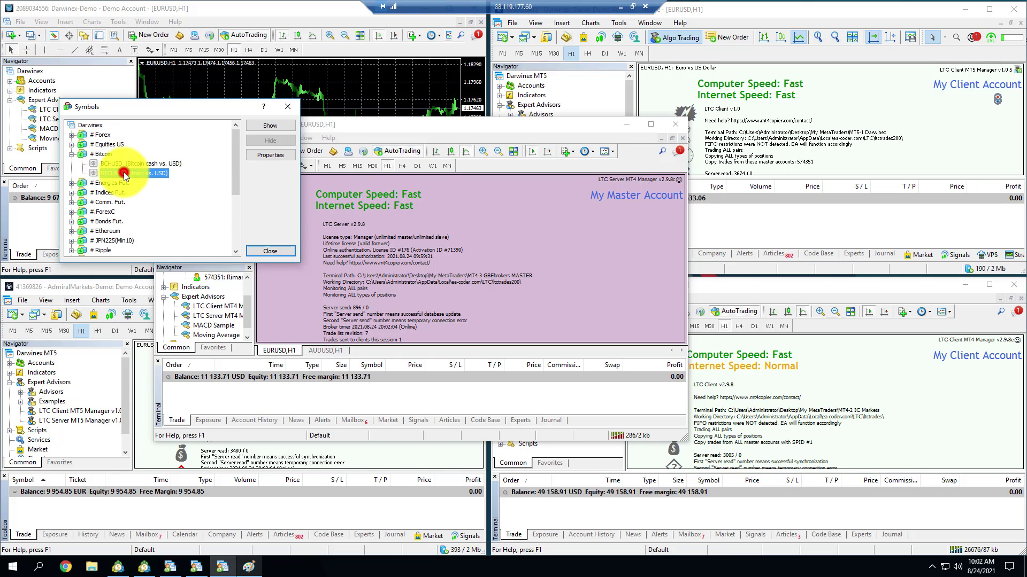
{"action": "left_click", "coordinate": [268, 251]}
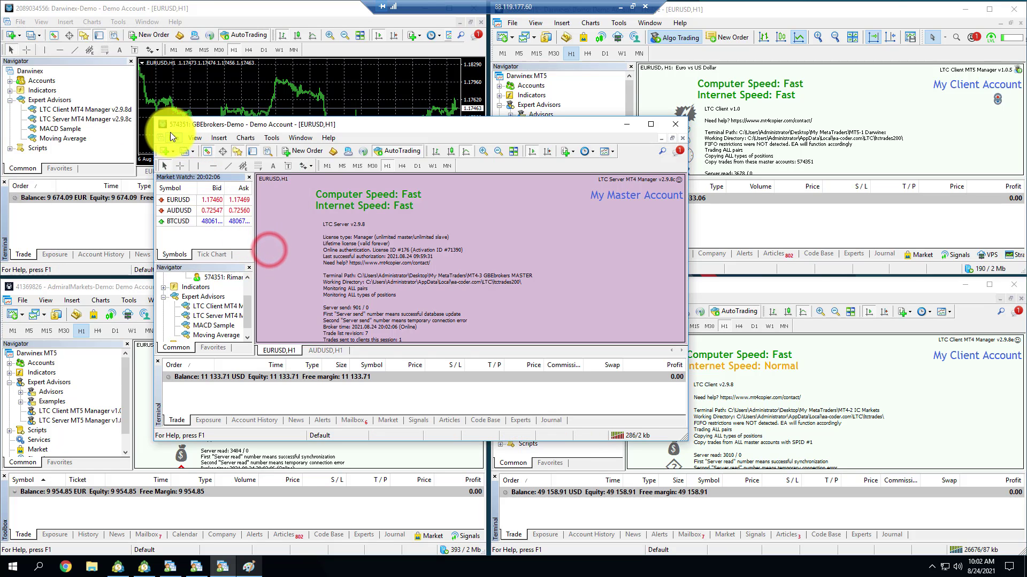
Open a BTCUSD chart and place a 1.00-lot buy limit at 37534.75.
{"action": "left_click", "coordinate": [173, 150]}
{"action": "left_click", "coordinate": [210, 175]}
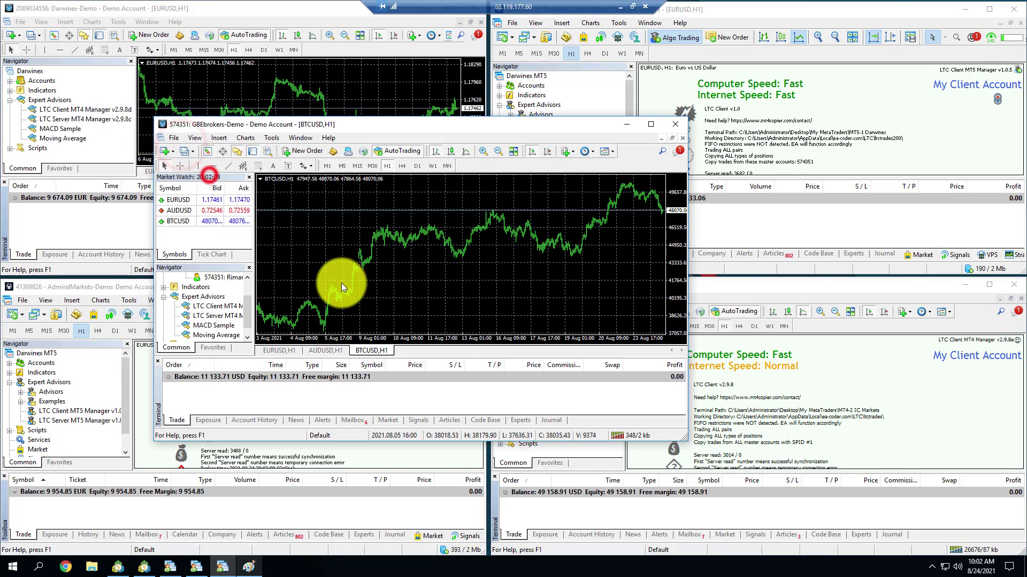
{"action": "right_click", "coordinate": [475, 327]}
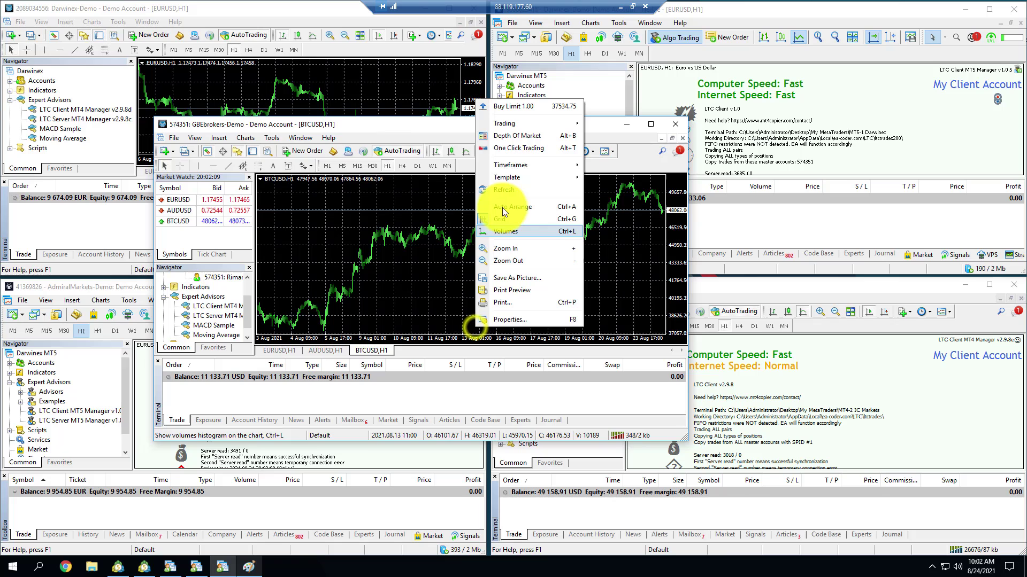
{"action": "left_click", "coordinate": [533, 106]}
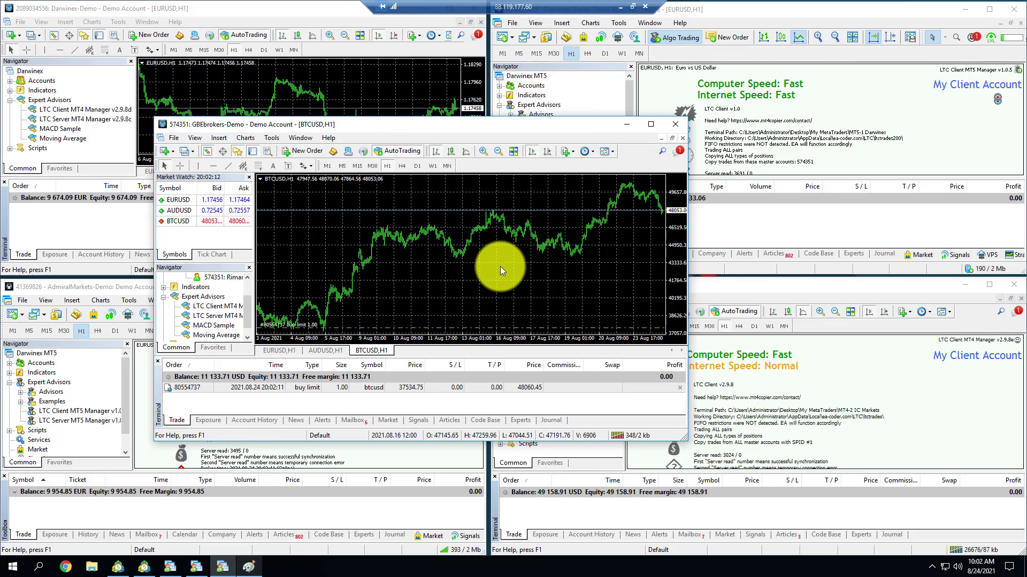
Search the Darwinex MT5 client's symbols for 'bitc' and select XBTUSD.
{"action": "left_click", "coordinate": [733, 228]}
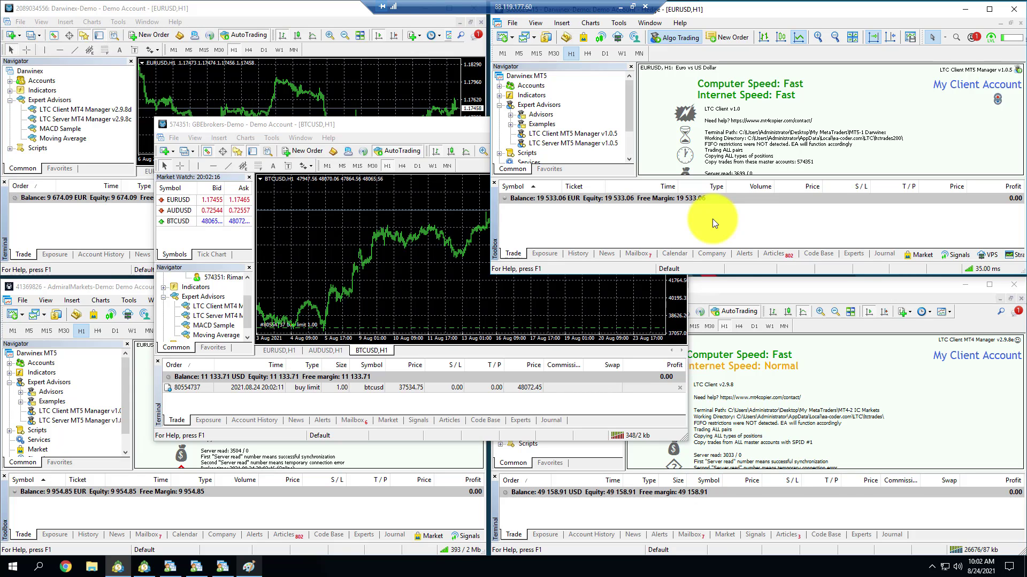
{"action": "key", "text": "ctrl+u"}
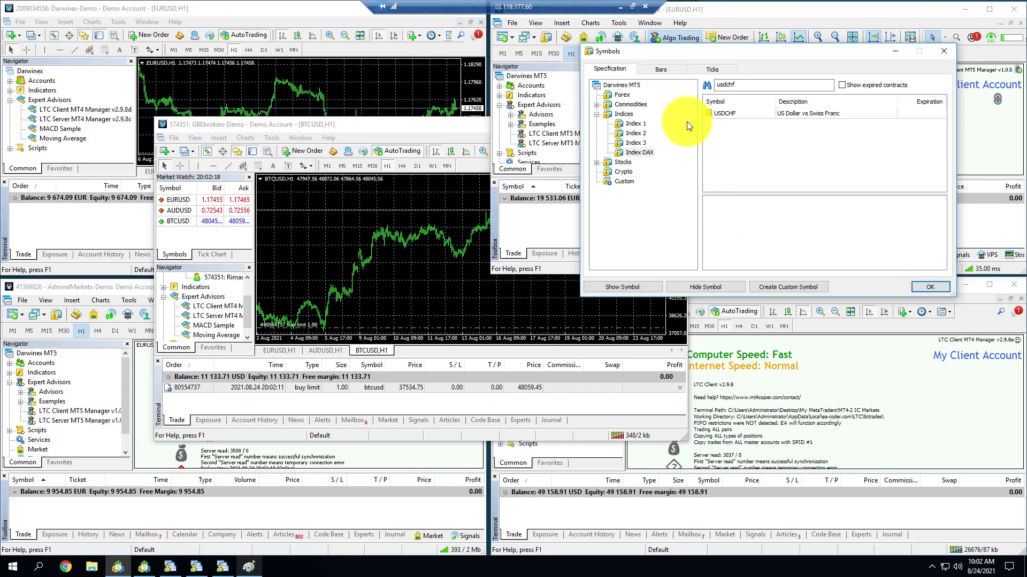
{"action": "double_click", "coordinate": [745, 86]}
{"action": "type", "text": "bitc"}
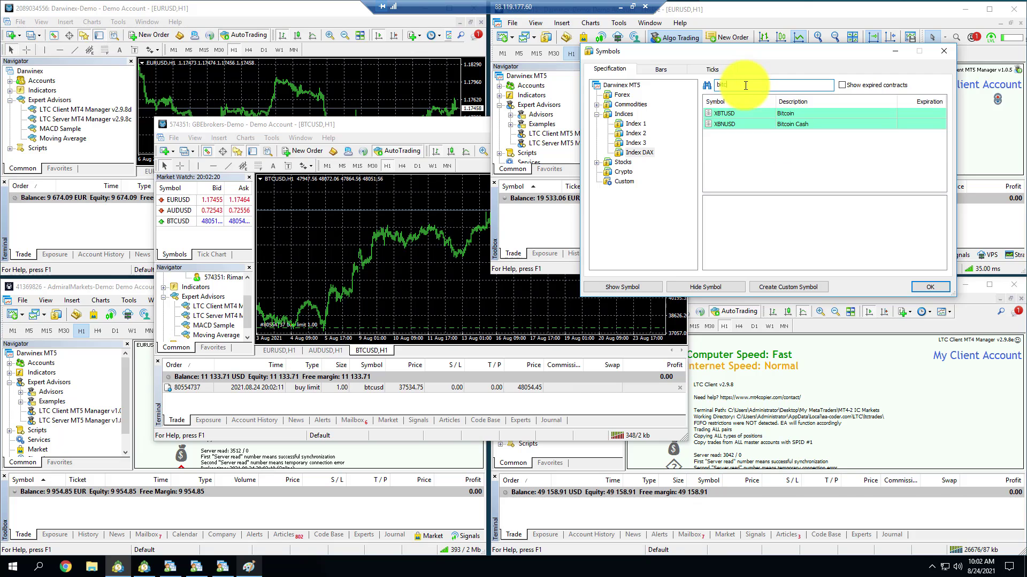
{"action": "left_click", "coordinate": [751, 113]}
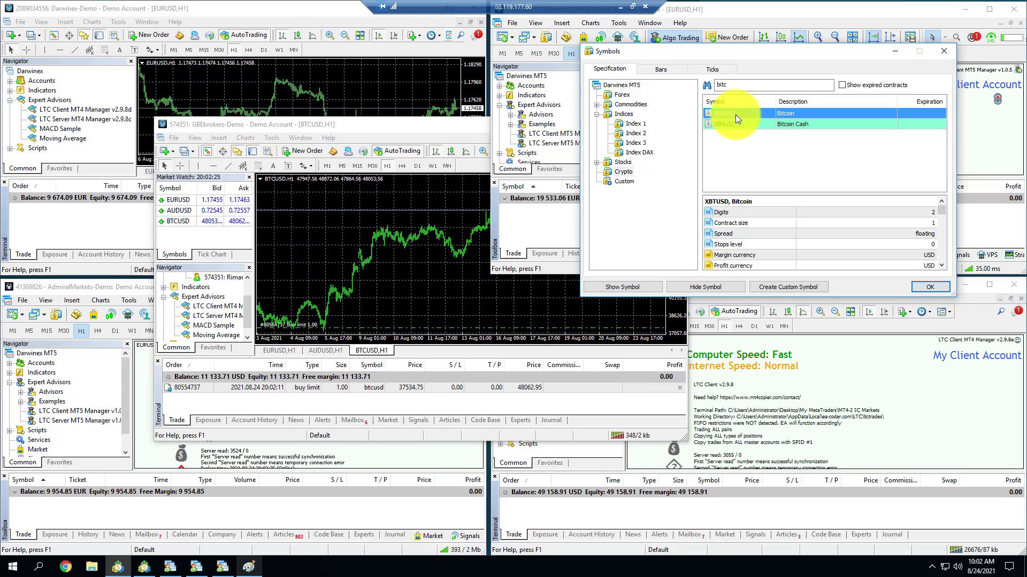
Enable XBTUSD and set the client EA's CustomSymbolMapping to BTCUSD=XBTUSD.
{"action": "double_click", "coordinate": [736, 114]}
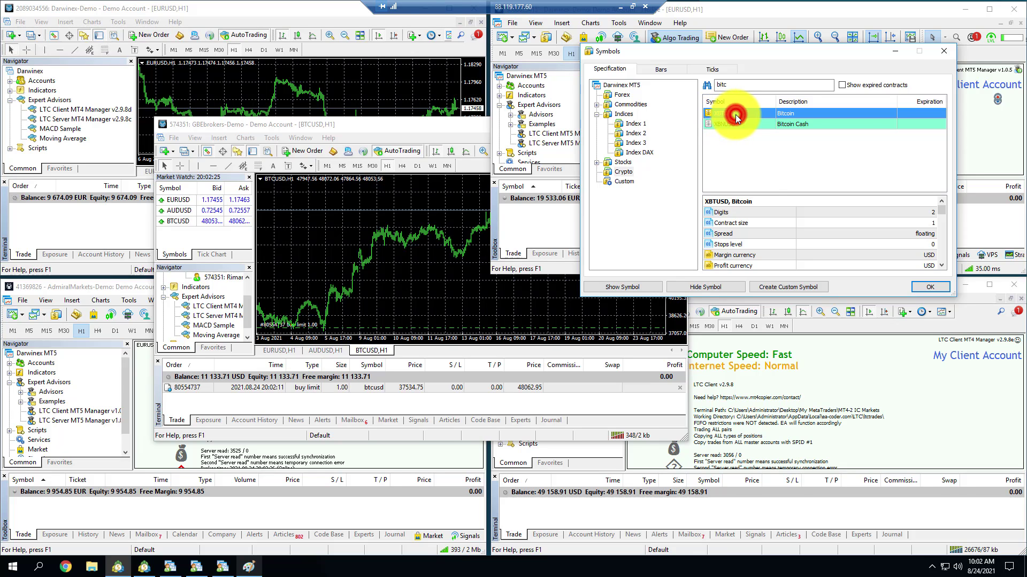
{"action": "left_click", "coordinate": [930, 287]}
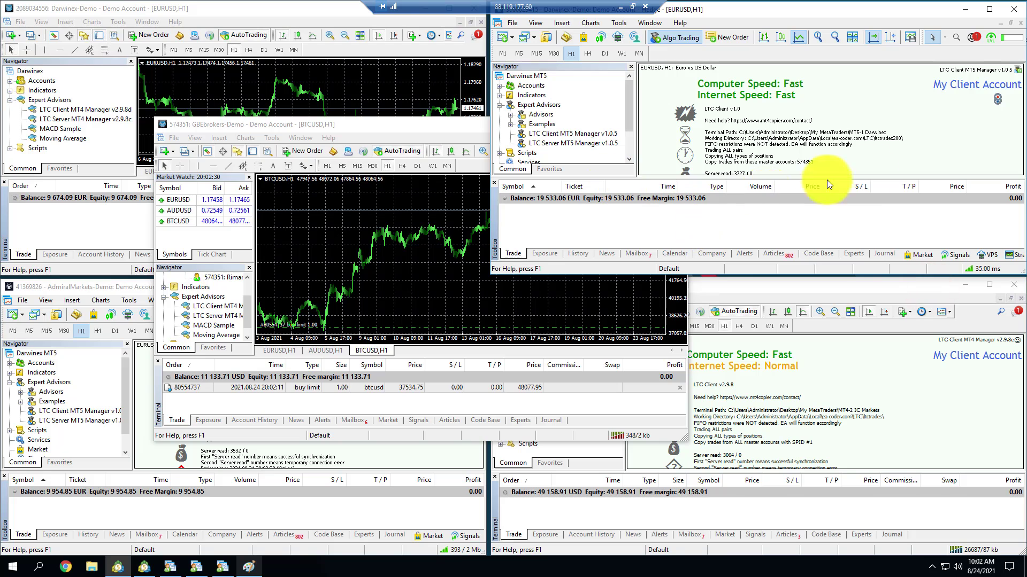
{"action": "double_click", "coordinate": [1018, 70]}
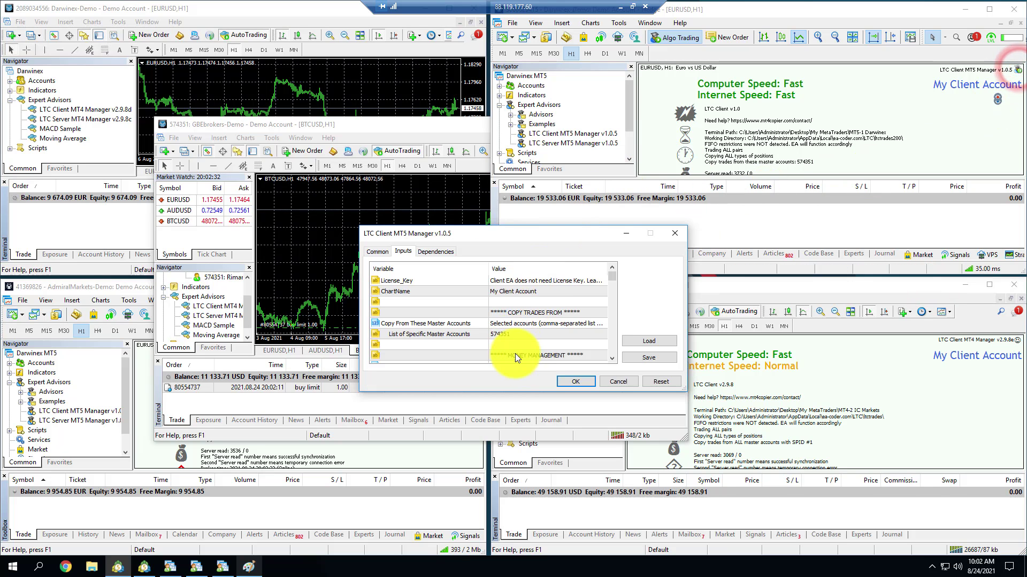
{"action": "scroll", "coordinate": [531, 337], "scroll_direction": "down", "scroll_amount": 5}
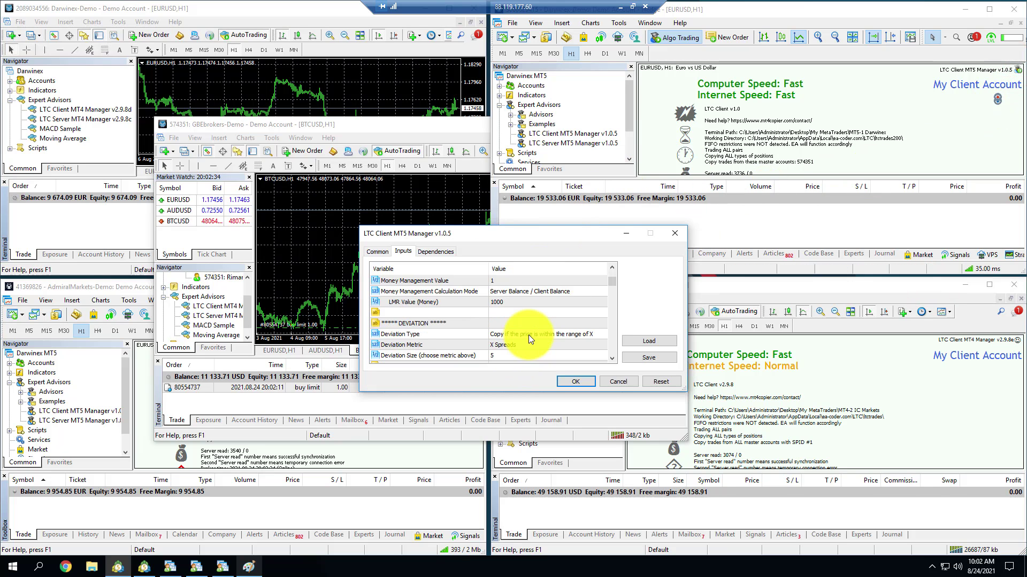
{"action": "scroll", "coordinate": [528, 334], "scroll_direction": "down", "scroll_amount": 1}
{"action": "left_click", "coordinate": [501, 344]}
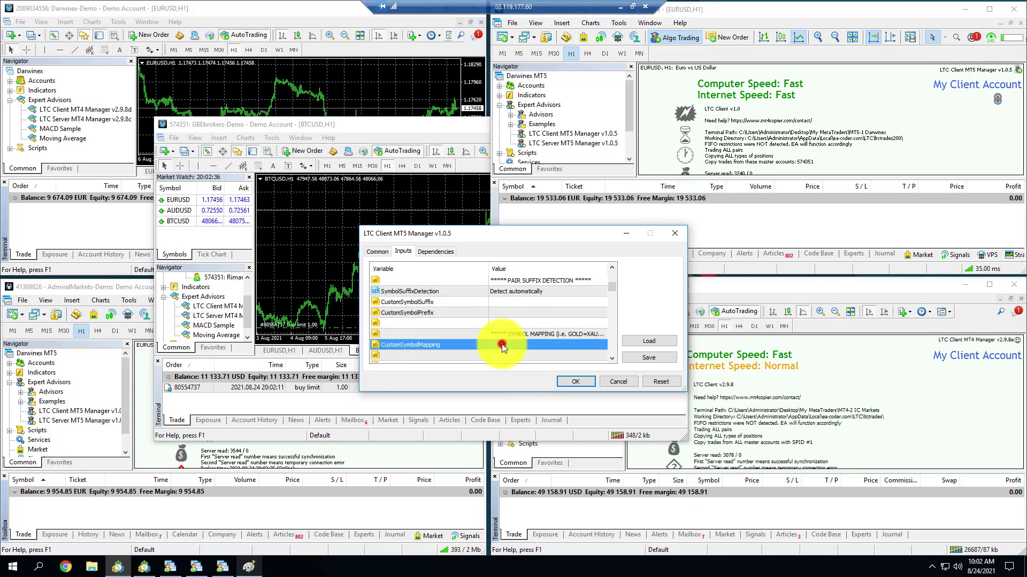
{"action": "type", "text": "BT"}
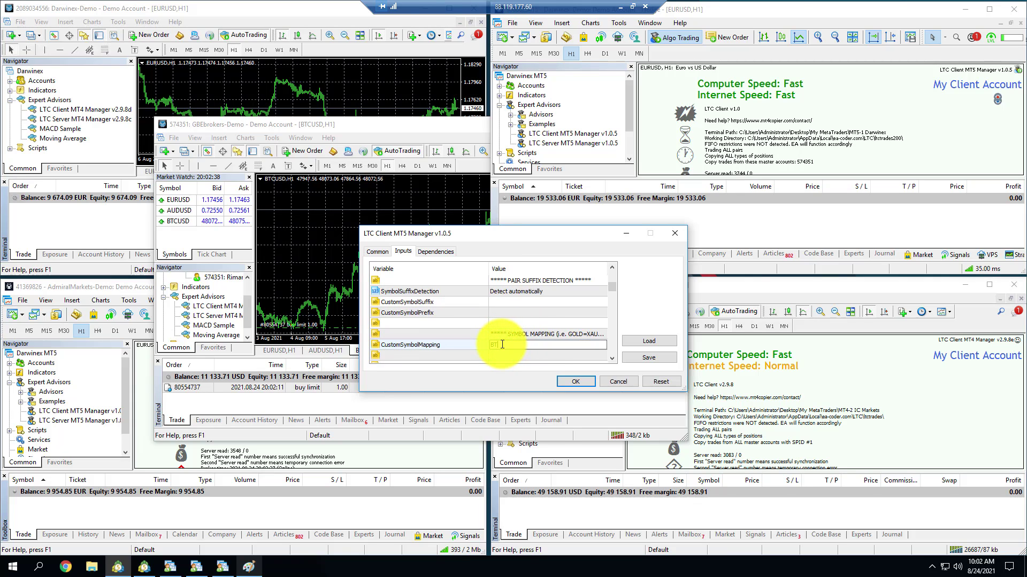
{"action": "type", "text": "CUSD="}
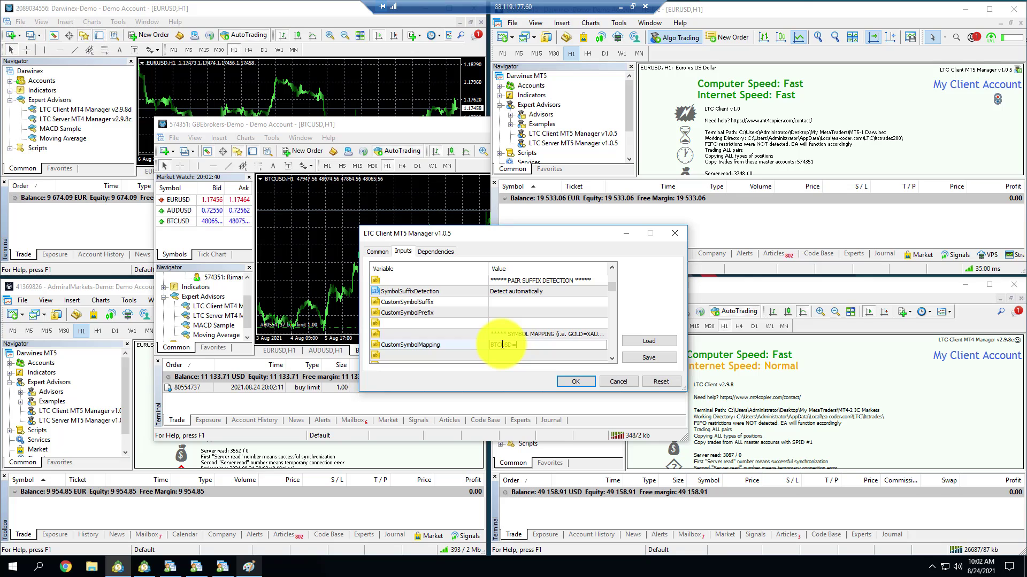
{"action": "type", "text": "XBTUSD"}
{"action": "left_click", "coordinate": [586, 380]}
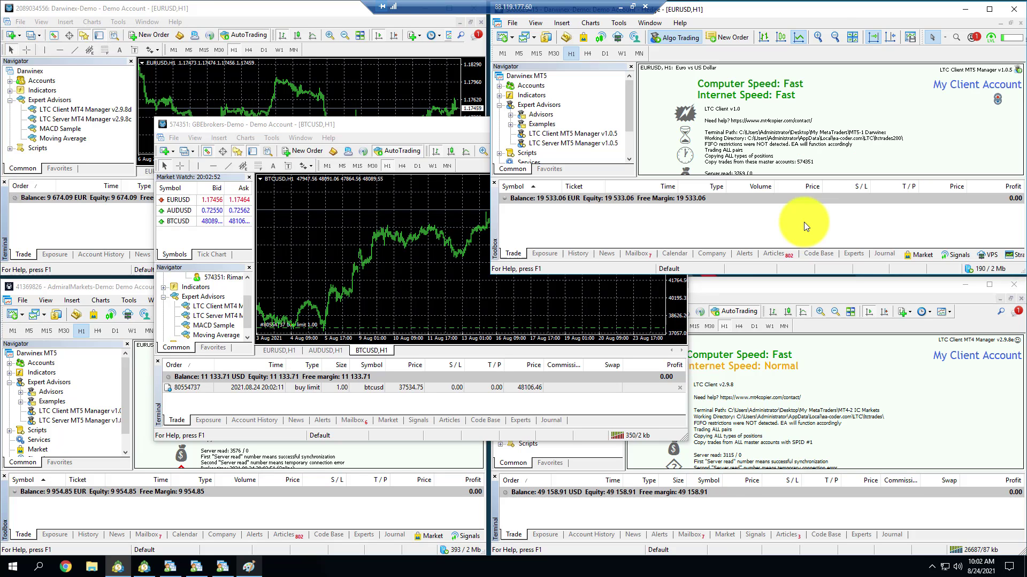
Read the client EA's log in a maximized window, then restore the terminal to its tile.
{"action": "left_click", "coordinate": [853, 255]}
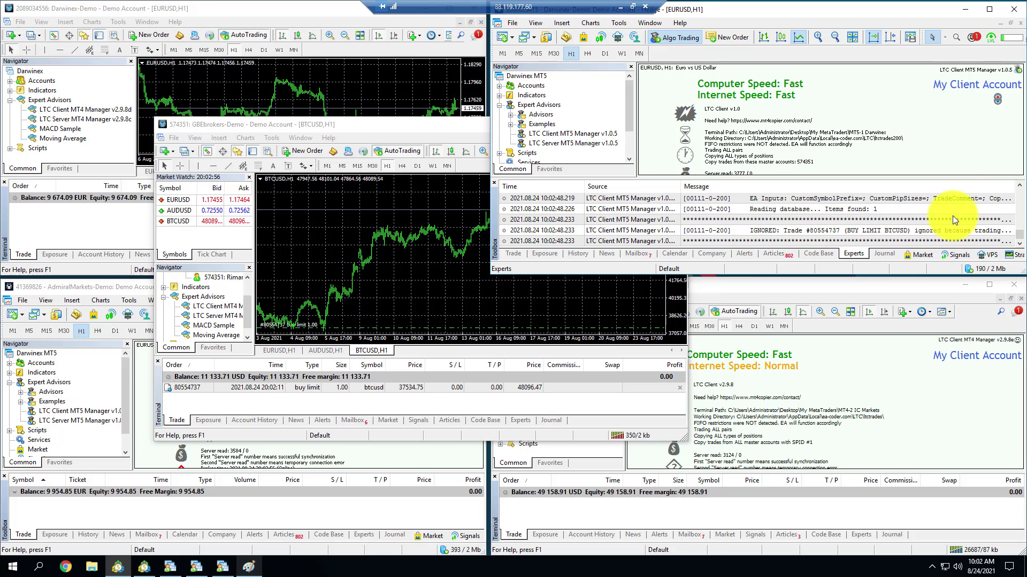
{"action": "left_click", "coordinate": [989, 9]}
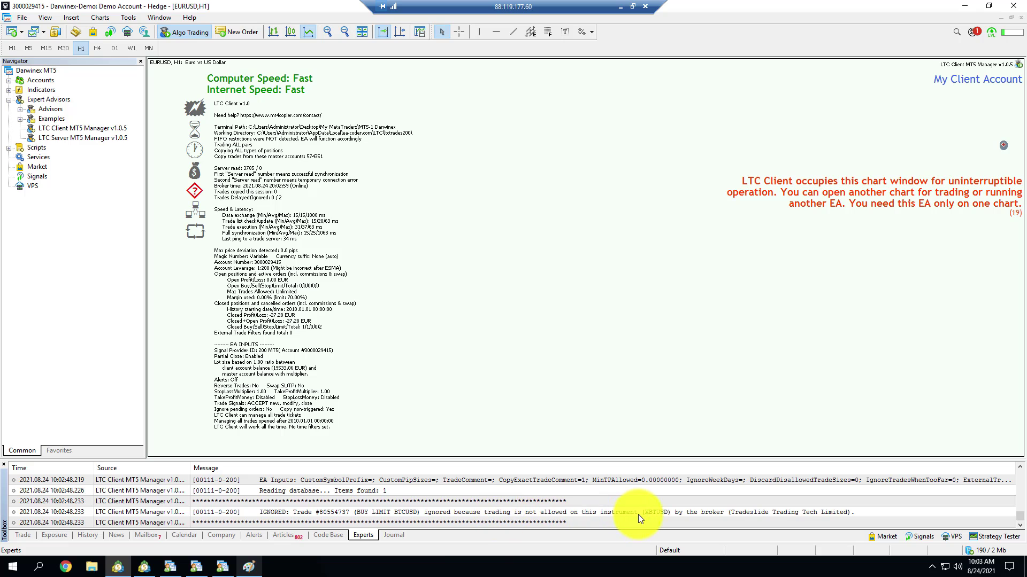
{"action": "left_click", "coordinate": [991, 9]}
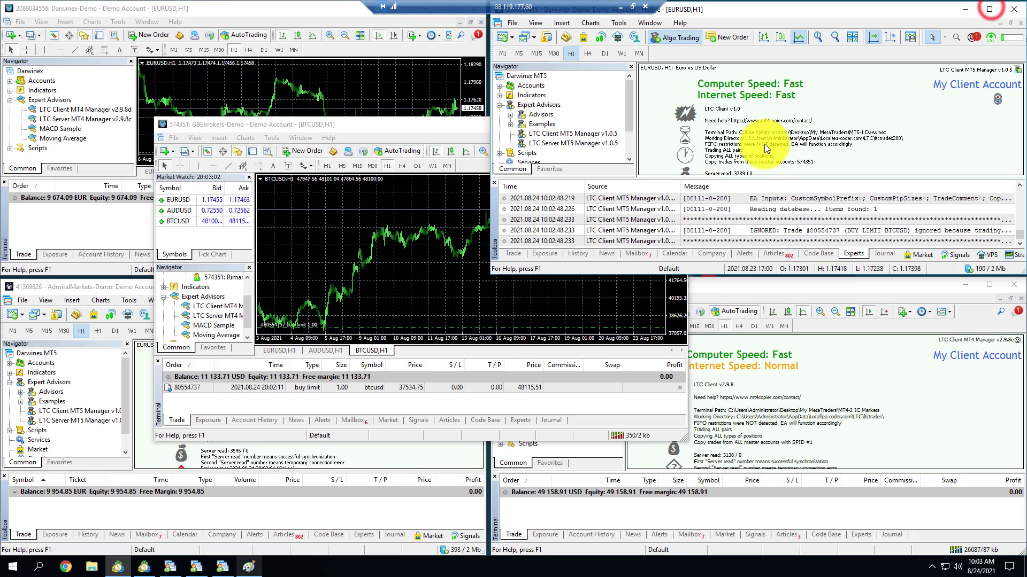
{"action": "left_click", "coordinate": [513, 253]}
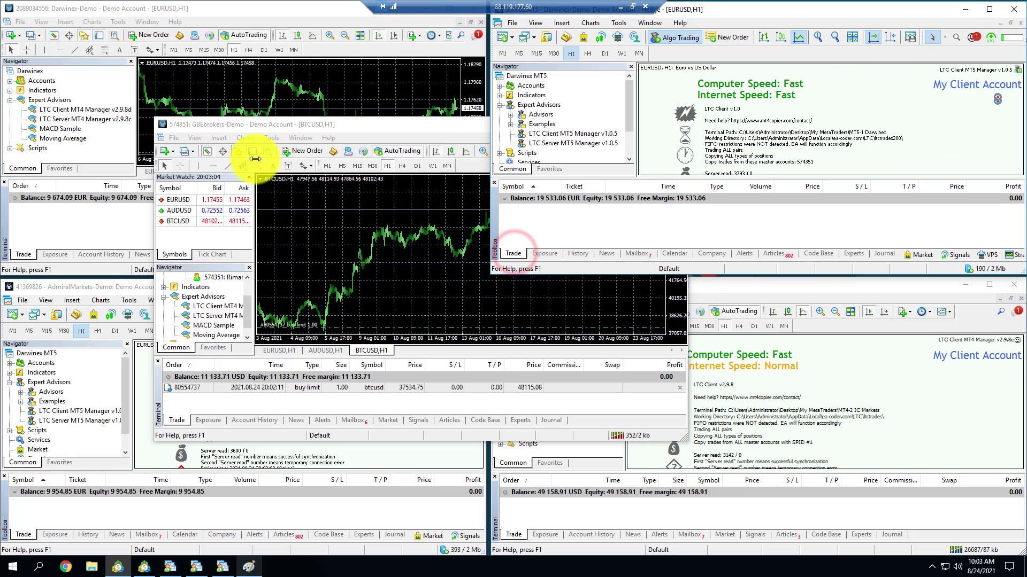
Show DE30.c from the Indices group on the GBEbrokers master and drag it out as an H1 chart.
{"action": "left_click", "coordinate": [259, 130]}
{"action": "key", "text": "ctrl+u"}
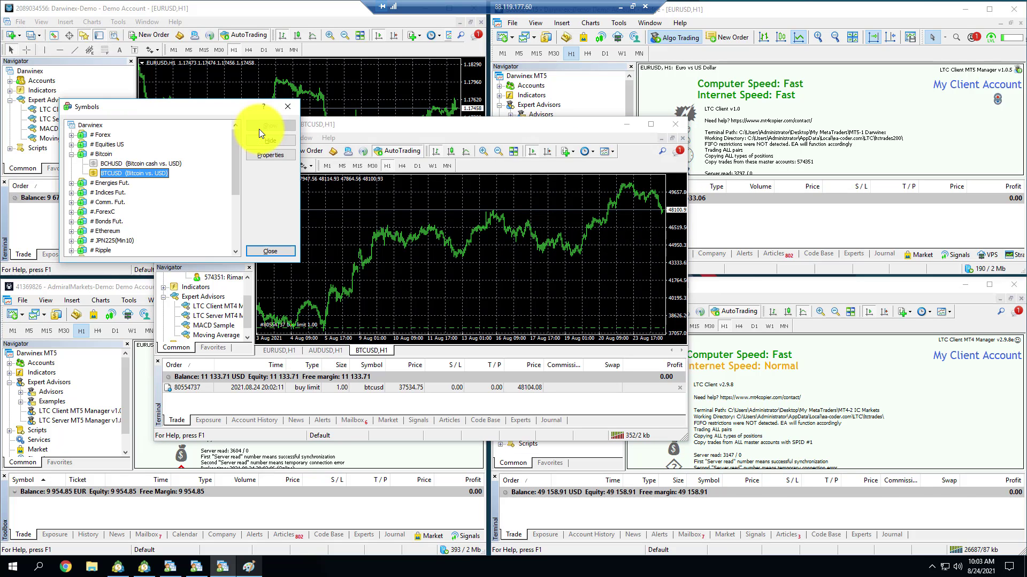
{"action": "left_click", "coordinate": [96, 154]}
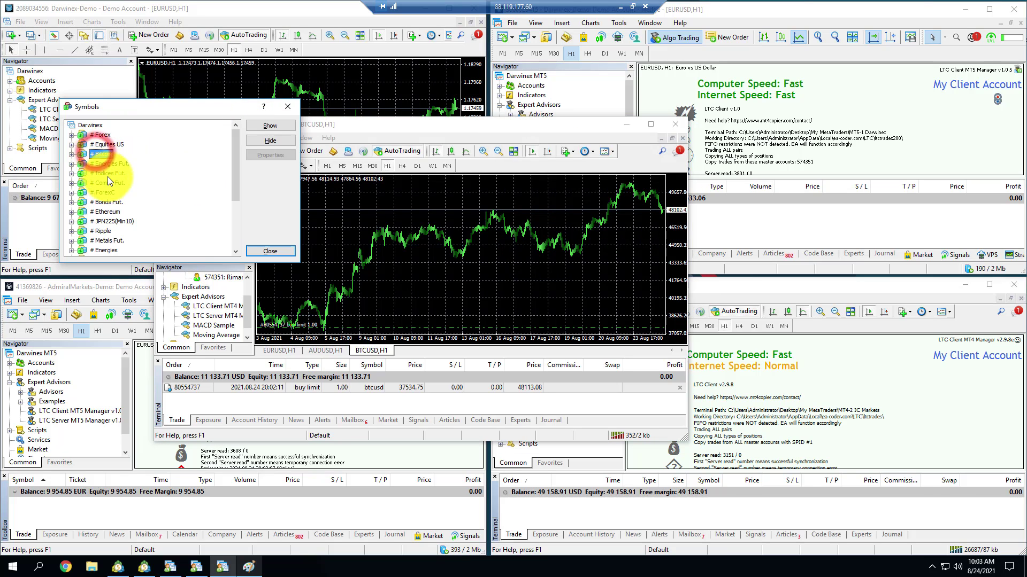
{"action": "scroll", "coordinate": [107, 176], "scroll_direction": "down", "scroll_amount": 3}
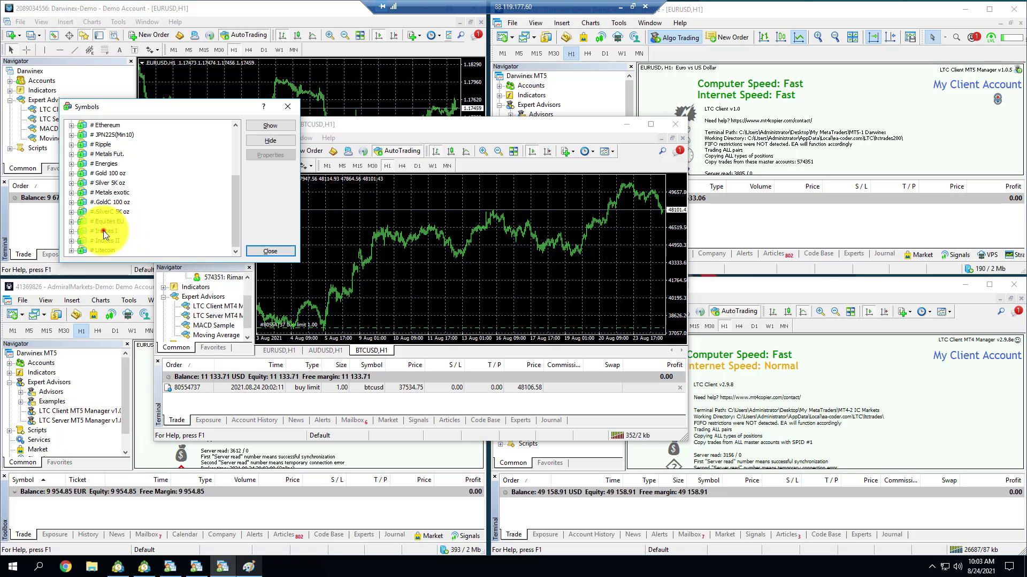
{"action": "double_click", "coordinate": [104, 231]}
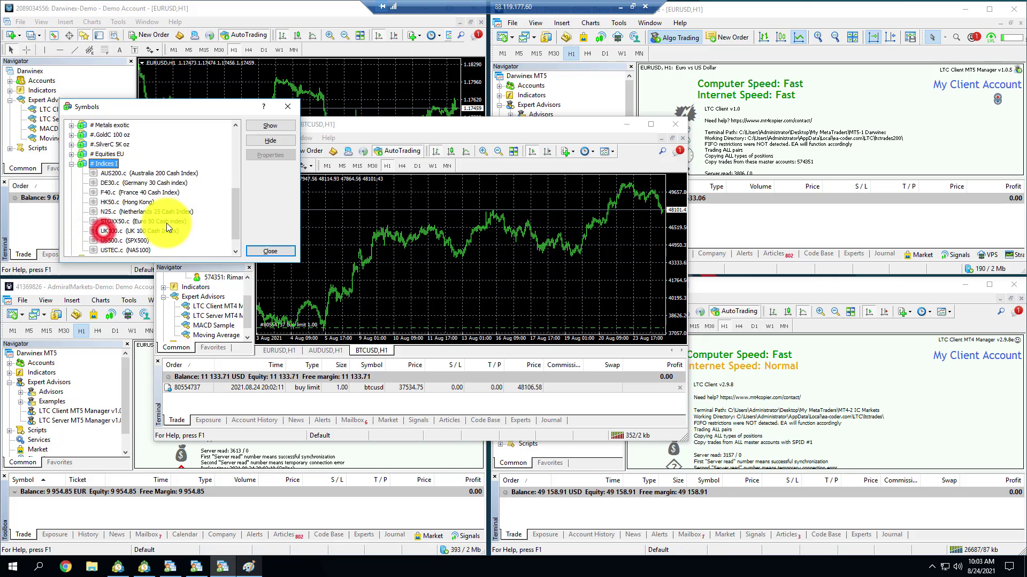
{"action": "left_click", "coordinate": [129, 184]}
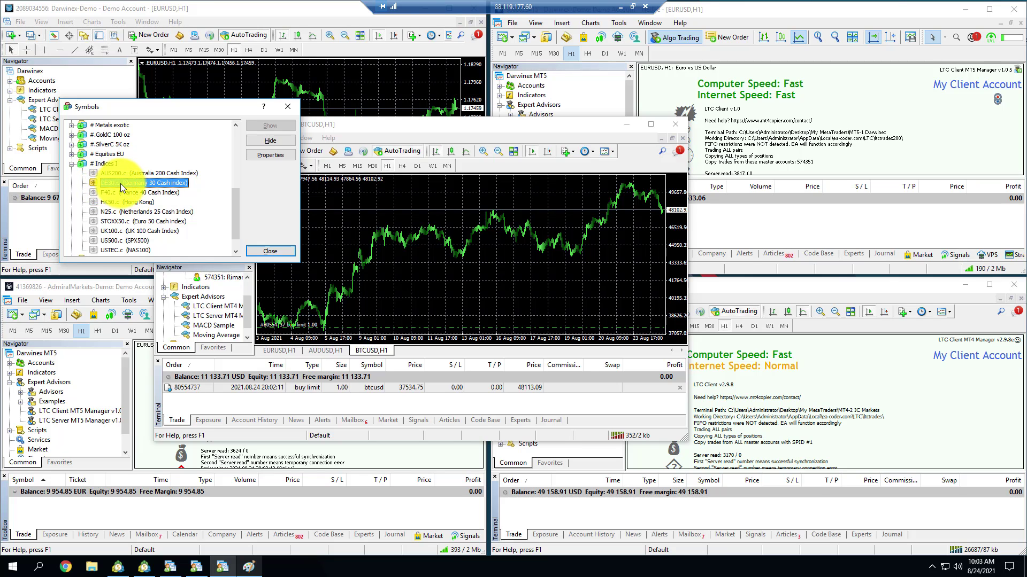
{"action": "left_click", "coordinate": [284, 254]}
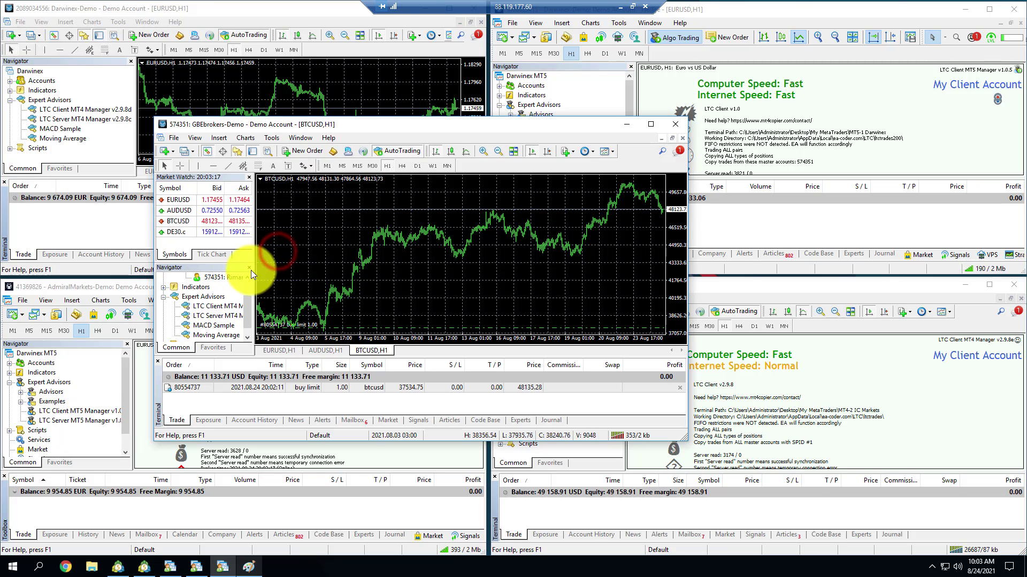
{"action": "left_click_drag", "start_coordinate": [191, 232], "coordinate": [382, 269]}
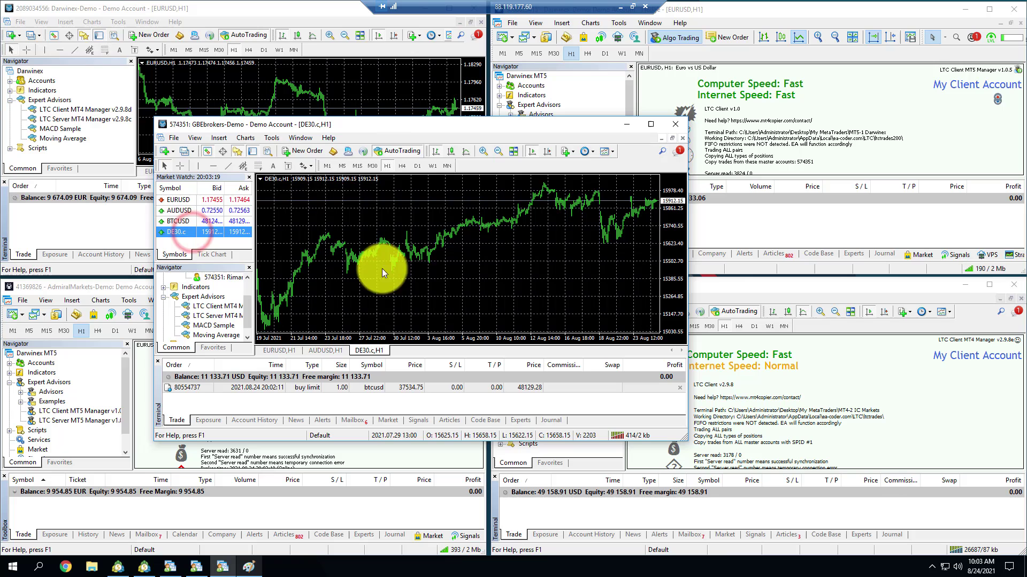
{"action": "left_click", "coordinate": [425, 281]}
{"action": "left_click", "coordinate": [714, 210]}
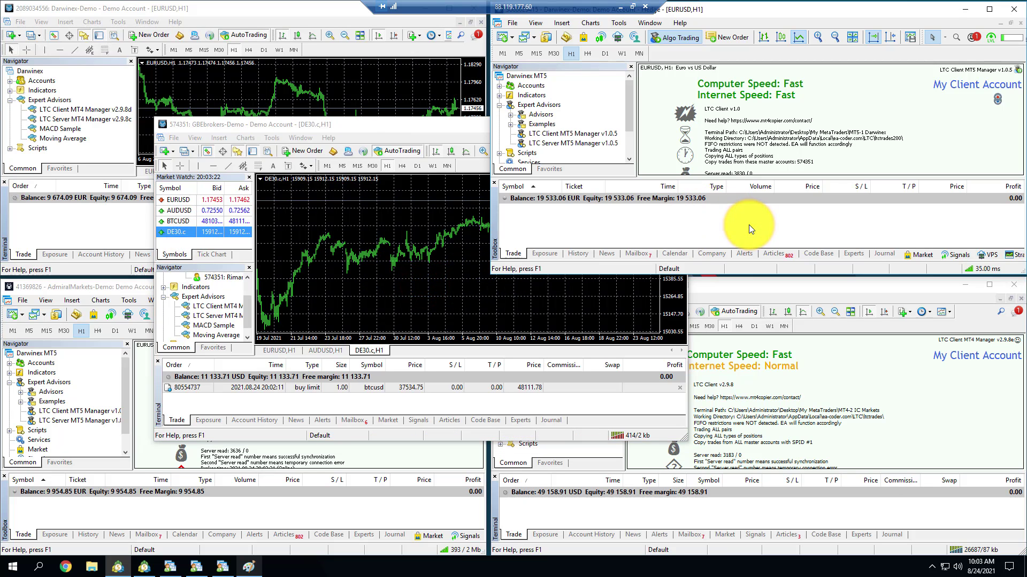
Append ,DE30.c=GDAXI to CustomSymbolMapping so it reads BTCUSD=XBTUSD,DE30.c=GDAXI, and apply.
{"action": "left_click", "coordinate": [1018, 70]}
{"action": "scroll", "coordinate": [536, 329], "scroll_direction": "down", "scroll_amount": 9}
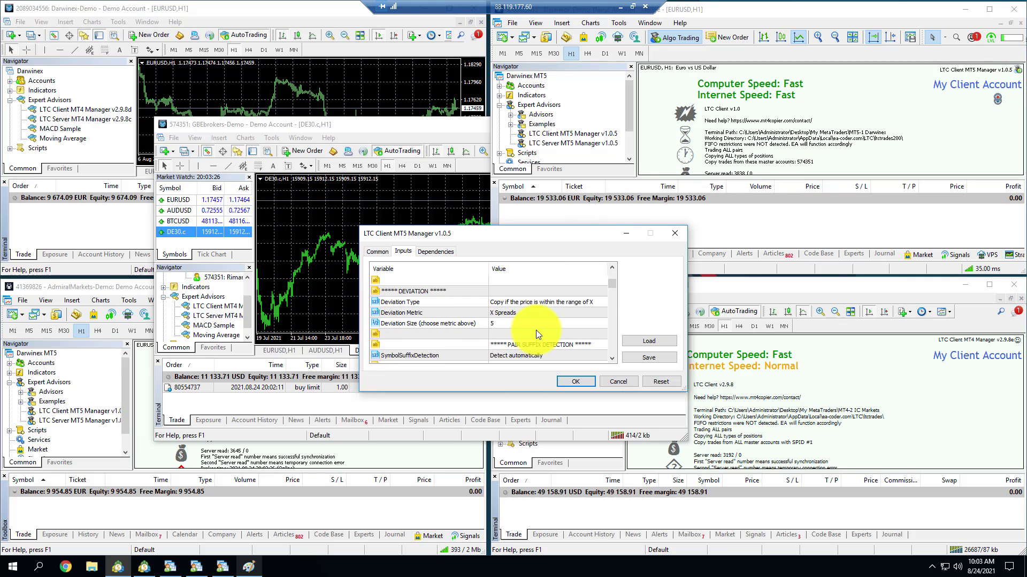
{"action": "scroll", "coordinate": [536, 330], "scroll_direction": "down", "scroll_amount": 3}
{"action": "left_click", "coordinate": [543, 311]}
{"action": "left_click", "coordinate": [551, 311]}
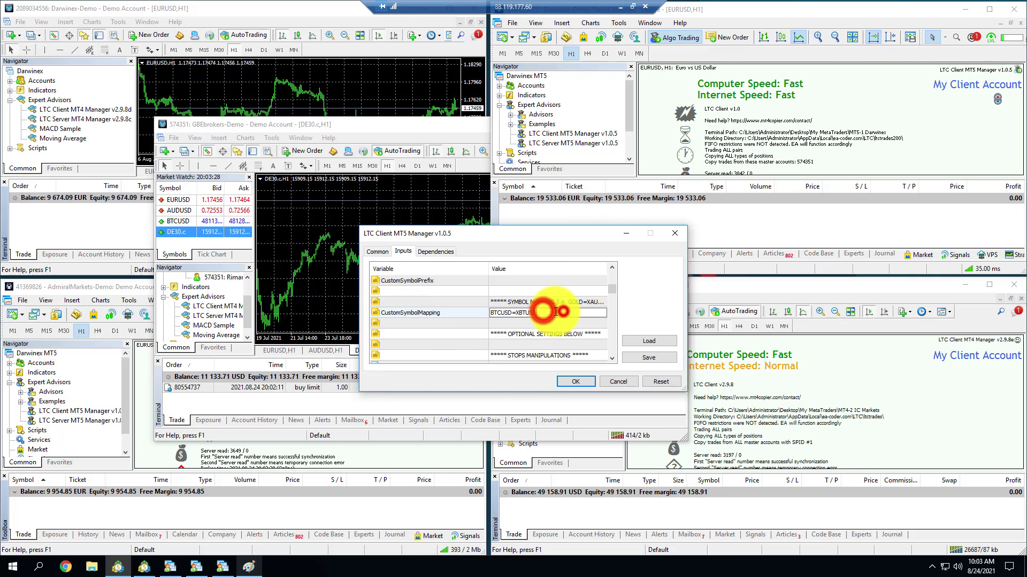
{"action": "type", "text": ","}
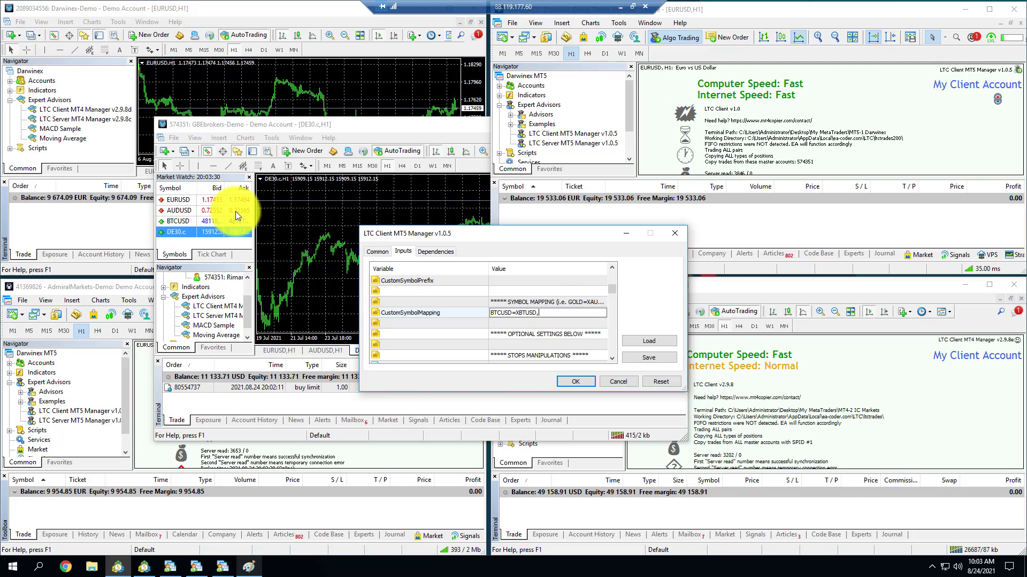
{"action": "type", "text": "DE30"}
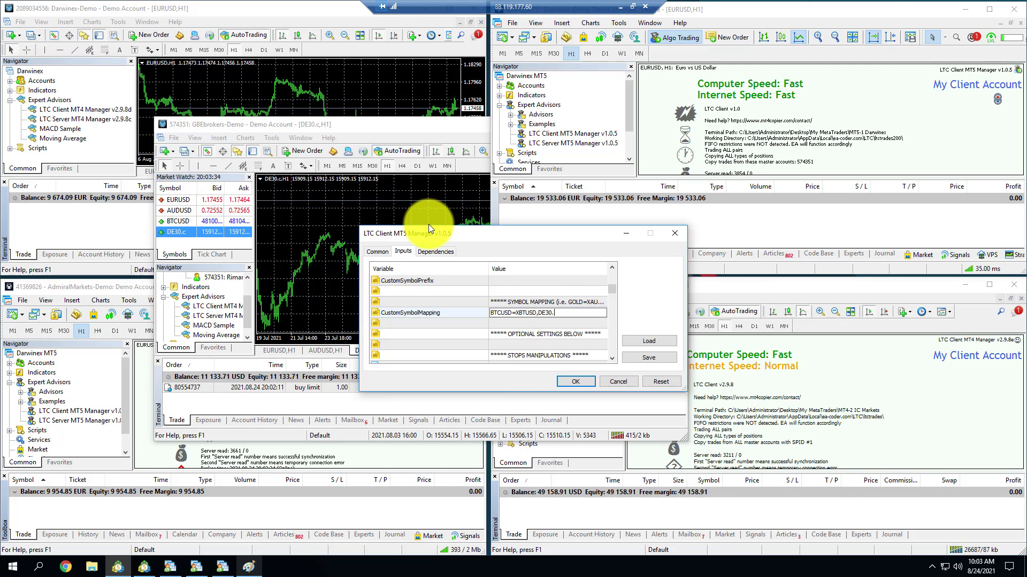
{"action": "type", "text": ".c=GDAXI"}
{"action": "key", "text": "Return"}
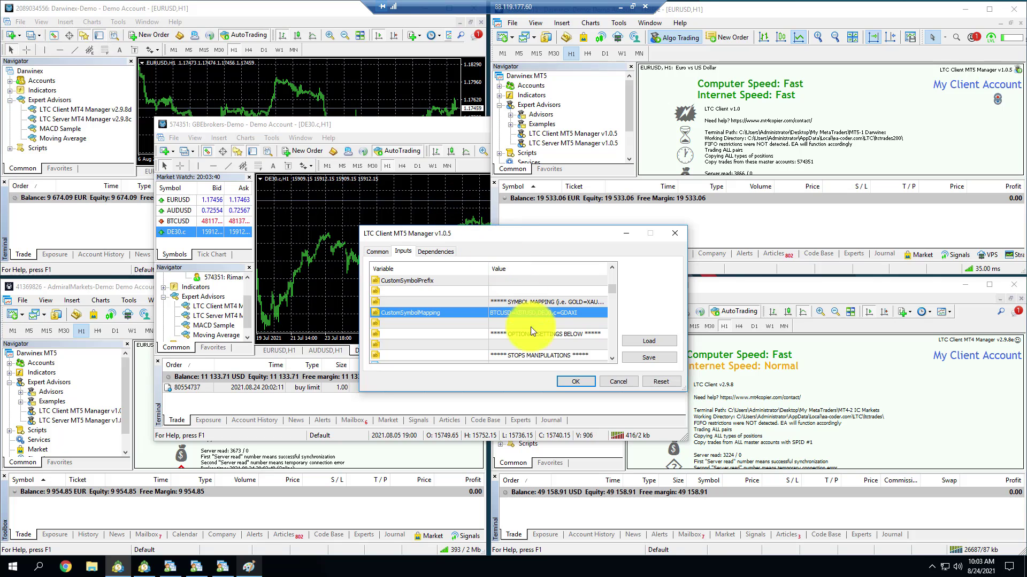
{"action": "left_click", "coordinate": [571, 381]}
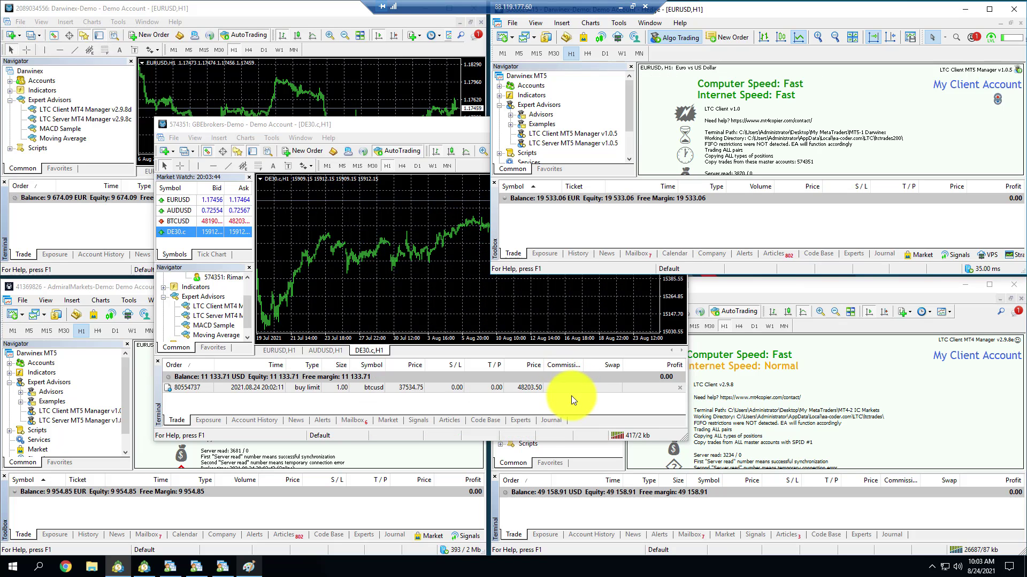
Place a 1.00-lot DE30.c buy limit, check the client copy, then delete the BTCUSD and DE30.c pending orders.
{"action": "right_click", "coordinate": [441, 314]}
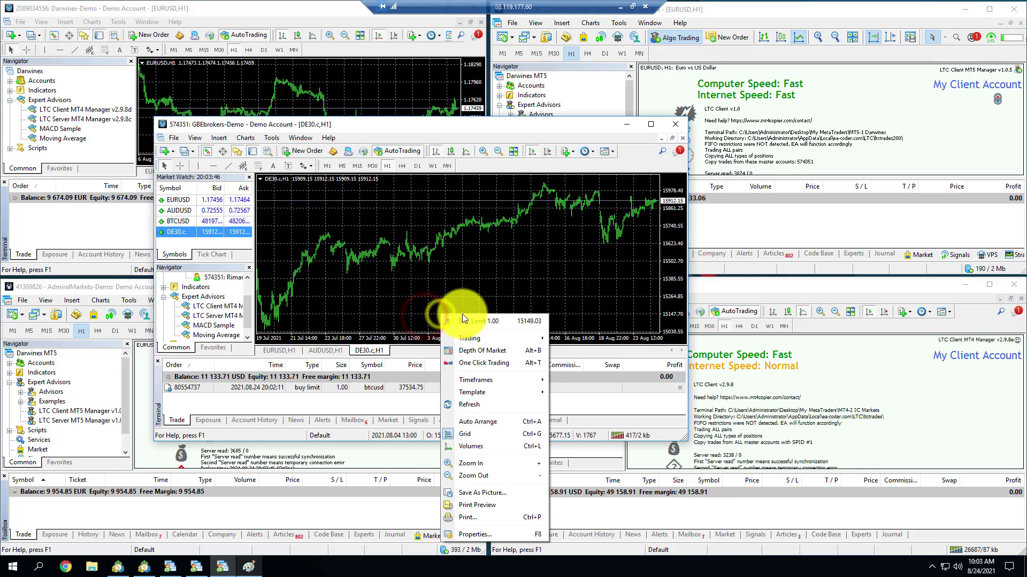
{"action": "left_click", "coordinate": [464, 321]}
{"action": "left_click", "coordinate": [758, 227]}
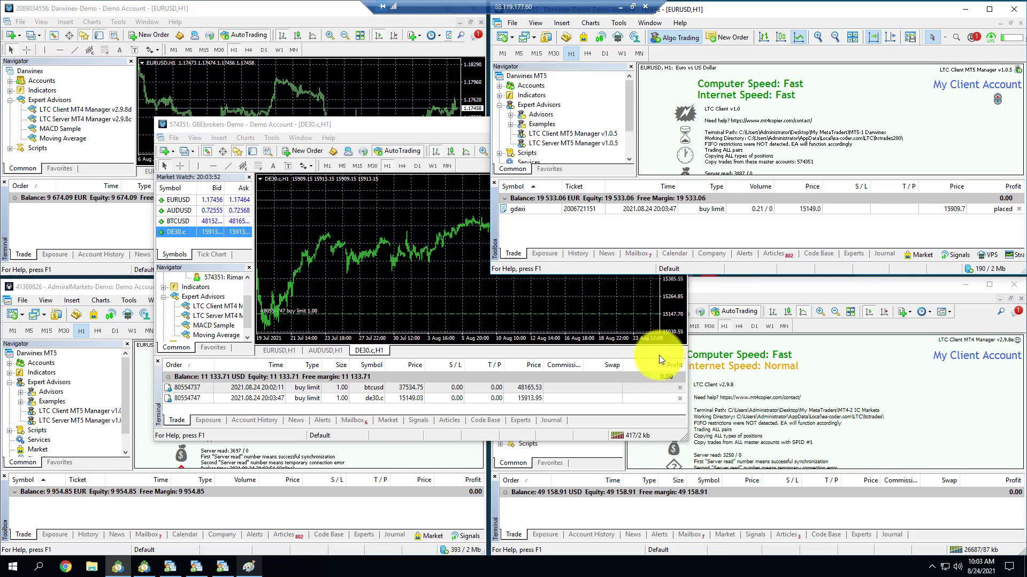
{"action": "left_click", "coordinate": [679, 389]}
{"action": "left_click", "coordinate": [678, 389]}
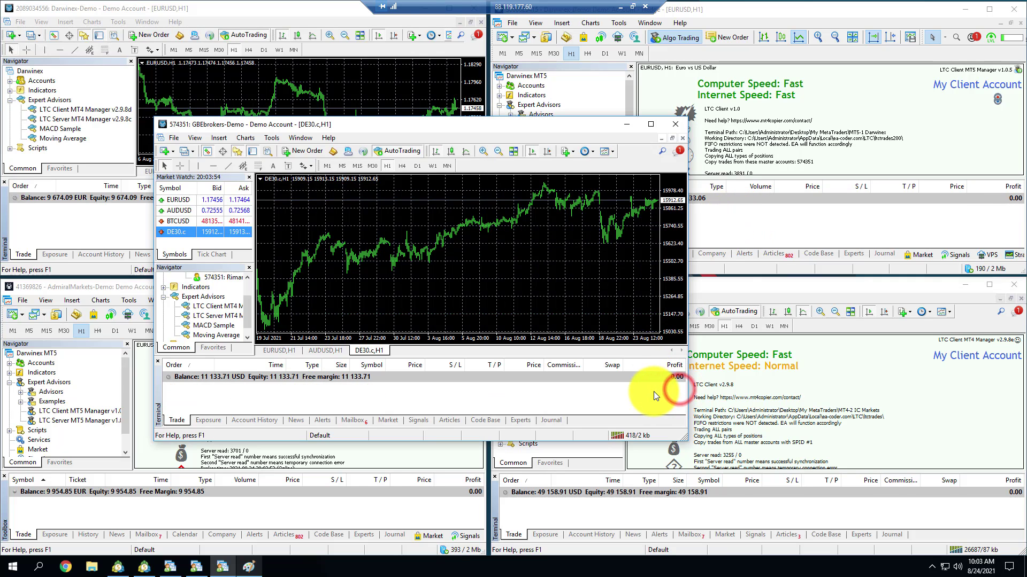
{"action": "left_click", "coordinate": [620, 7]}
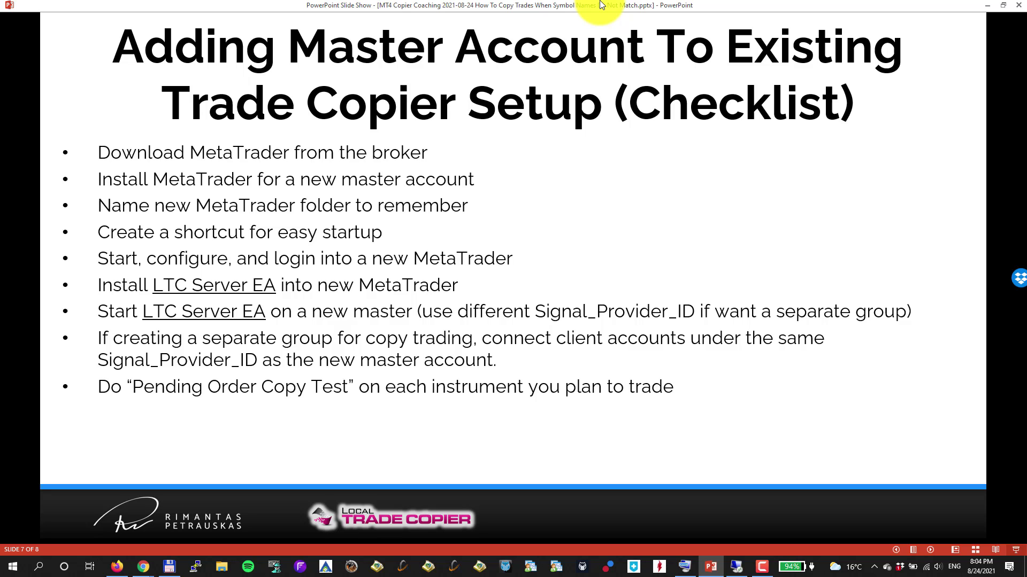
Show the 'Save currently active MetaTrader profile of a new account' checklist bullet.
{"action": "key", "text": "Right"}
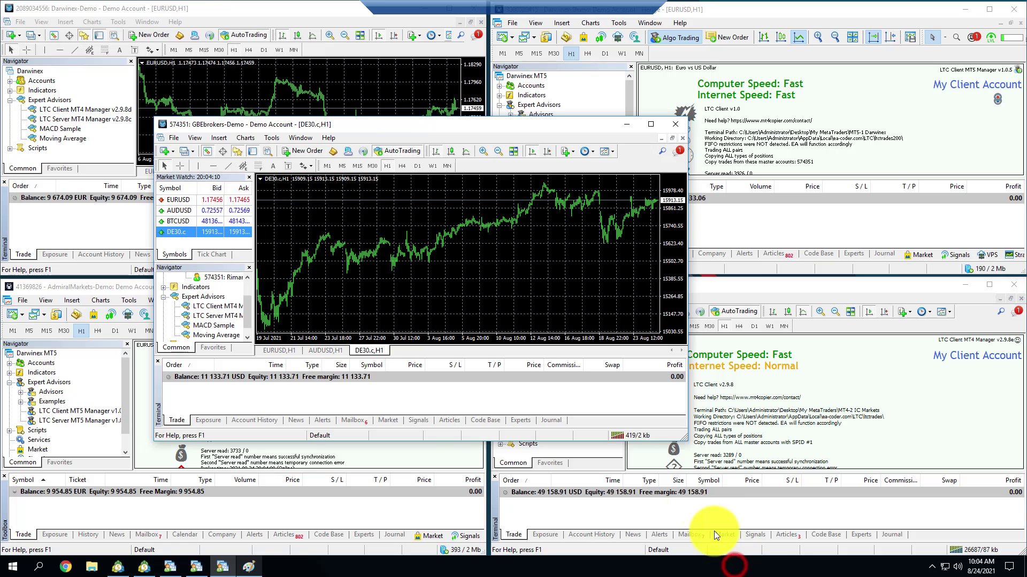
With the master's EURUSD,H1 chart selected, save the current profile over Default.
{"action": "left_click", "coordinate": [404, 396]}
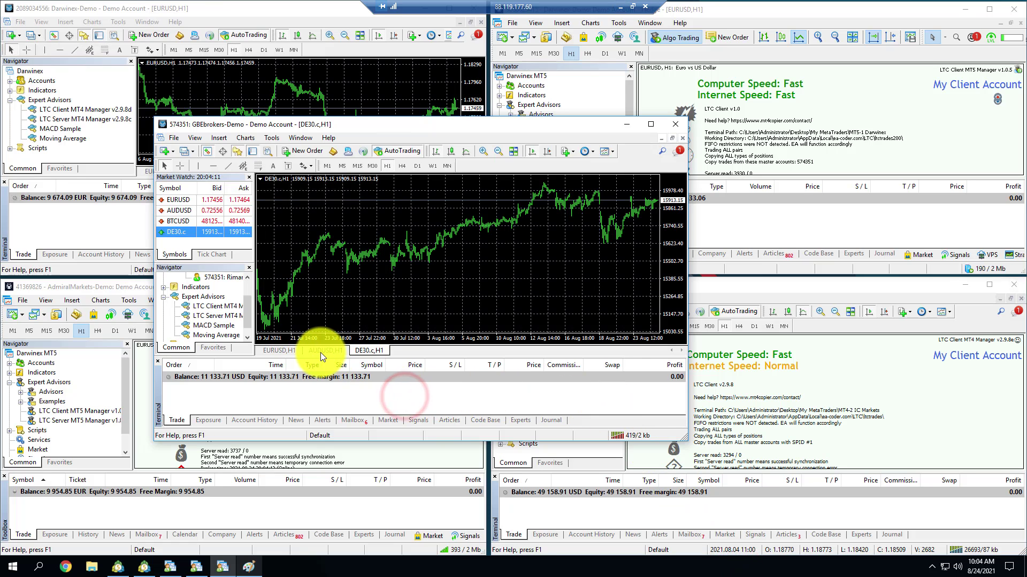
{"action": "left_click", "coordinate": [280, 351]}
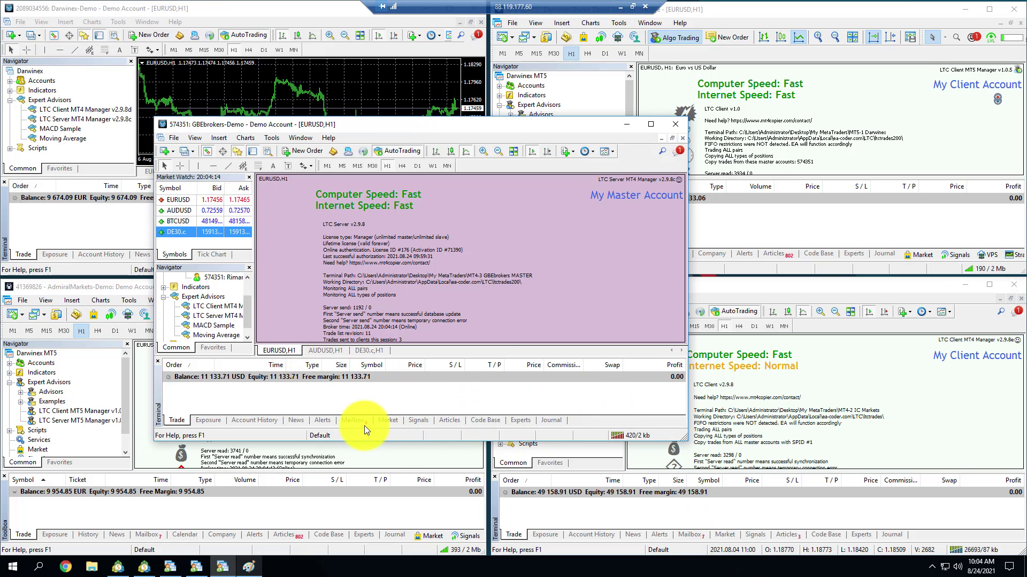
{"action": "left_click", "coordinate": [324, 434]}
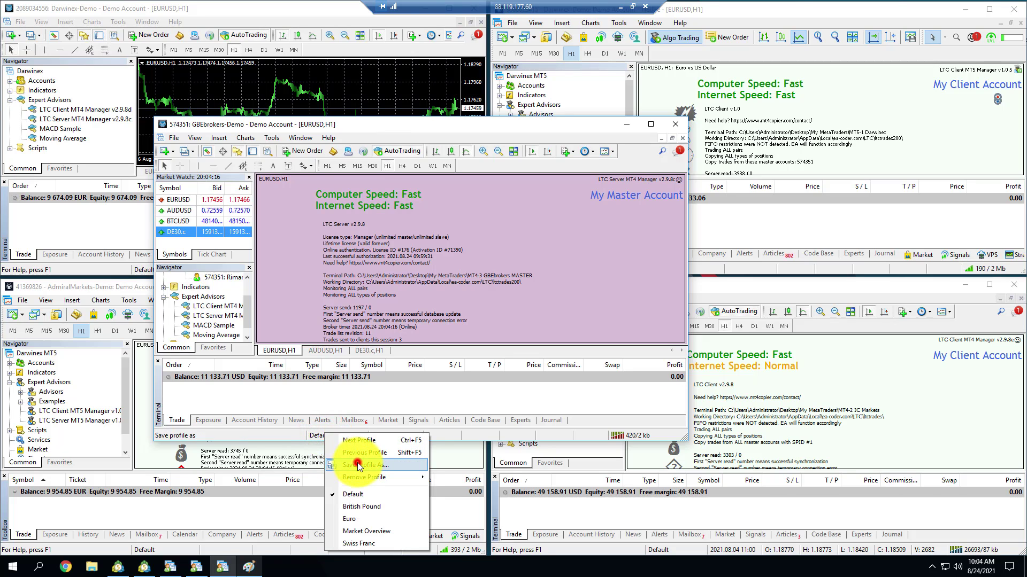
{"action": "left_click", "coordinate": [357, 464]}
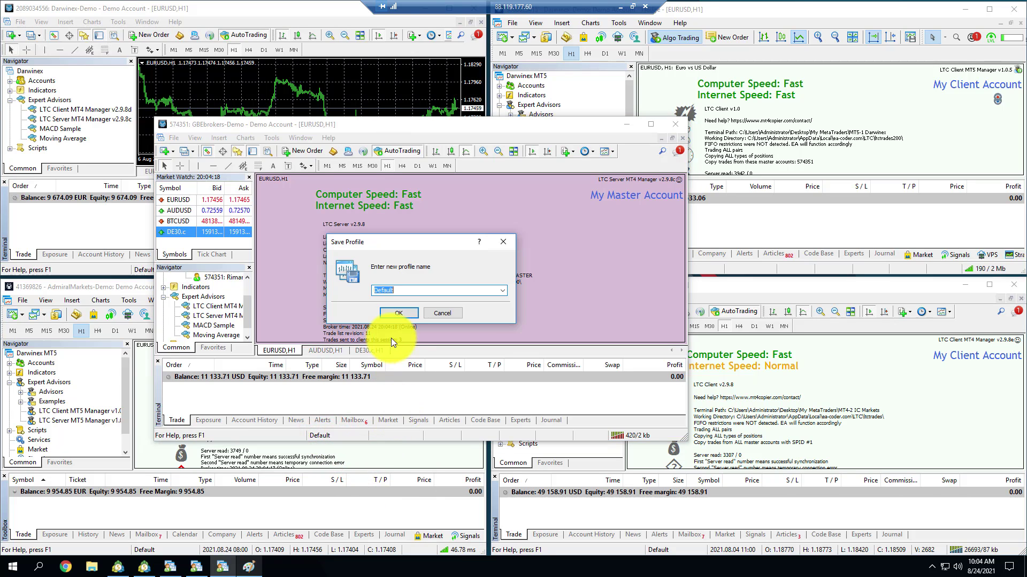
{"action": "left_click", "coordinate": [397, 314]}
{"action": "left_click", "coordinate": [406, 311]}
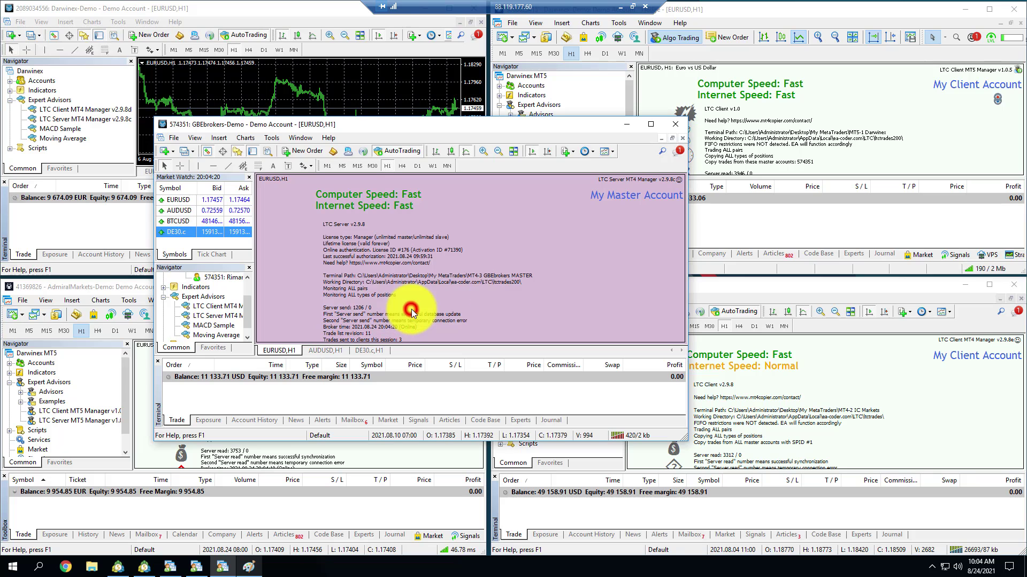
Re-save the profile as Default from File > Profiles, confirm overwriting, then return to the slideshow.
{"action": "left_click", "coordinate": [175, 139]}
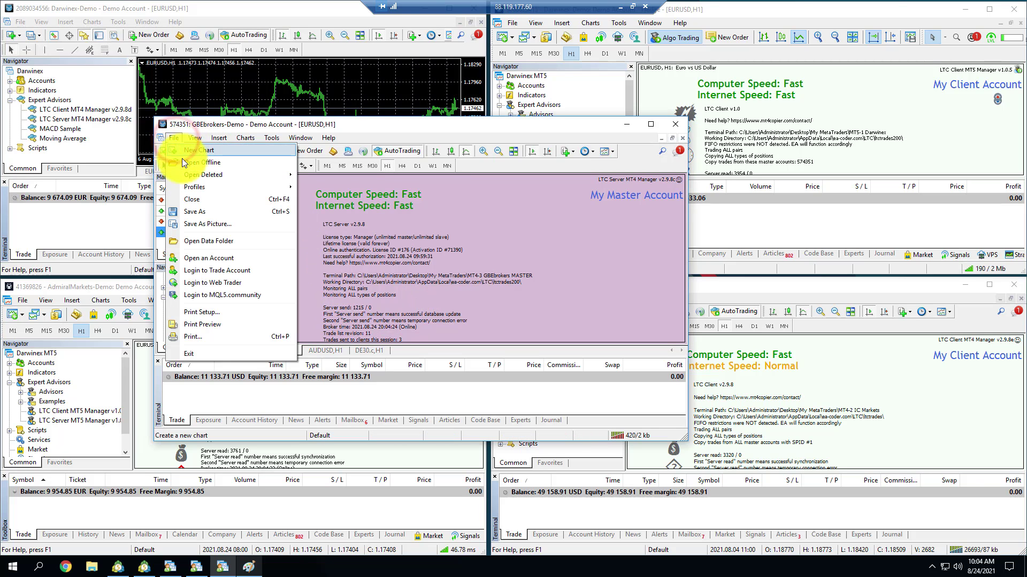
{"action": "left_click", "coordinate": [201, 187]}
{"action": "left_click", "coordinate": [342, 213]}
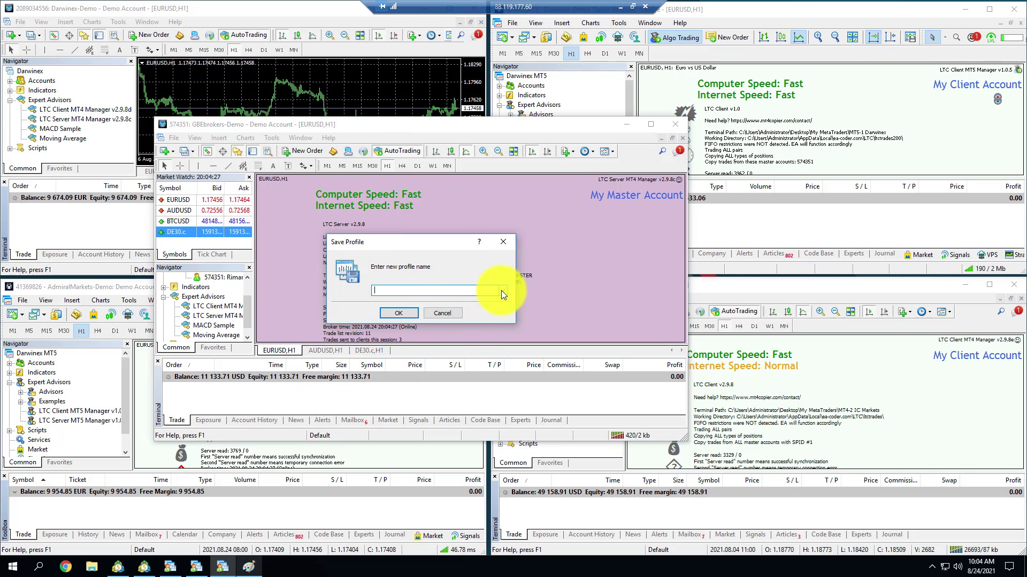
{"action": "left_click", "coordinate": [502, 293]}
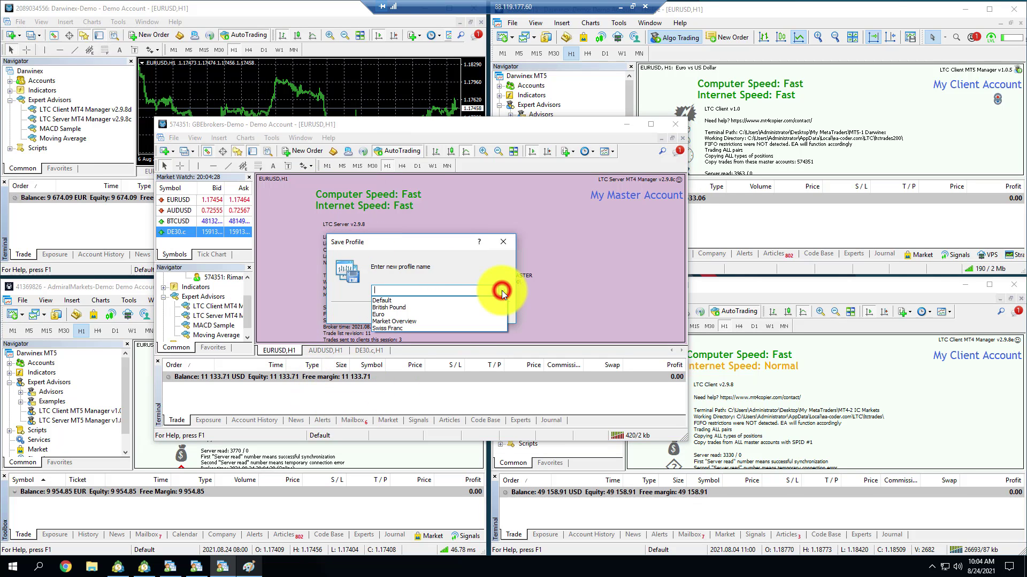
{"action": "left_click", "coordinate": [393, 299]}
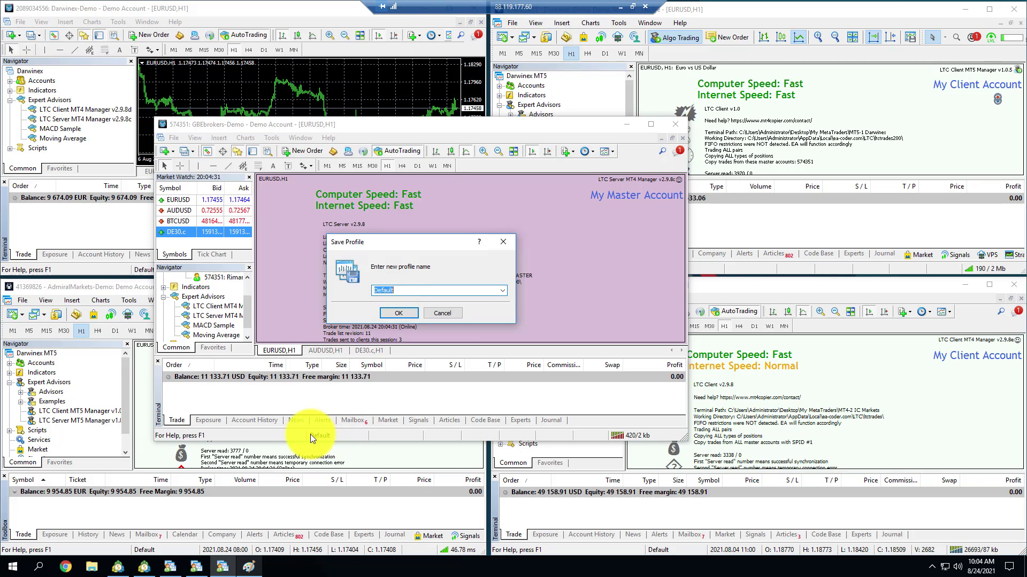
{"action": "left_click", "coordinate": [404, 315]}
{"action": "left_click", "coordinate": [404, 304]}
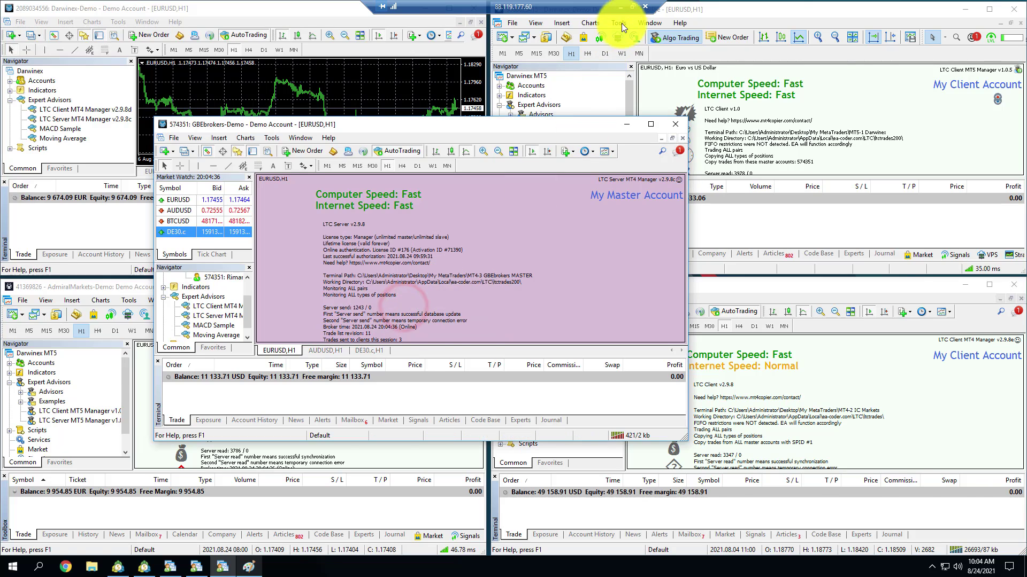
{"action": "left_click", "coordinate": [621, 6]}
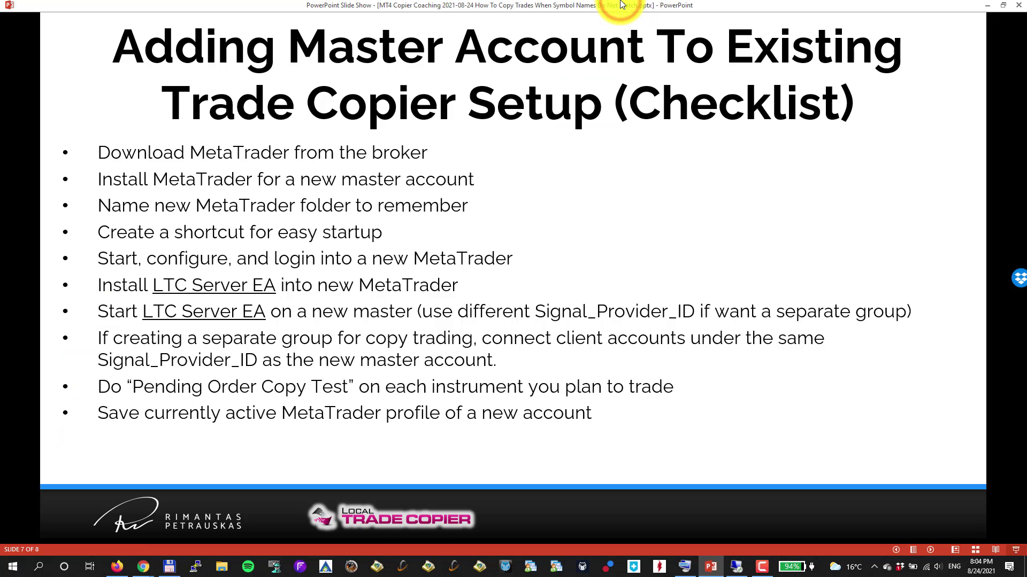